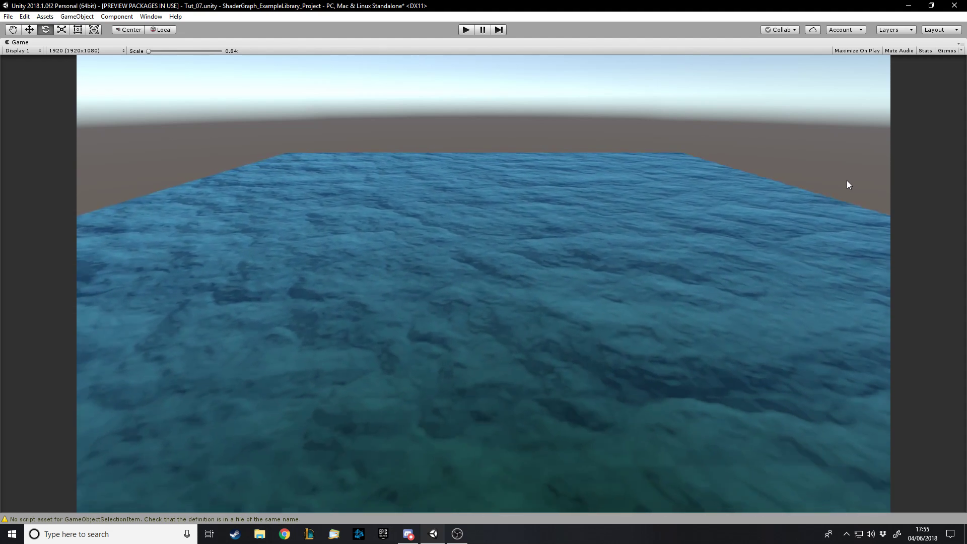
Restore the game view from full screen and create a material named Water
click(960, 43)
click(848, 81)
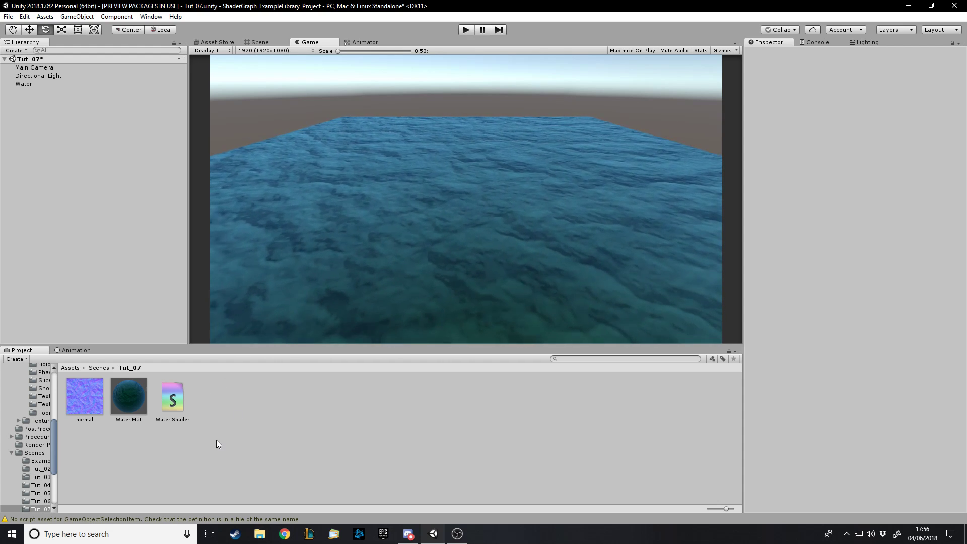
right_click(219, 412)
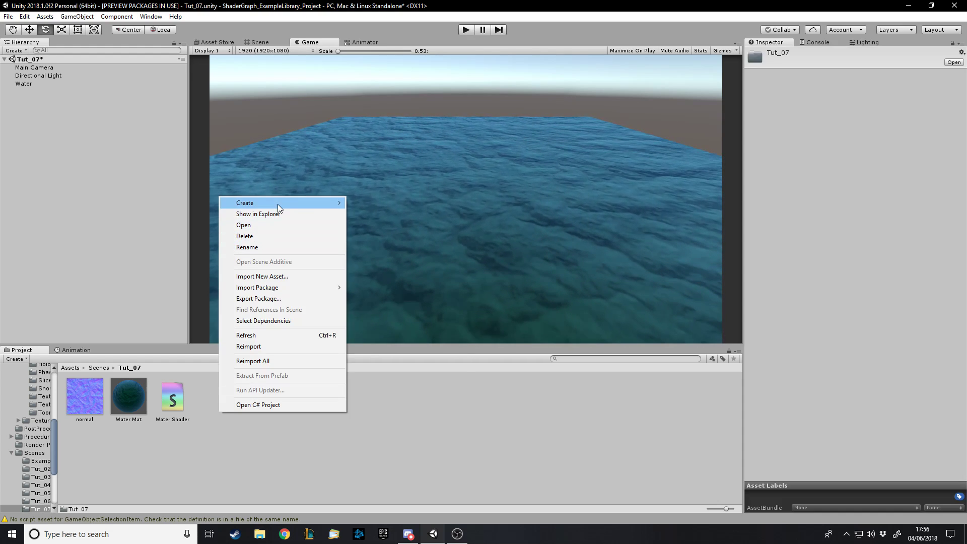
mouse_move(278, 207)
click(378, 313)
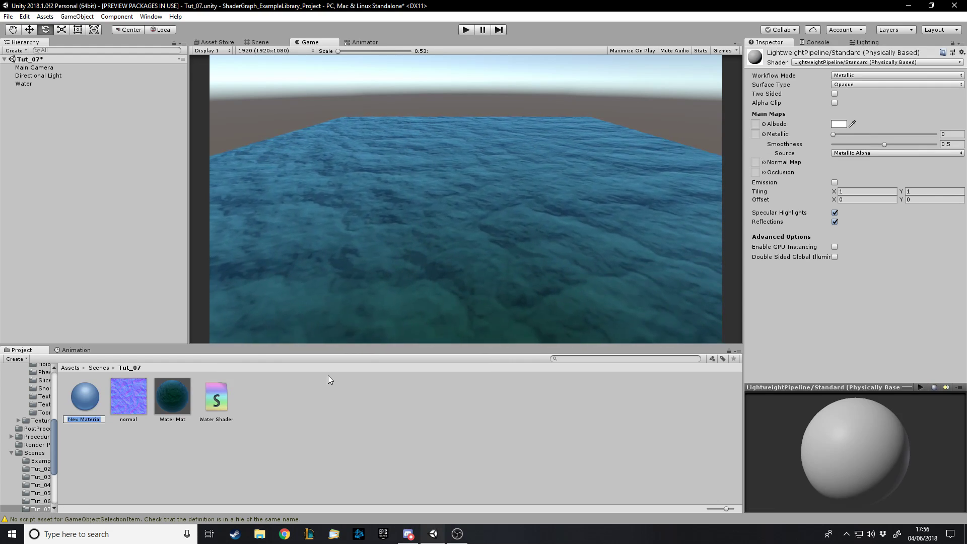
text(Water)
key(Return)
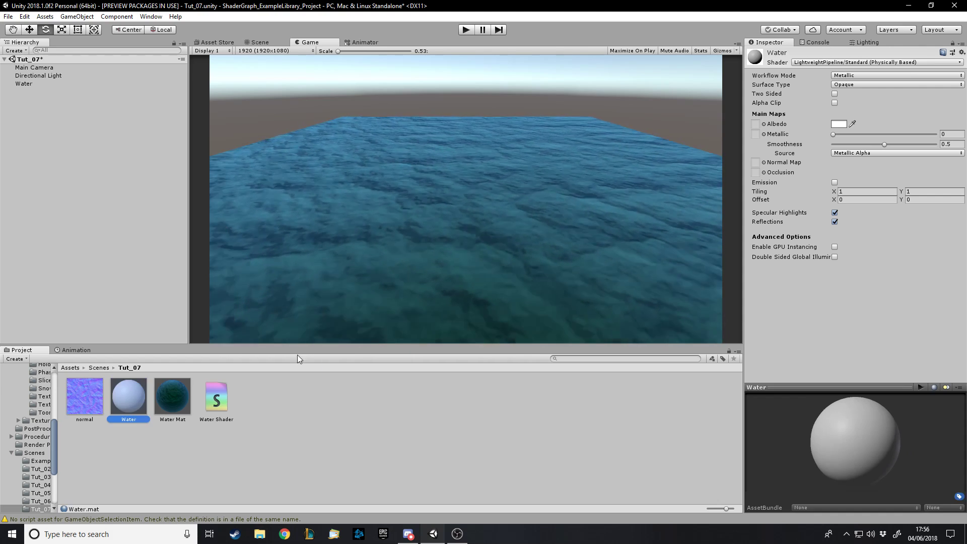
Create a PBR shader graph named Waves in the same folder
right_click(263, 403)
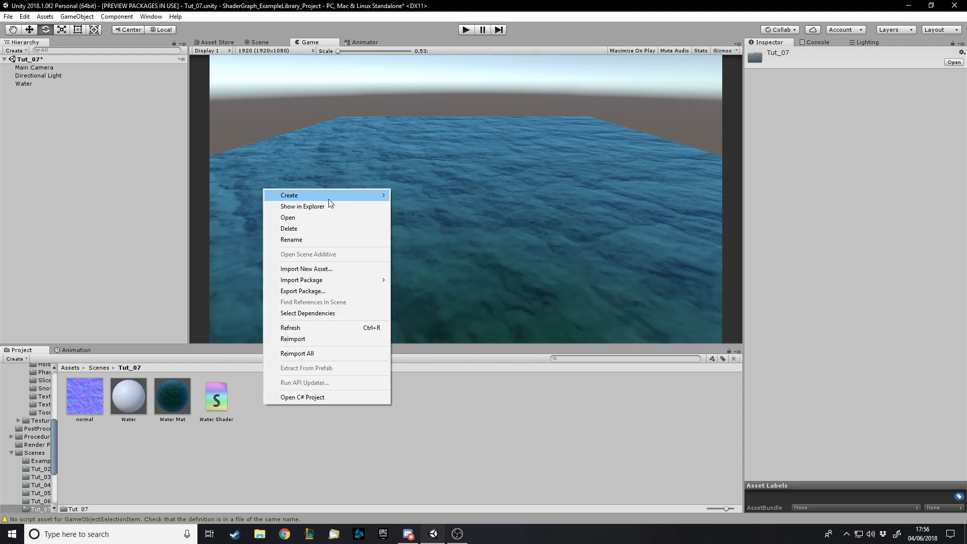
mouse_move(329, 198)
mouse_move(449, 187)
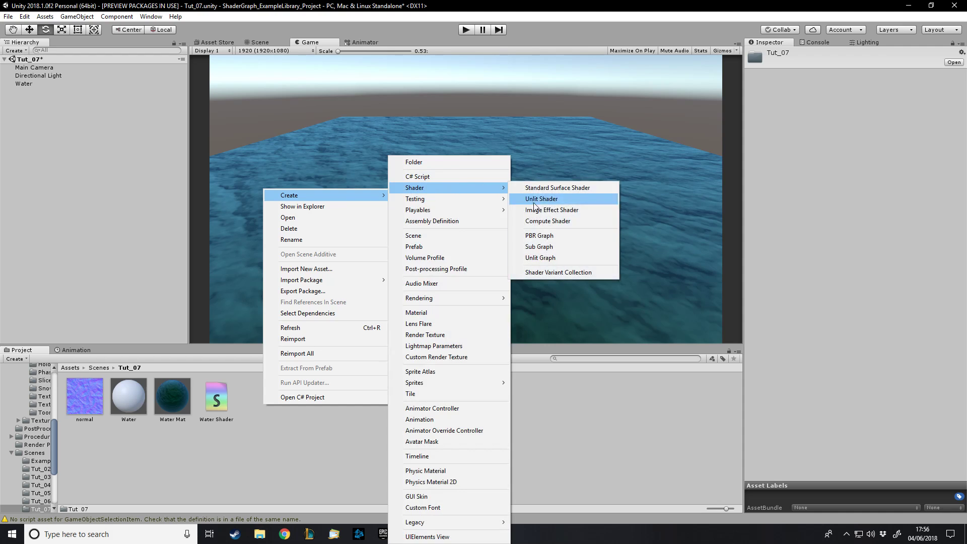
click(553, 236)
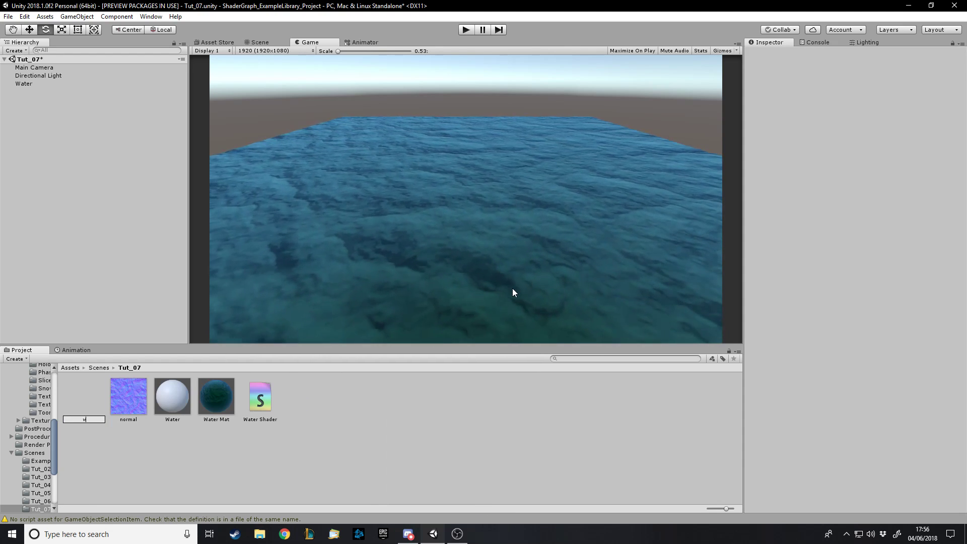
text(Waves)
key(Return)
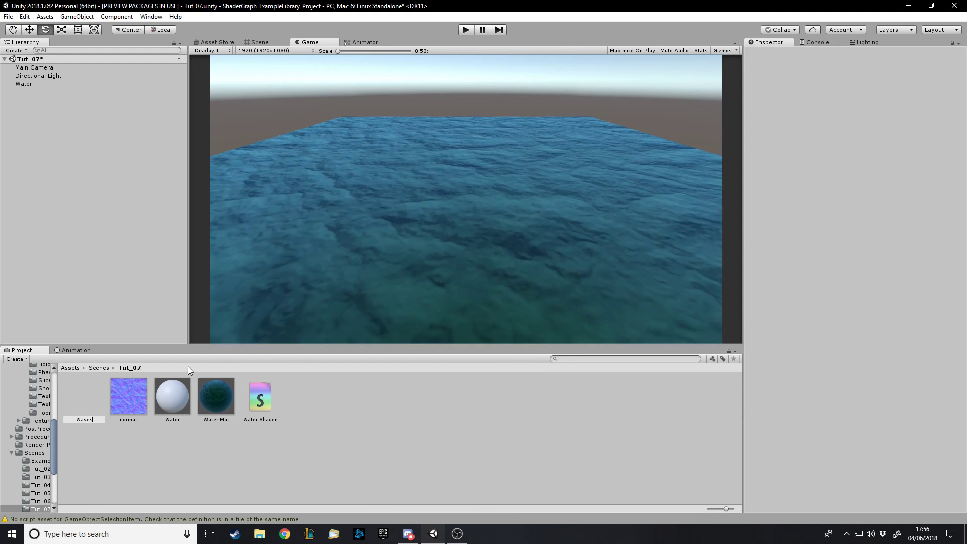
Apply Water to the water plane, assign it the Waves shader, and inspect the normal texture
drag(128, 397, 24, 85)
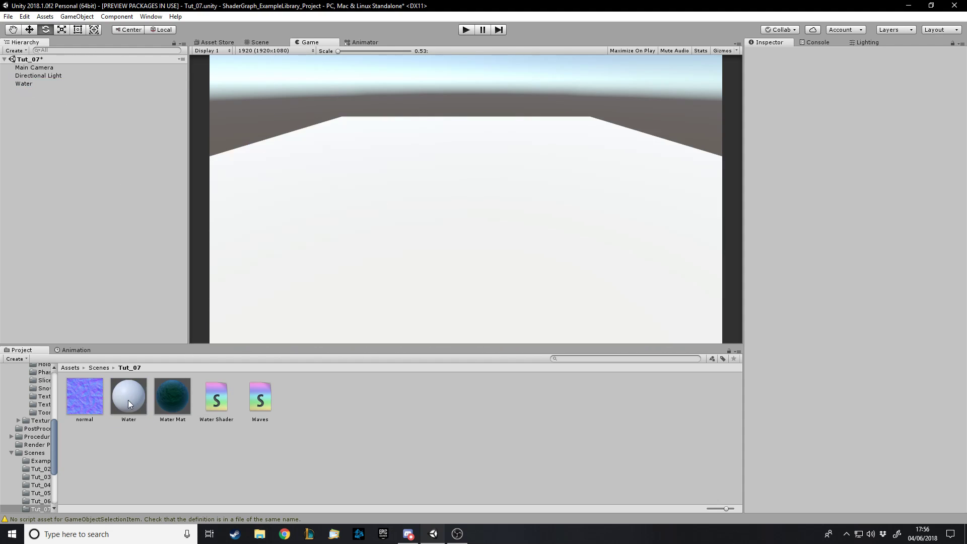
drag(162, 383, 142, 403)
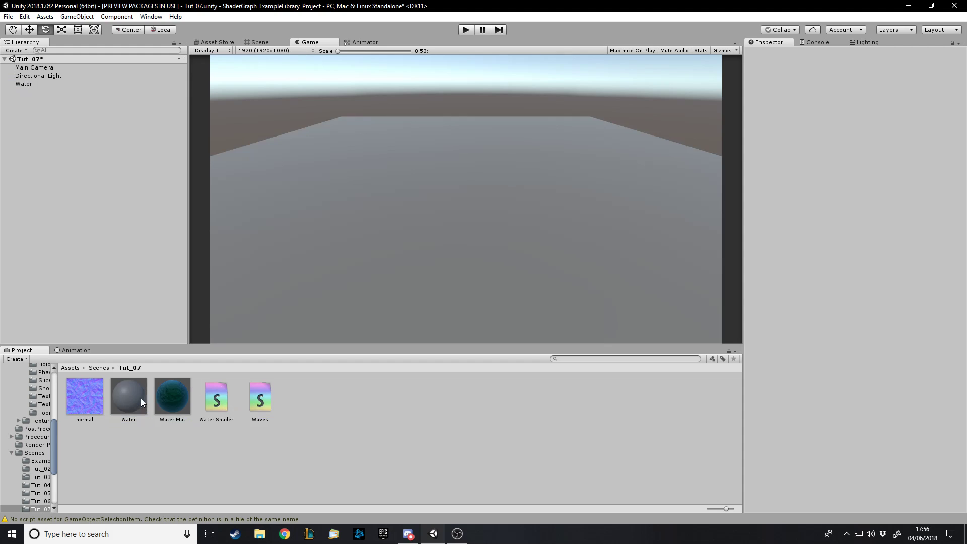
click(262, 403)
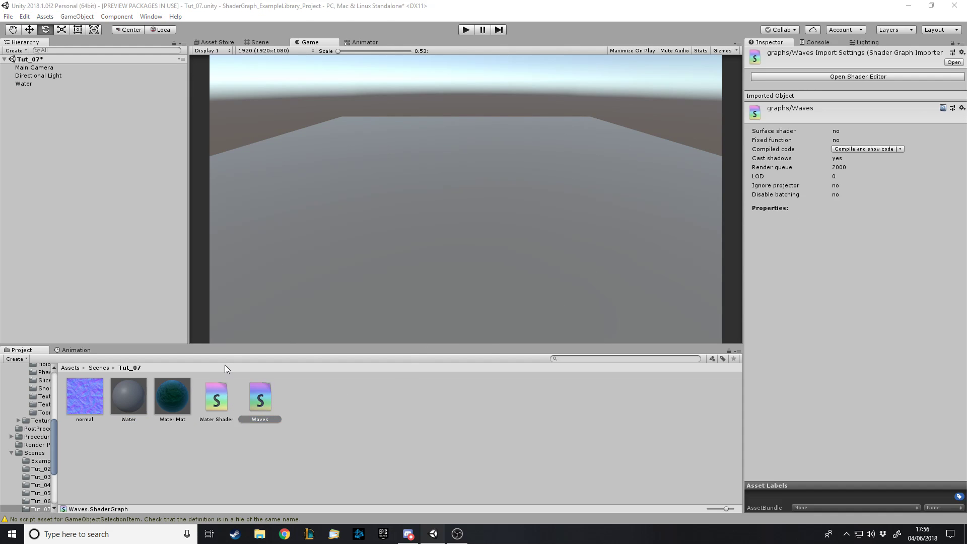
click(96, 400)
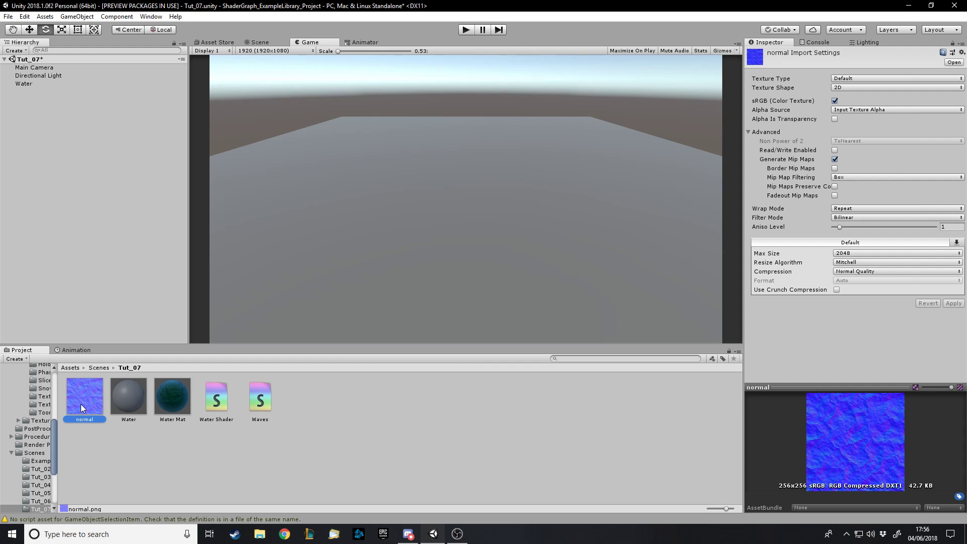
click(290, 537)
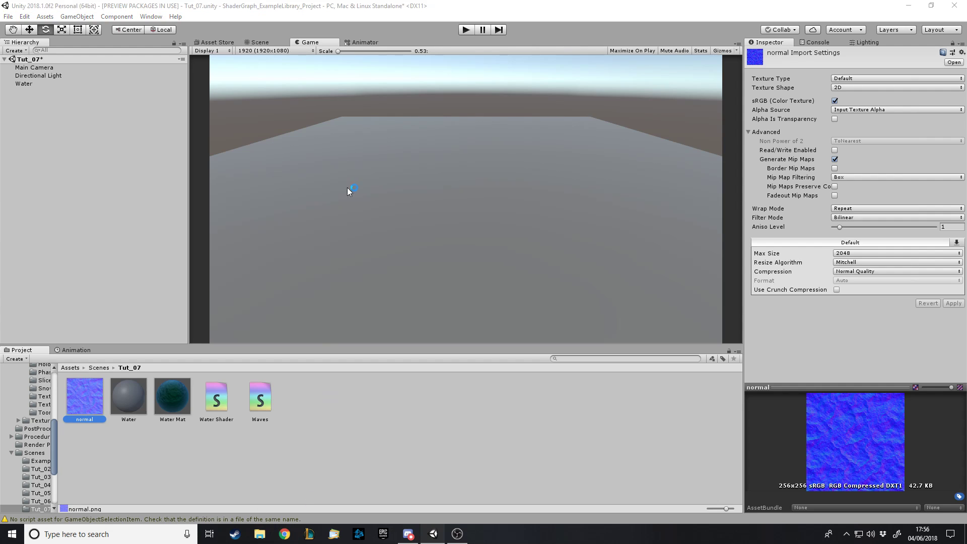
text(wa)
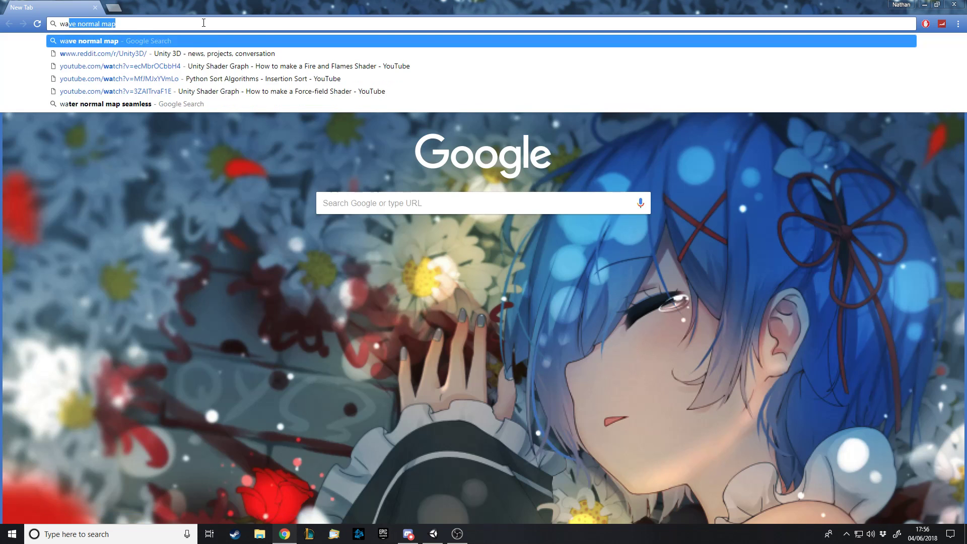
text(ter nor)
key(Return)
click(119, 83)
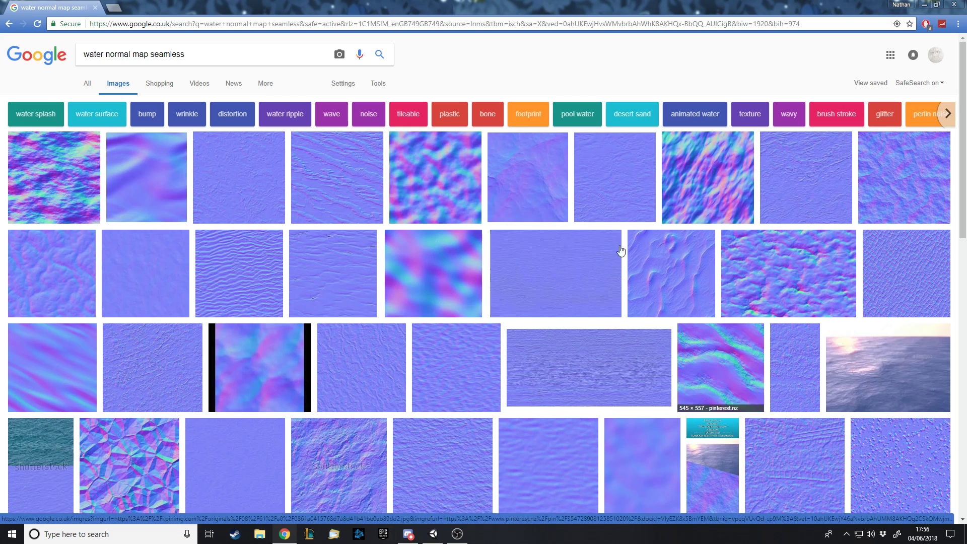
click(432, 533)
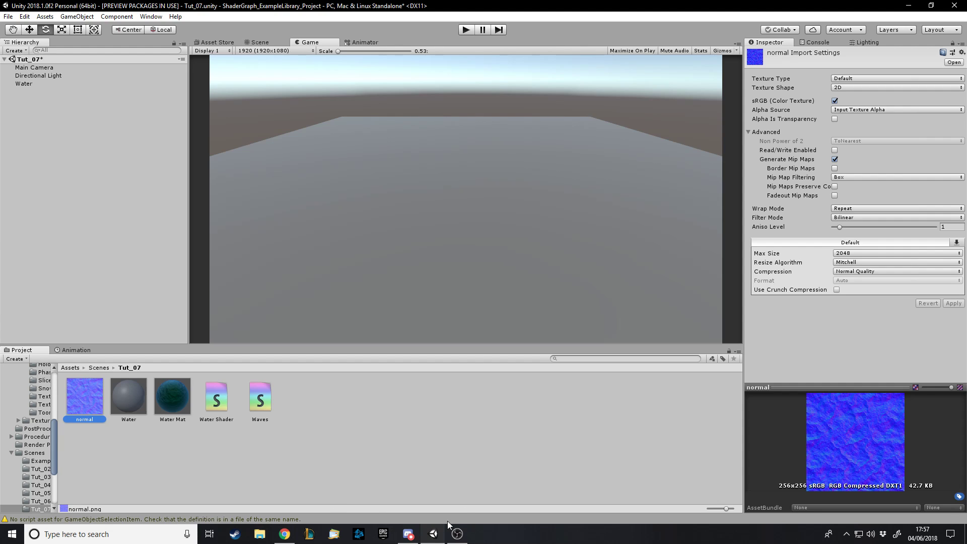
click(291, 533)
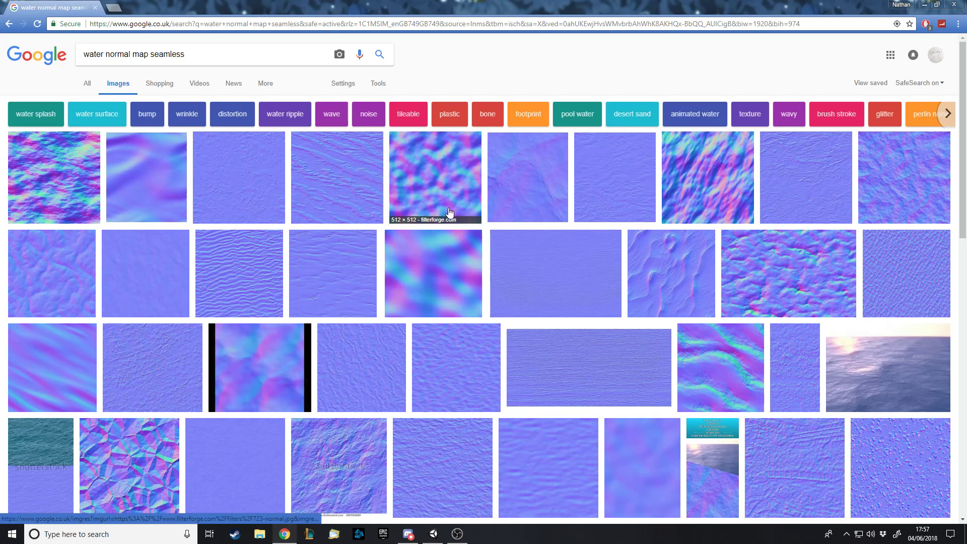
click(785, 290)
click(559, 104)
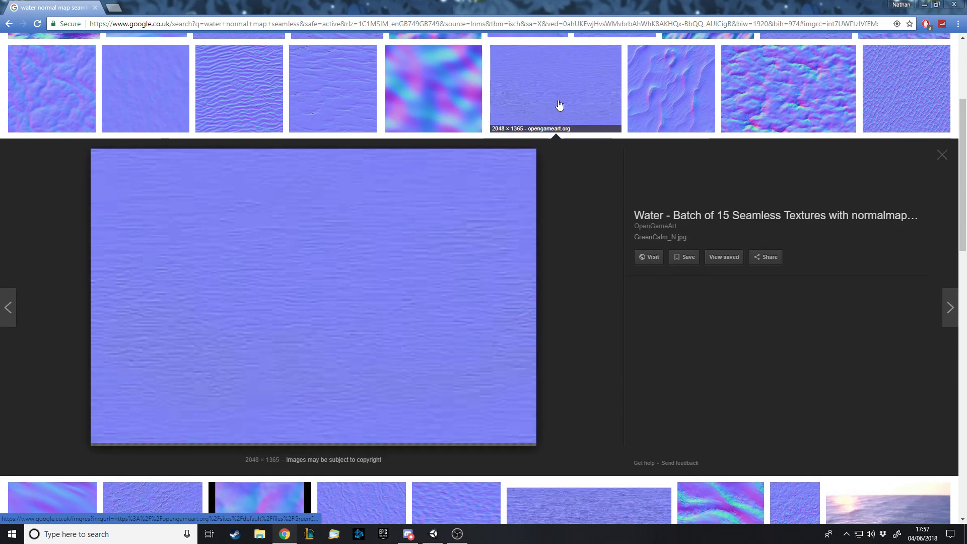
click(328, 95)
click(255, 89)
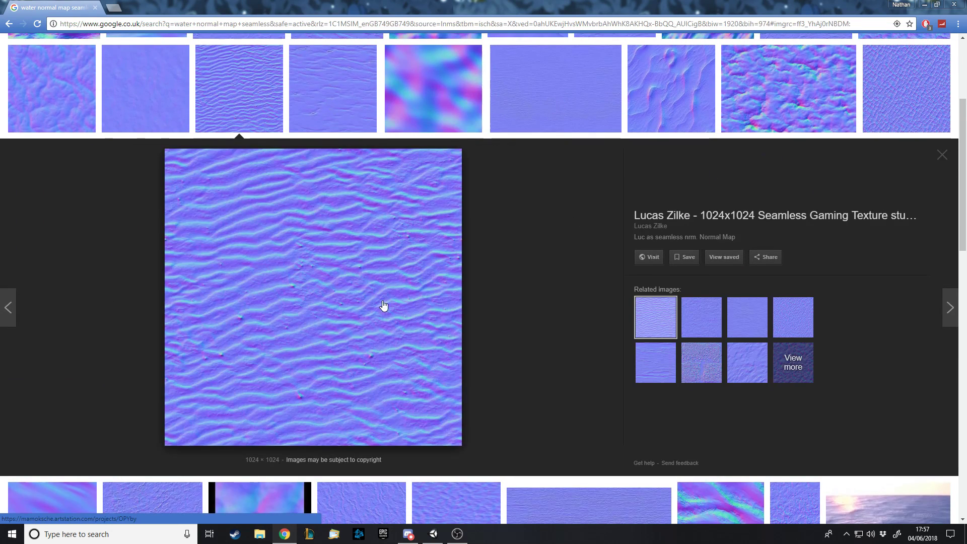
scroll(576, 237, up, 4)
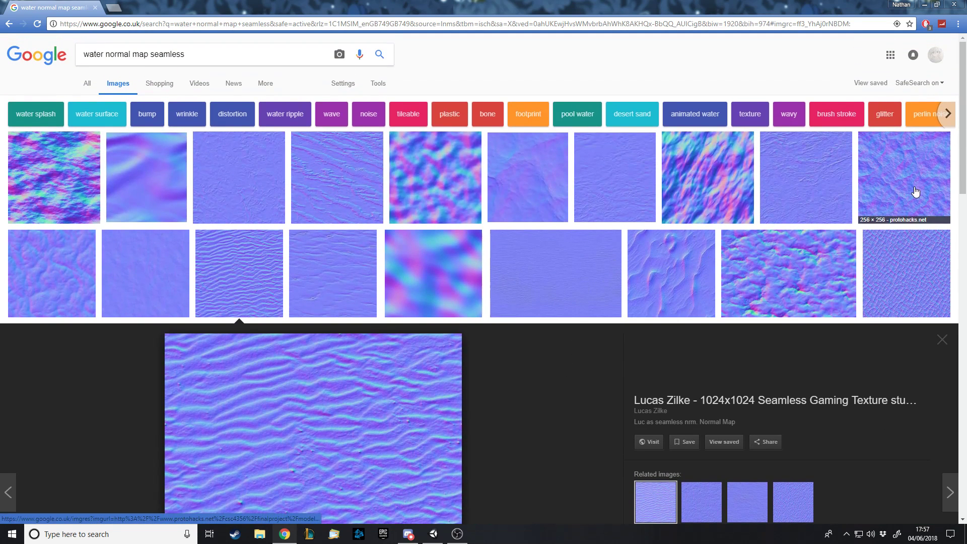
click(915, 192)
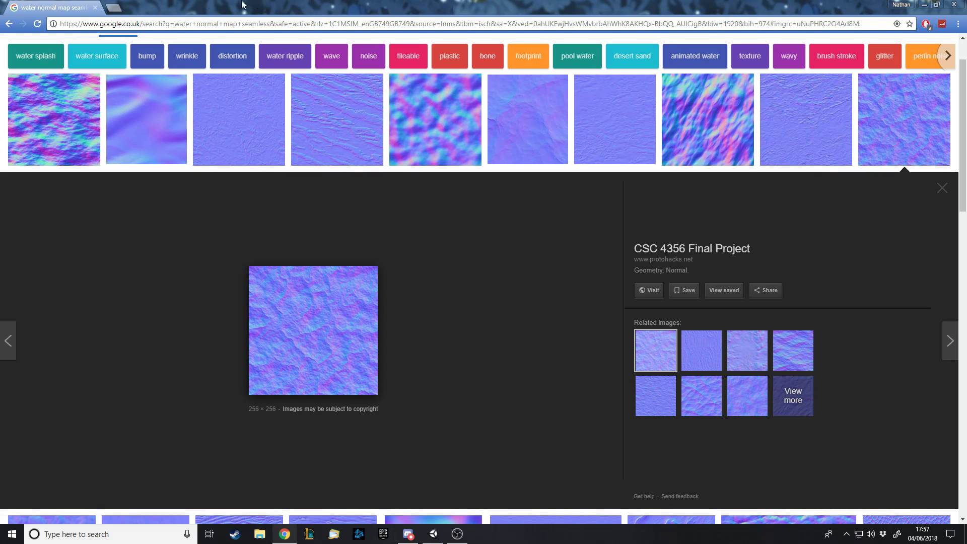
click(95, 8)
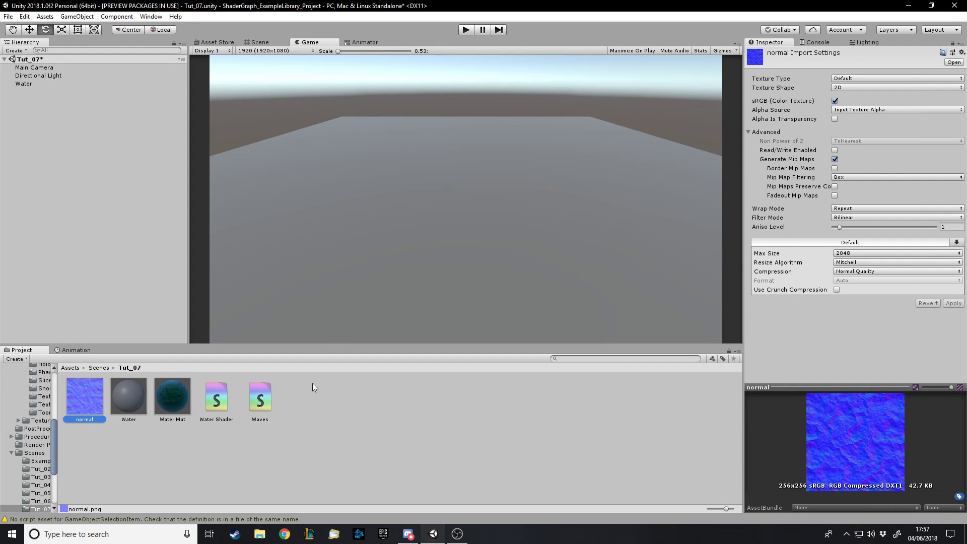
click(312, 387)
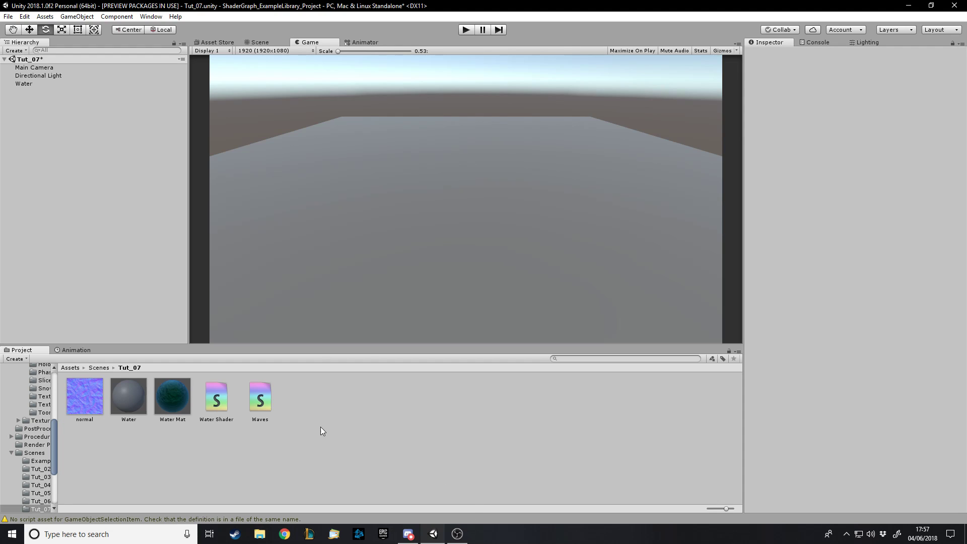
Open the Waves graph for editing and add a Sample Texture 2D node
double_click(260, 399)
drag(388, 60, 220, 59)
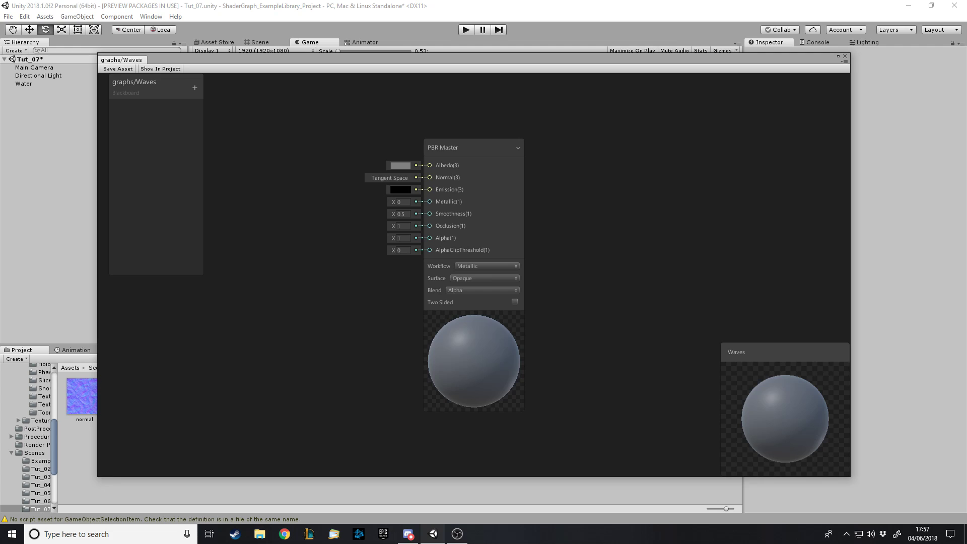
scroll(766, 226, down, 2)
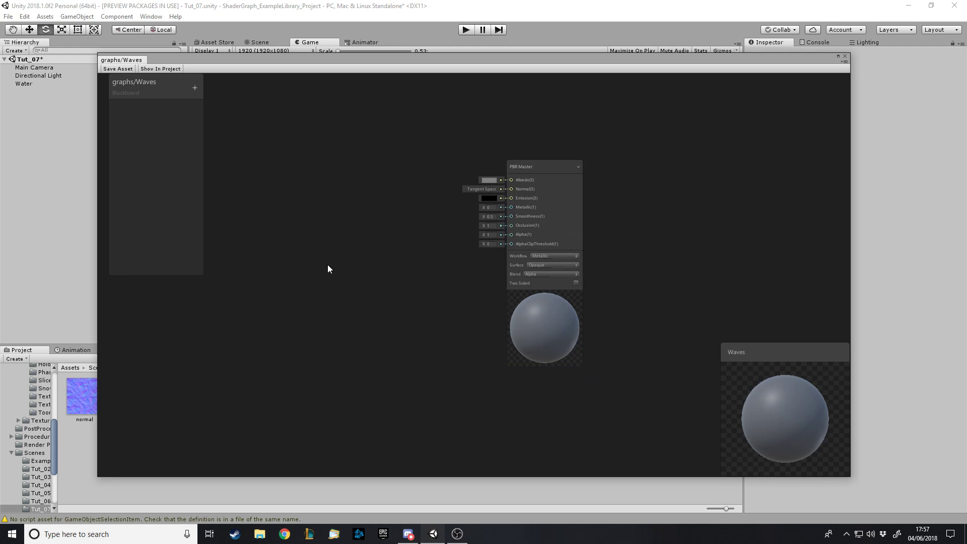
scroll(402, 206, up, 1)
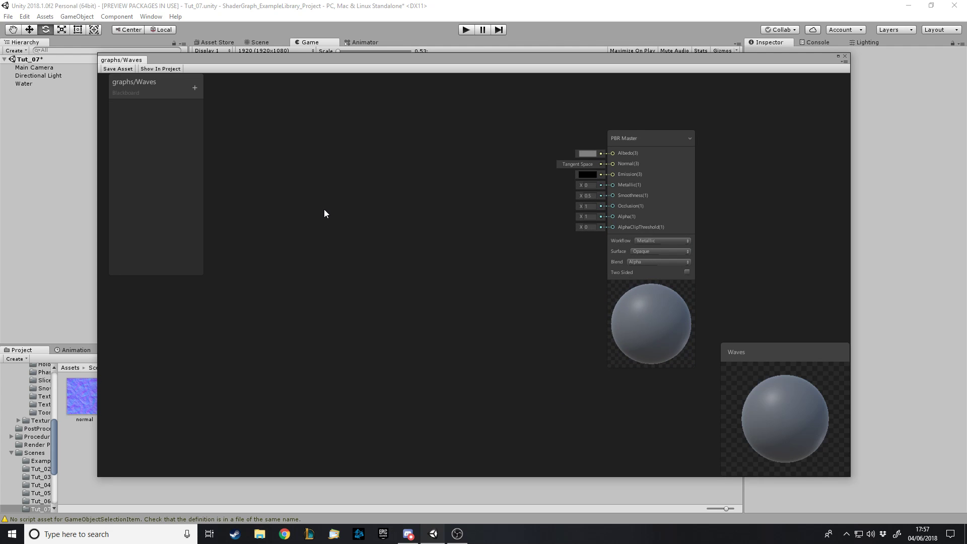
key(space)
text(samp)
key(Down)
key(Return)
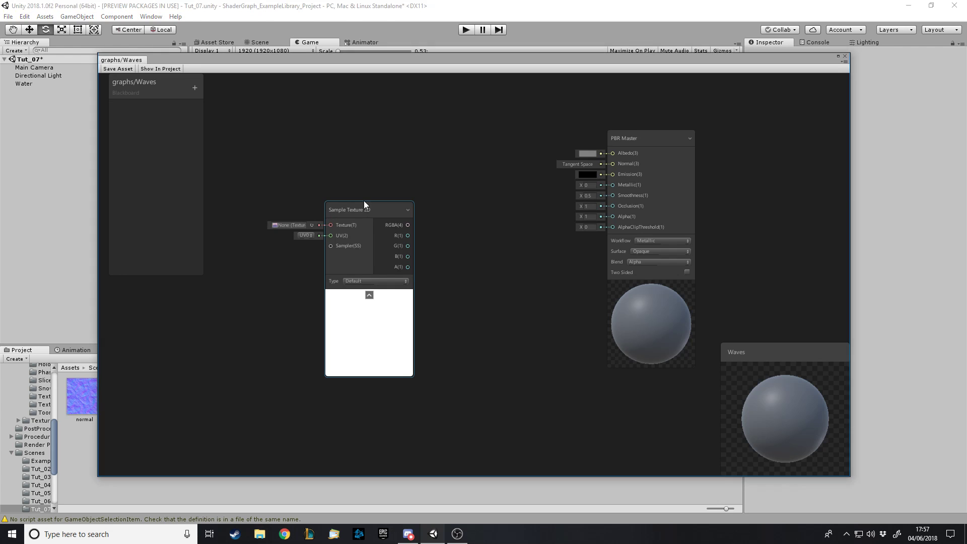
Add a texture property named Normal and choose its default texture
click(194, 88)
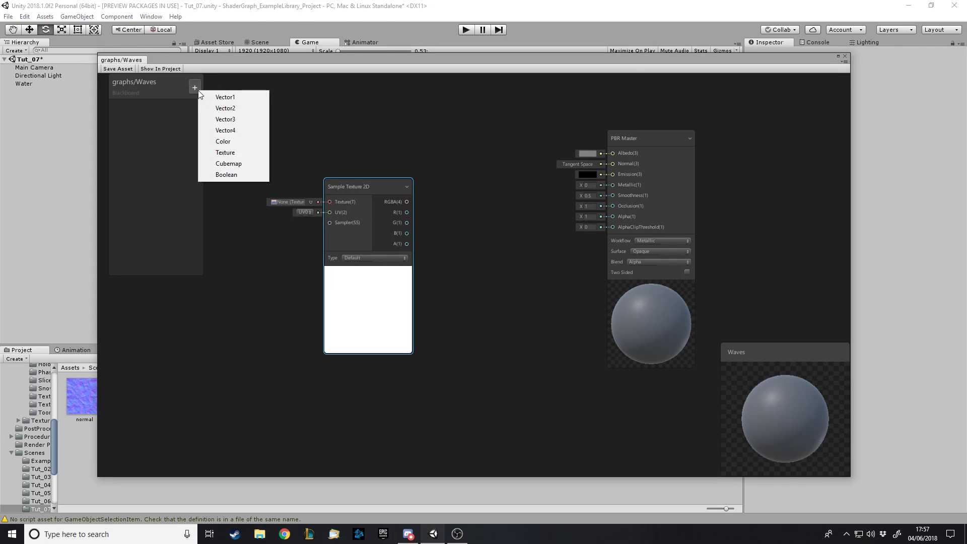
click(231, 152)
text(Normal)
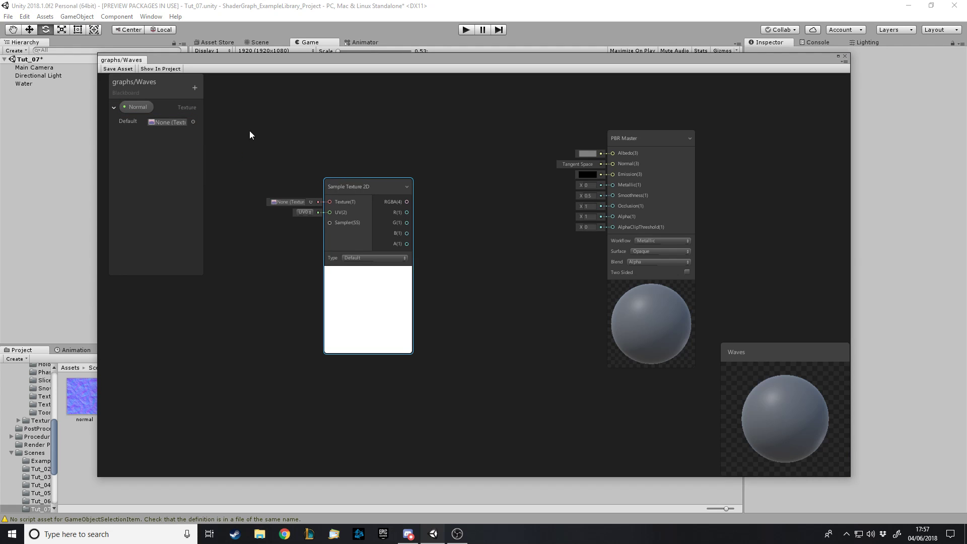
click(148, 122)
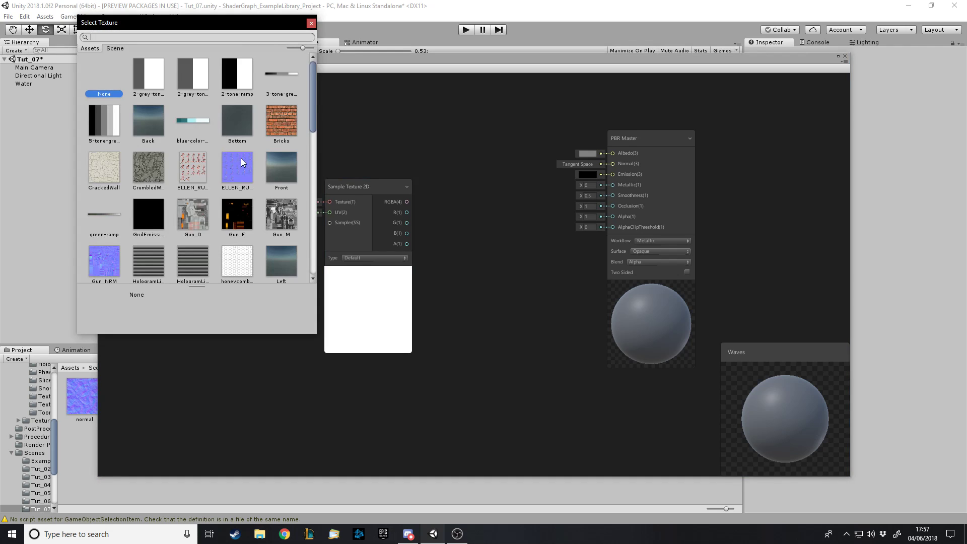
scroll(237, 159, down, 3)
Make the normal map the Normal default and feed the property into a Normal-type sampler
double_click(237, 259)
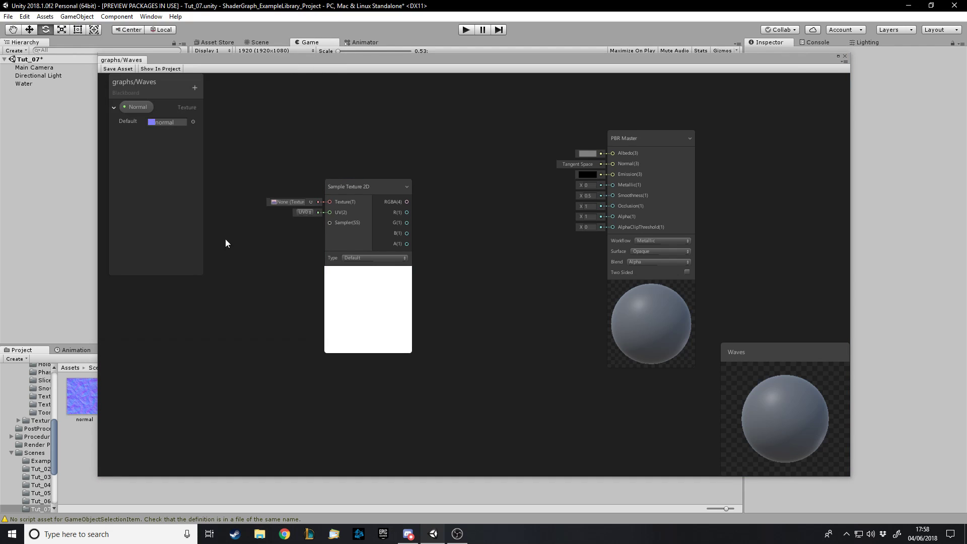
drag(147, 108, 228, 188)
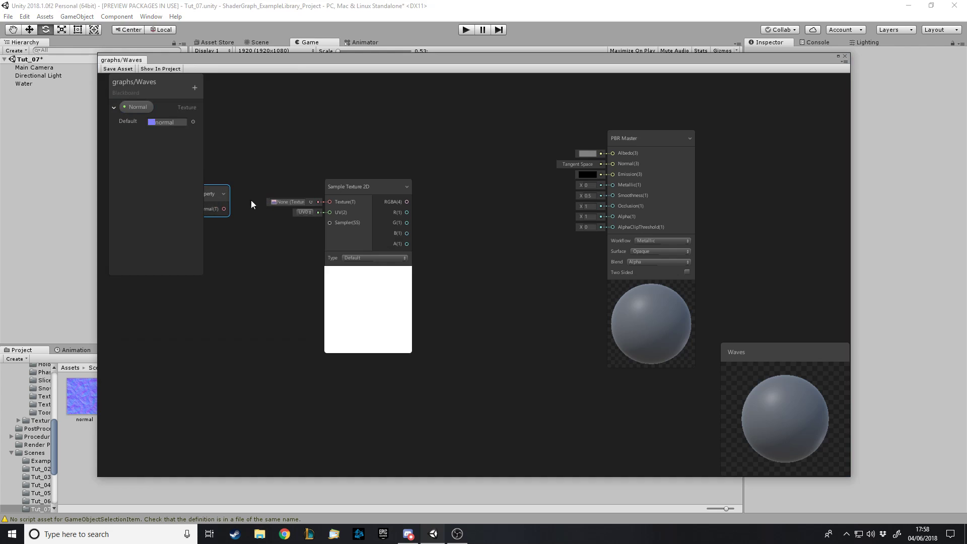
drag(297, 200, 295, 200)
drag(231, 192, 240, 187)
click(352, 257)
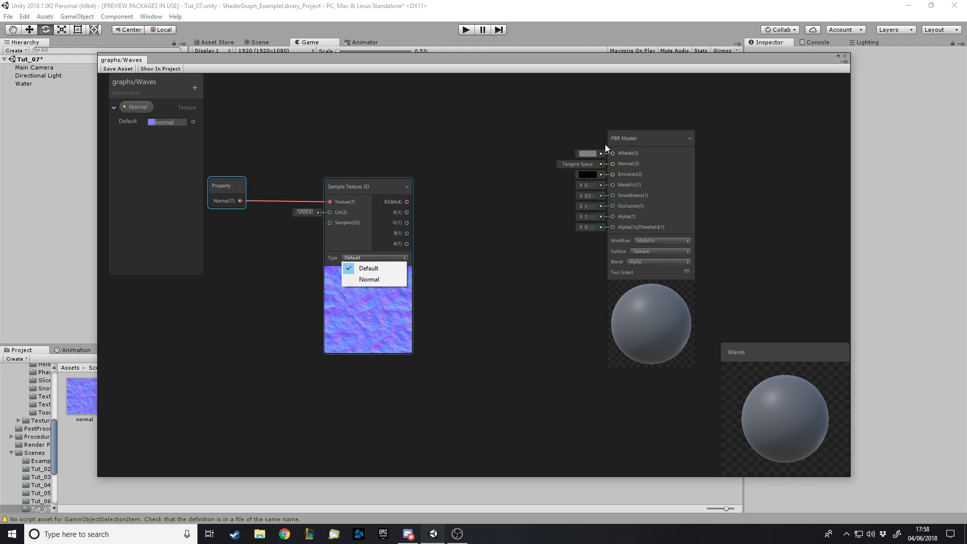
click(367, 279)
Arrange the nodes and connect the sampler's output to the PBR Master Normal input
drag(376, 178, 375, 180)
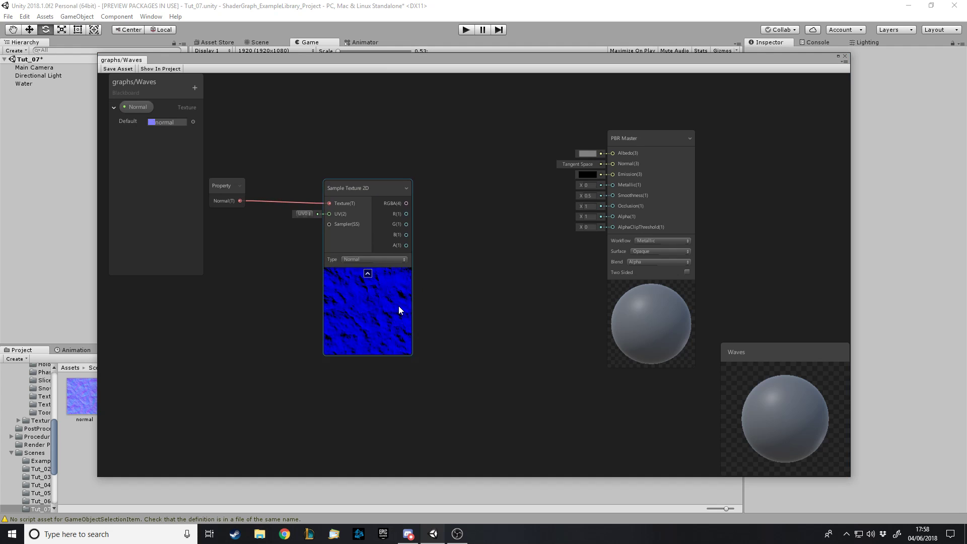
click(254, 186)
click(326, 235)
drag(232, 186, 227, 189)
click(446, 164)
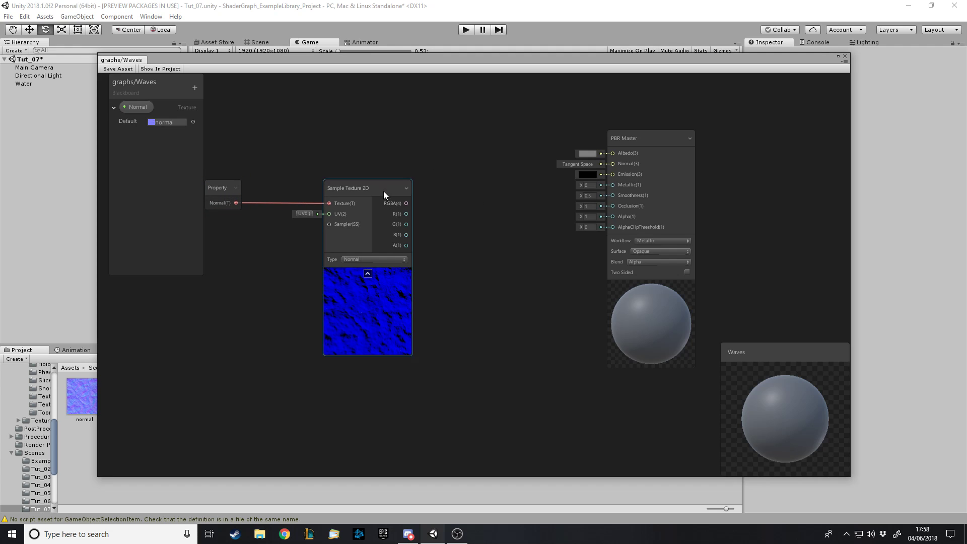
drag(384, 190, 612, 164)
drag(606, 206, 613, 165)
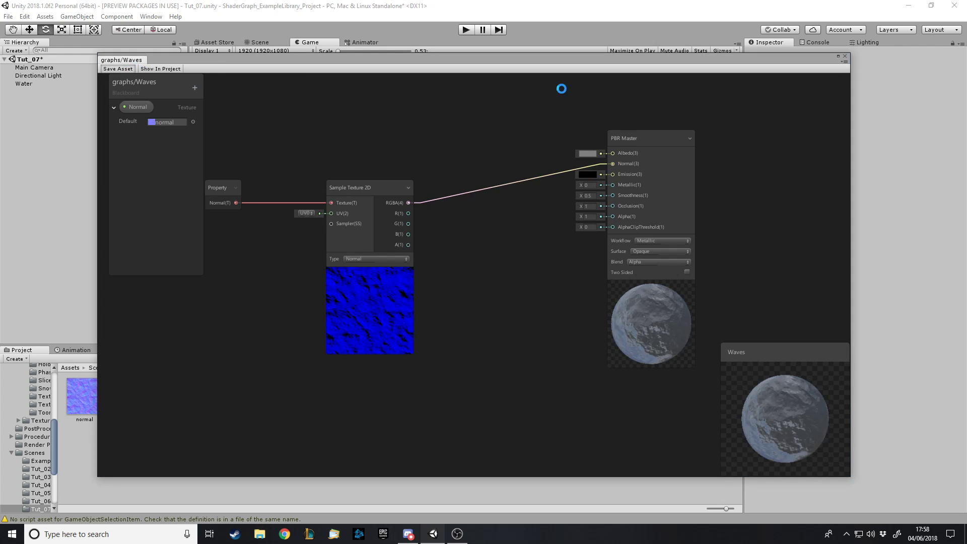
Select Water, expand its material, and drop the normal texture into the Normal slot
drag(500, 60, 499, 391)
click(21, 84)
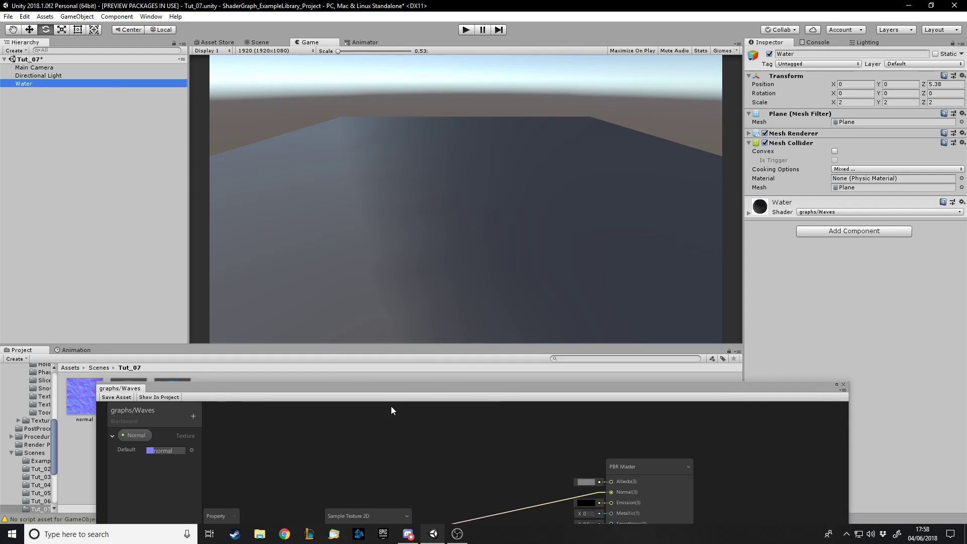
click(600, 425)
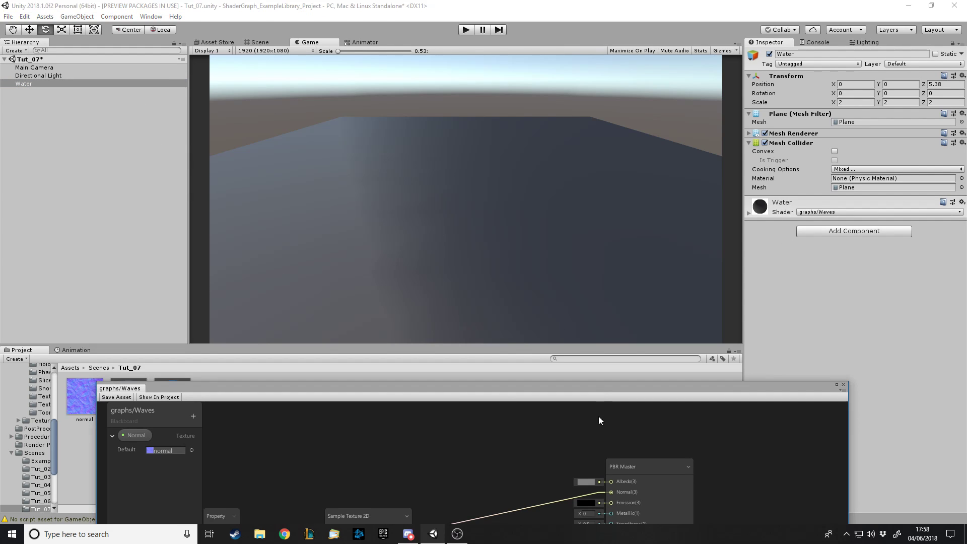
click(750, 231)
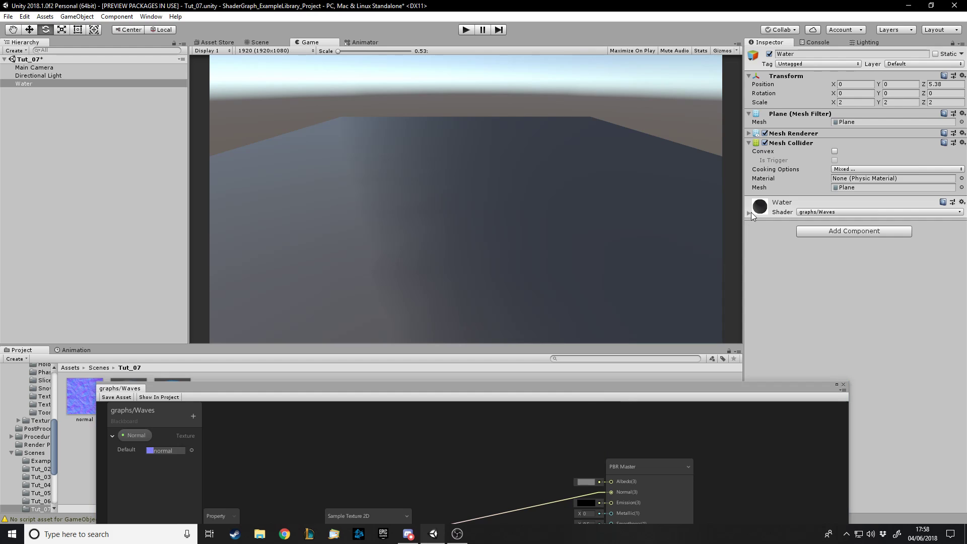
click(750, 213)
click(679, 425)
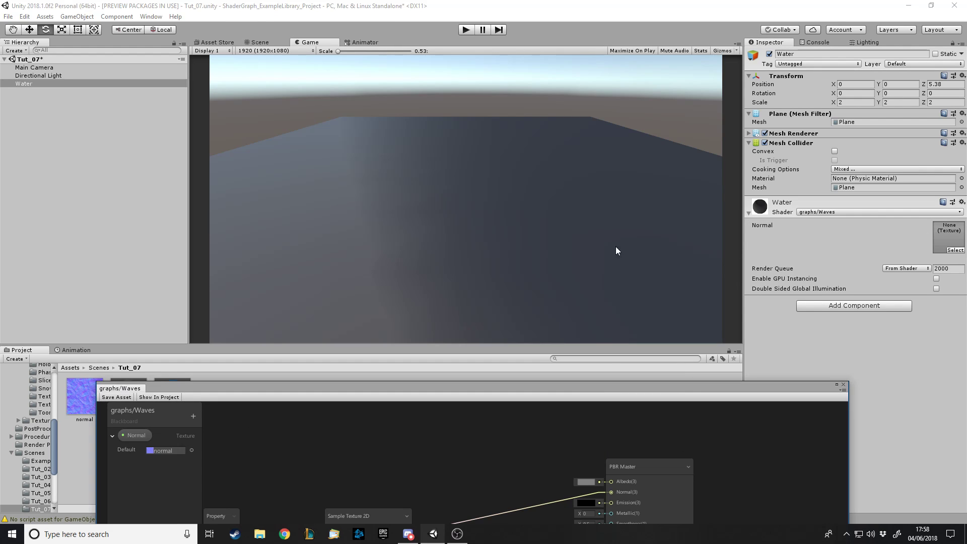
drag(81, 395, 944, 243)
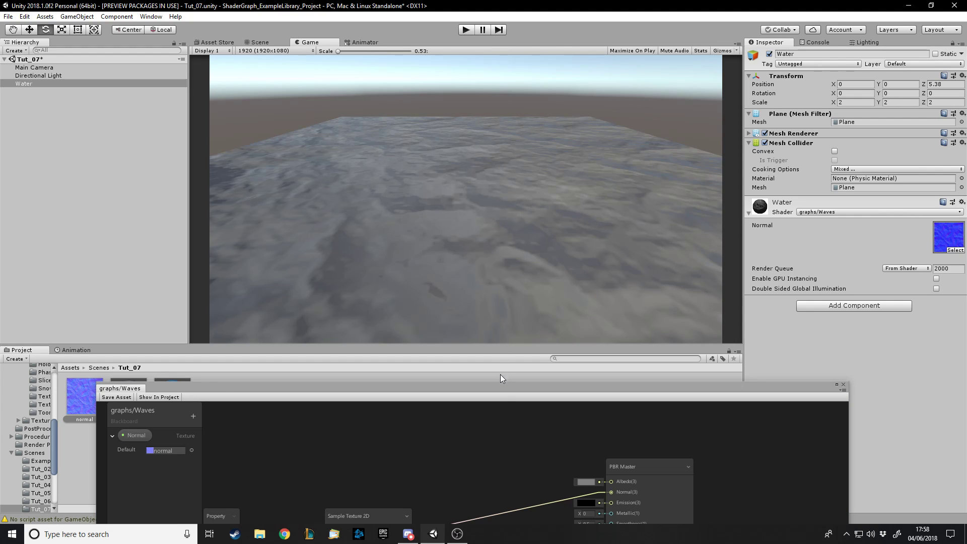
Move the shader graph window back up into full view
drag(502, 392, 502, 382)
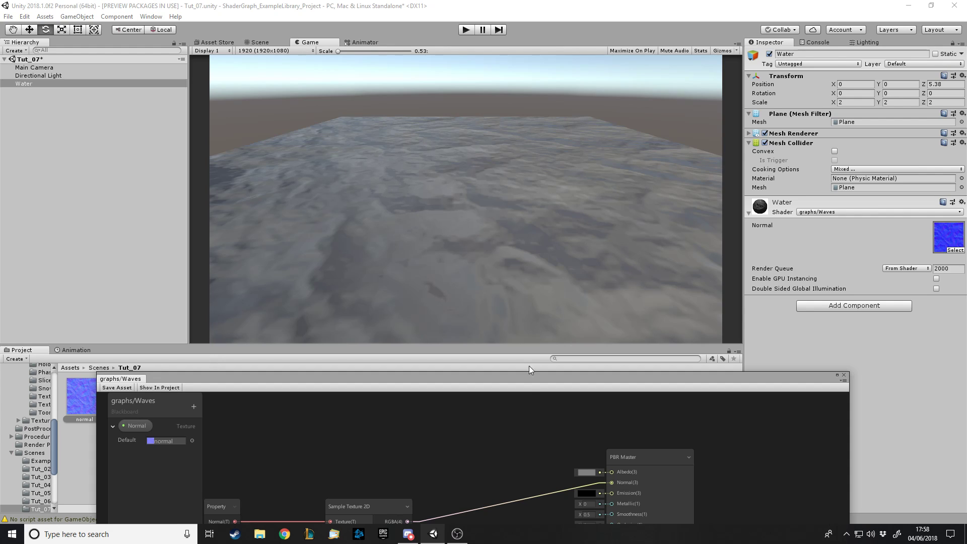
mouse_move(528, 379)
mouse_down()
mouse_move(526, 248)
mouse_move(524, 365)
mouse_up()
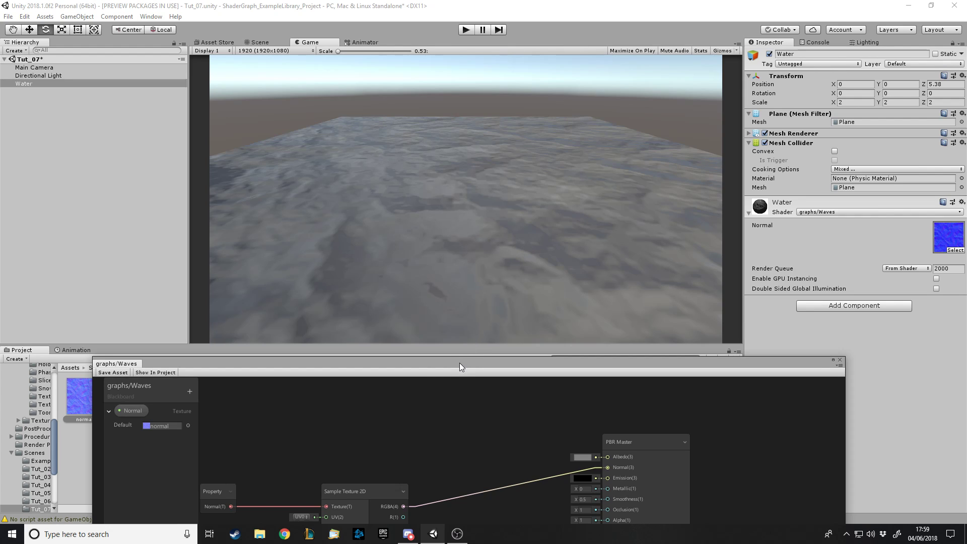
drag(458, 367, 491, 55)
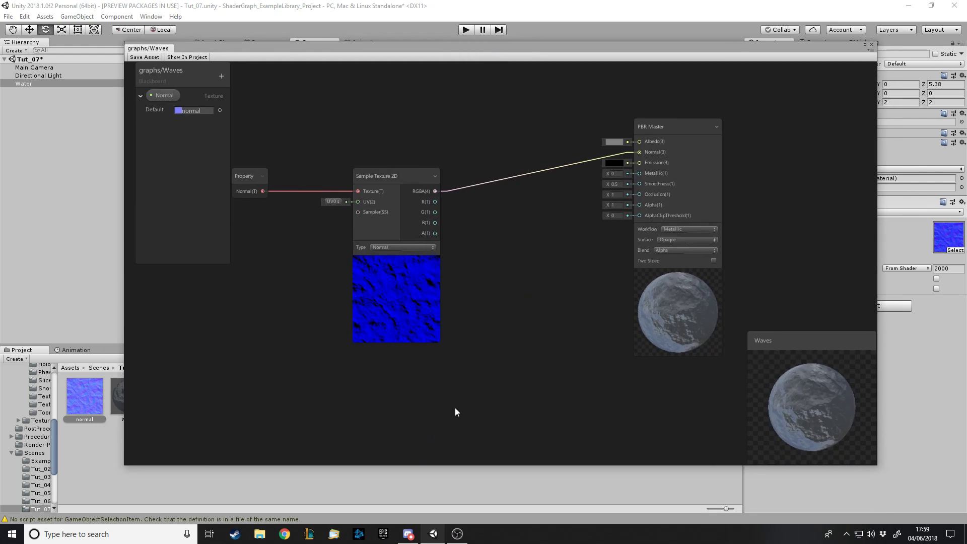
Add a second Sample Texture 2D node and connect the Normal property to its Texture input
key(space)
text(samp)
key(Down)
key(Return)
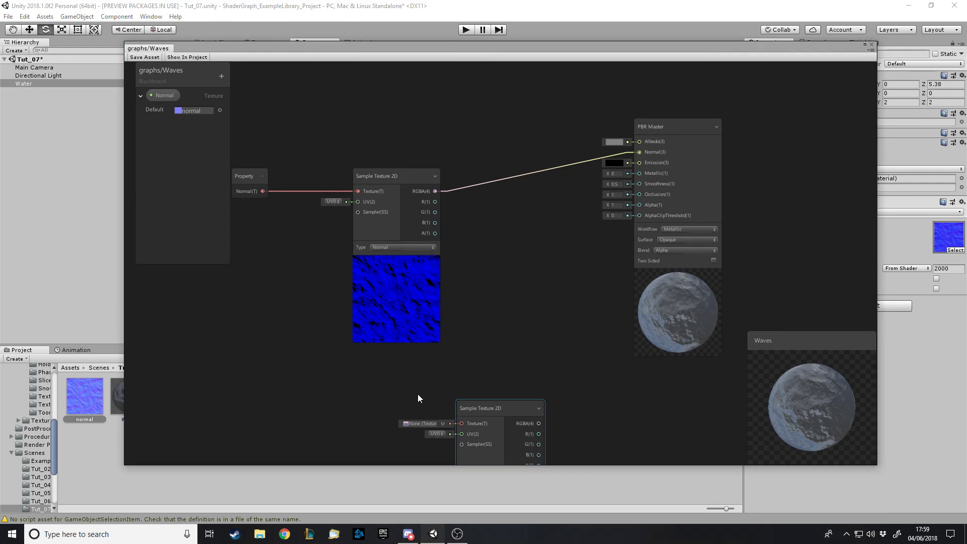
drag(417, 394, 409, 365)
drag(263, 191, 367, 388)
drag(254, 183, 264, 308)
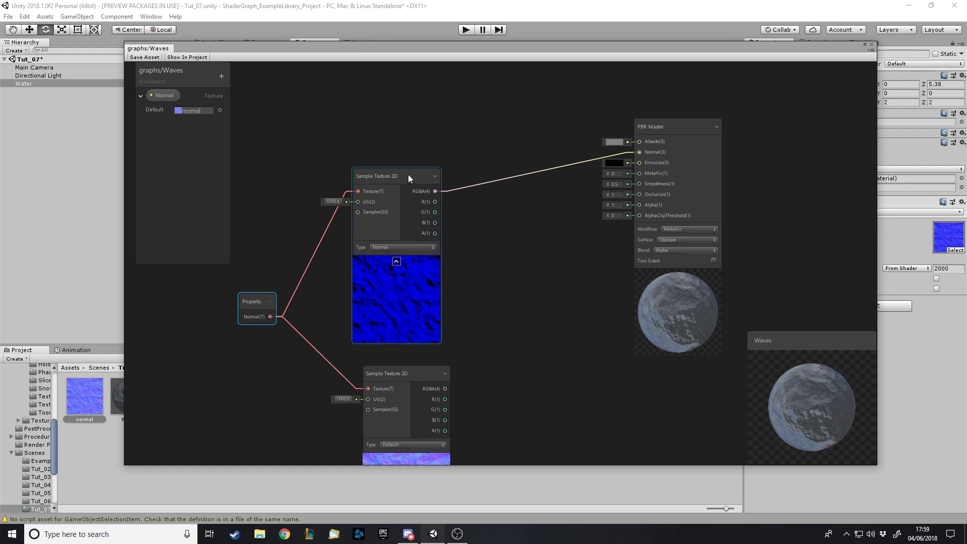
drag(411, 175, 422, 175)
click(533, 216)
scroll(533, 215, down, 3)
scroll(401, 413, up, 2)
Set the second sampler's Type to Normal and delete the wire into PBR Master Normal
click(440, 370)
click(453, 376)
click(451, 389)
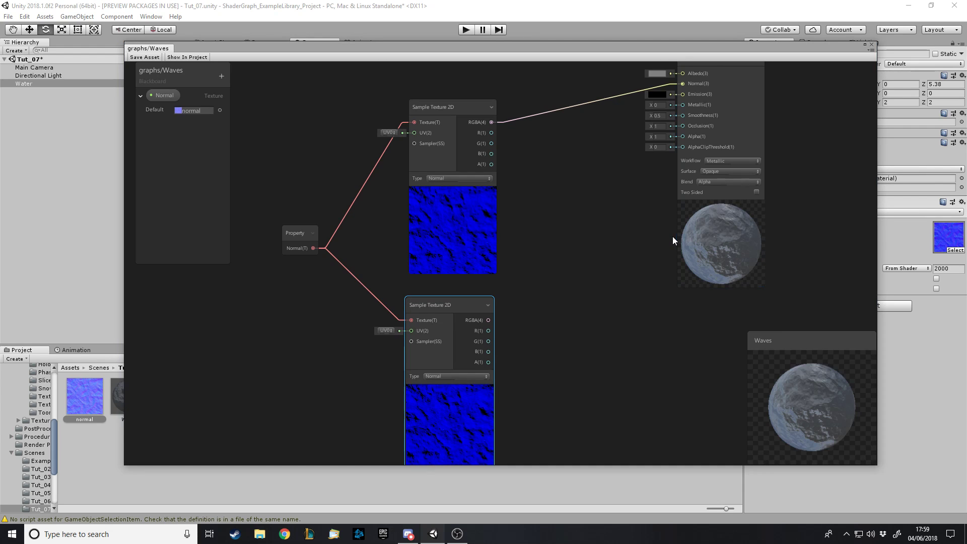
click(673, 84)
key(Delete)
Rearrange the samplers and Normal property node, panning to make room on the left
drag(424, 108, 406, 107)
drag(433, 310, 384, 310)
drag(429, 106, 390, 118)
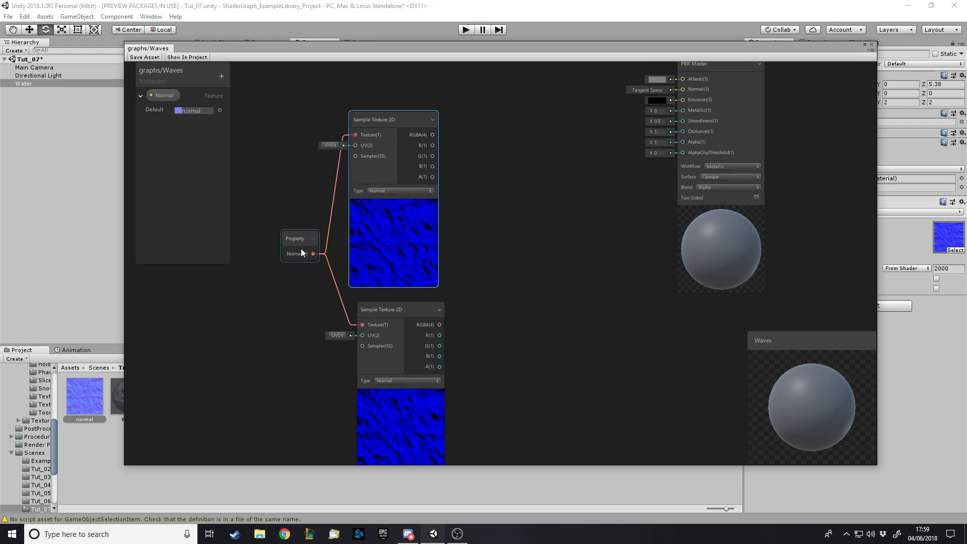
drag(301, 249, 307, 242)
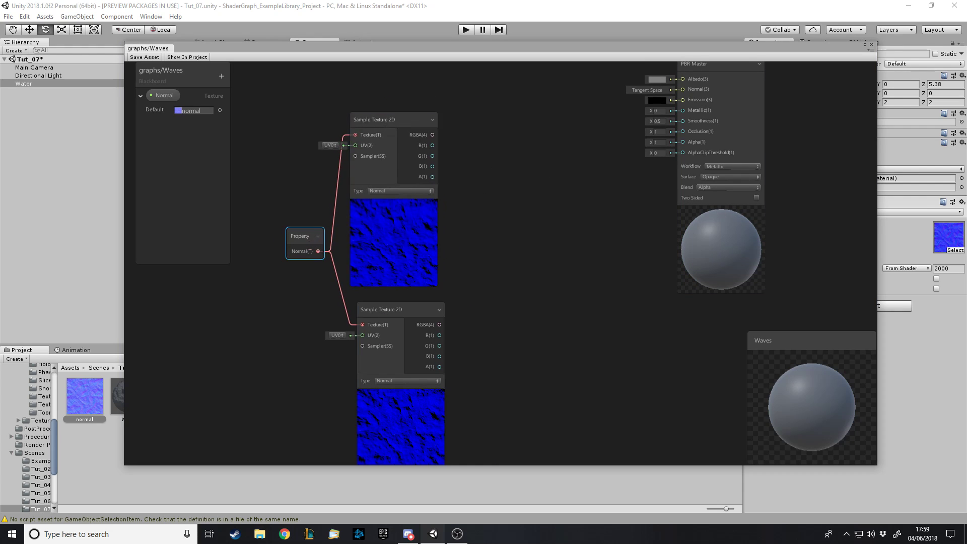
click(760, 195)
middle_drag(662, 235, 334, 319)
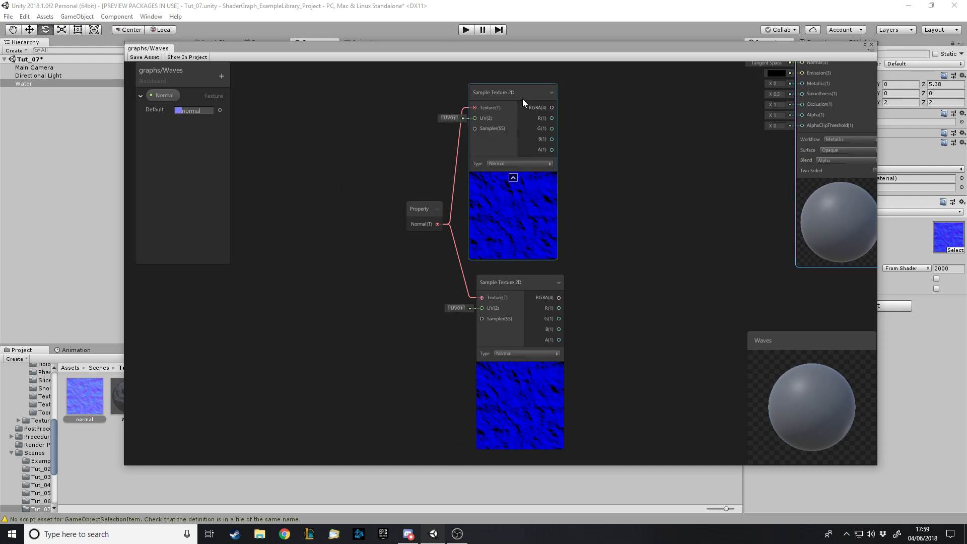
drag(522, 98, 533, 96)
click(307, 288)
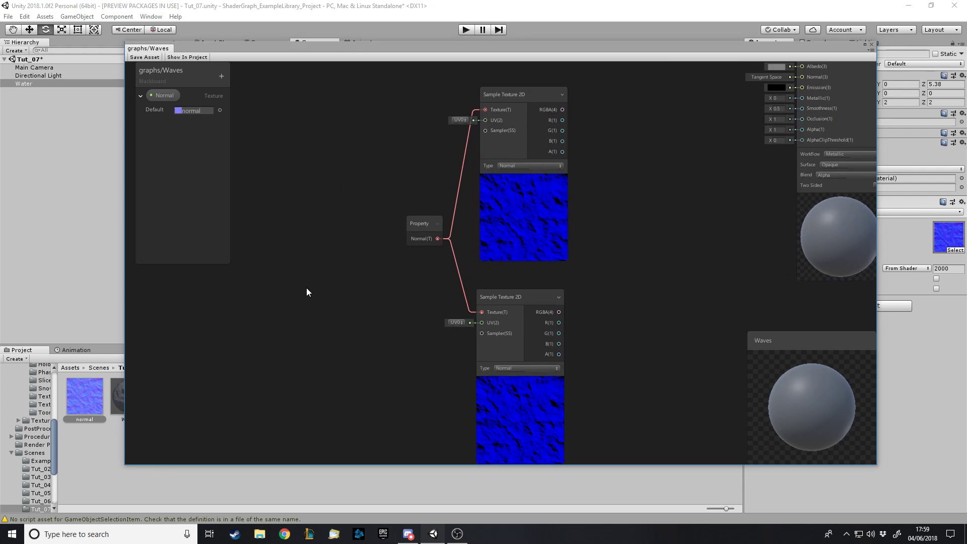
key(space)
Add a Tiling And Offset node and paste a second copy below it
text(tiling)
key(Return)
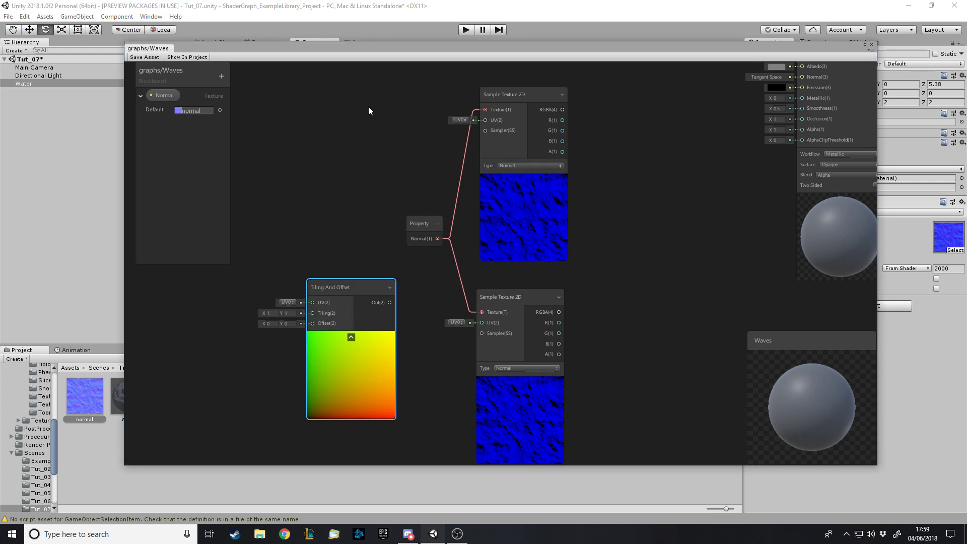
click(332, 340)
key(space)
key(Escape)
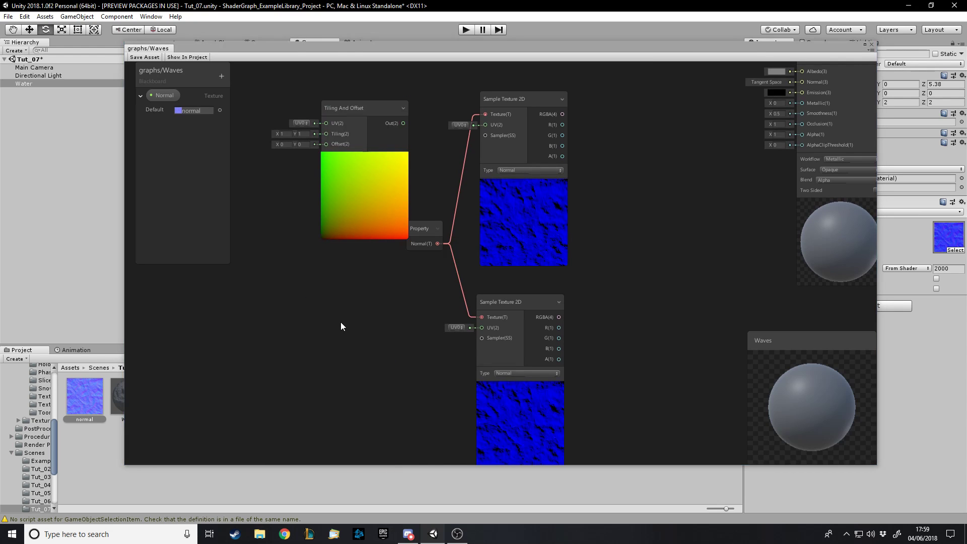
key(ctrl+v)
drag(375, 342, 345, 309)
Position the Tiling And Offset nodes and link their outputs to the sampler UV inputs
drag(398, 121, 485, 136)
click(467, 98)
mouse_move(481, 338)
mouse_down()
mouse_move(389, 333)
mouse_move(482, 338)
mouse_up()
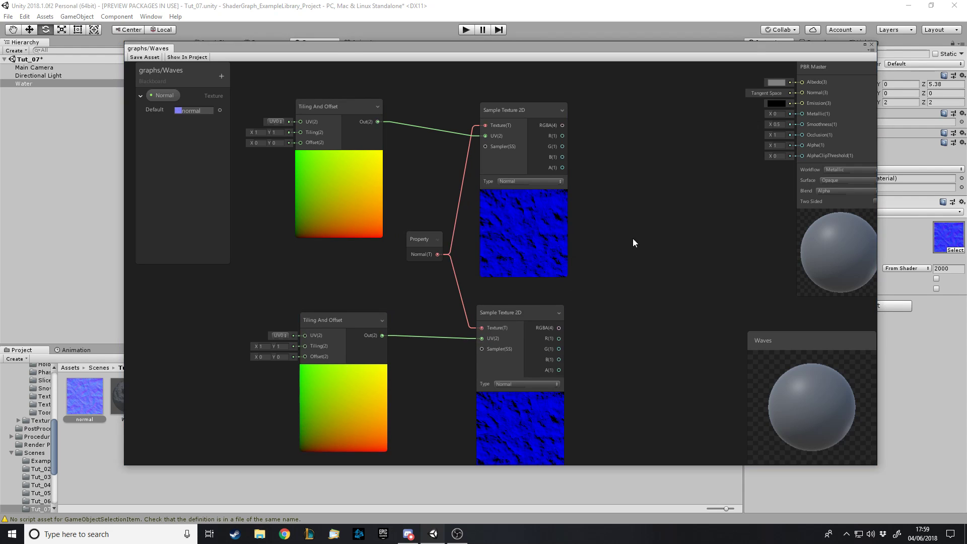
scroll(636, 236, down, 3)
scroll(340, 292, up, 3)
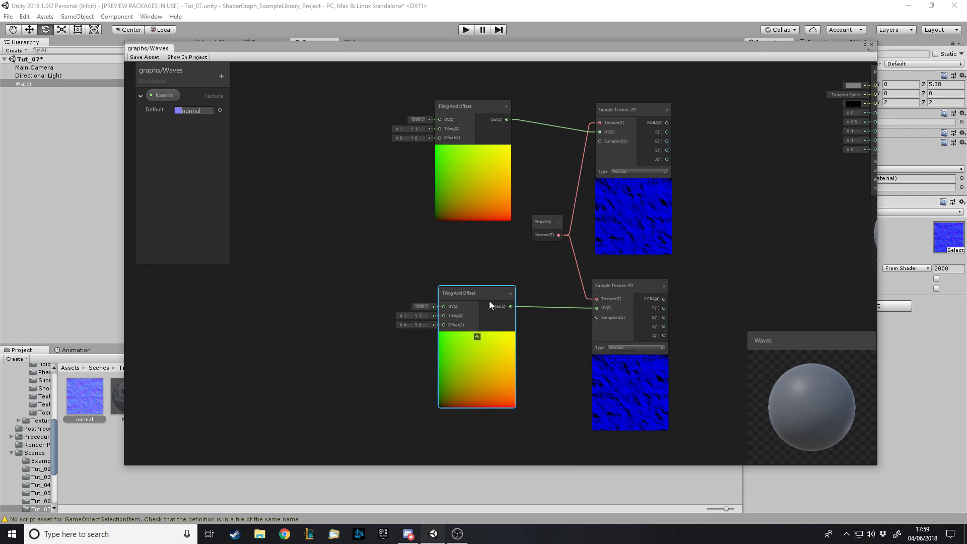
drag(489, 301, 489, 307)
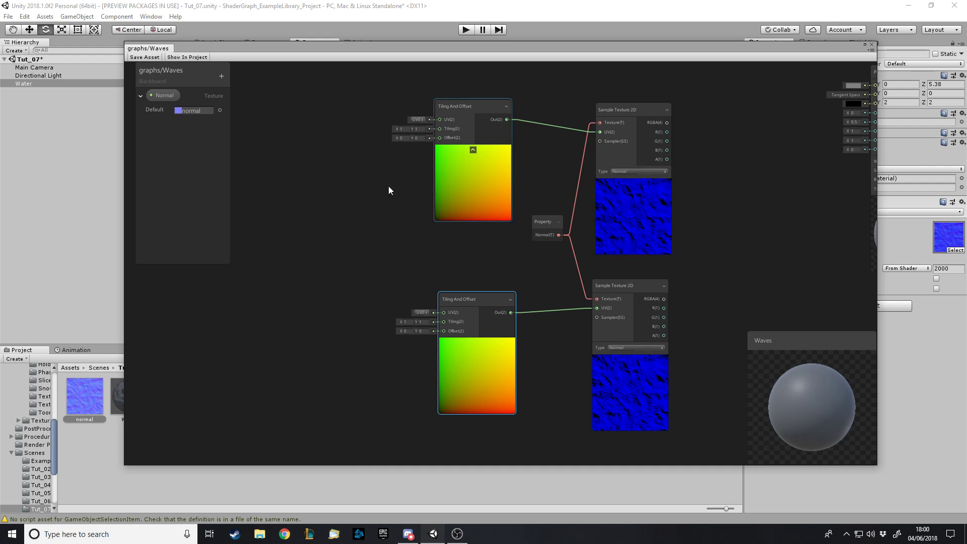
Add a Vector1 property named Layer 1 Tiling and place it in the graph
click(221, 76)
click(239, 86)
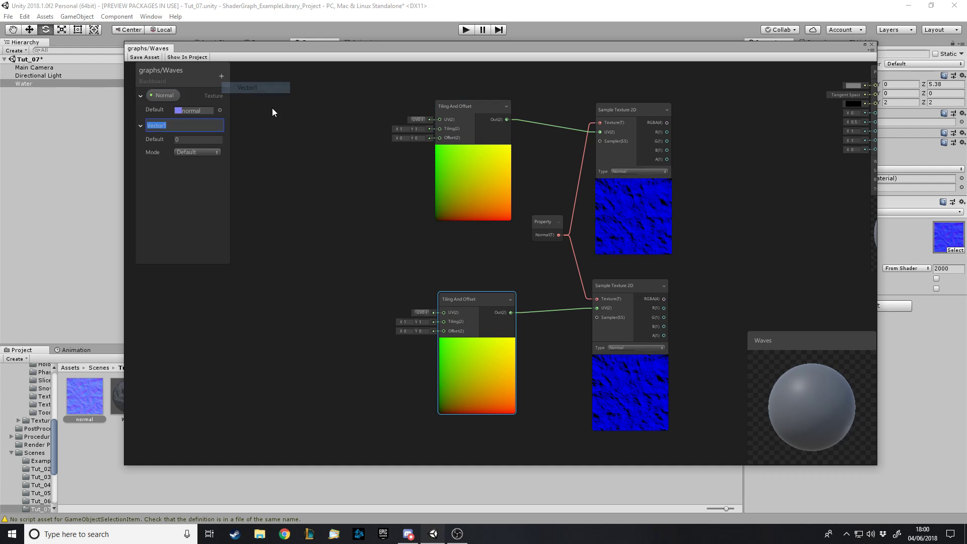
text(Layer 1 Tiling)
key(Return)
drag(171, 125, 345, 138)
Add a second Vector1 property named Layer 2 Tiling and place it in the graph
click(221, 76)
click(232, 86)
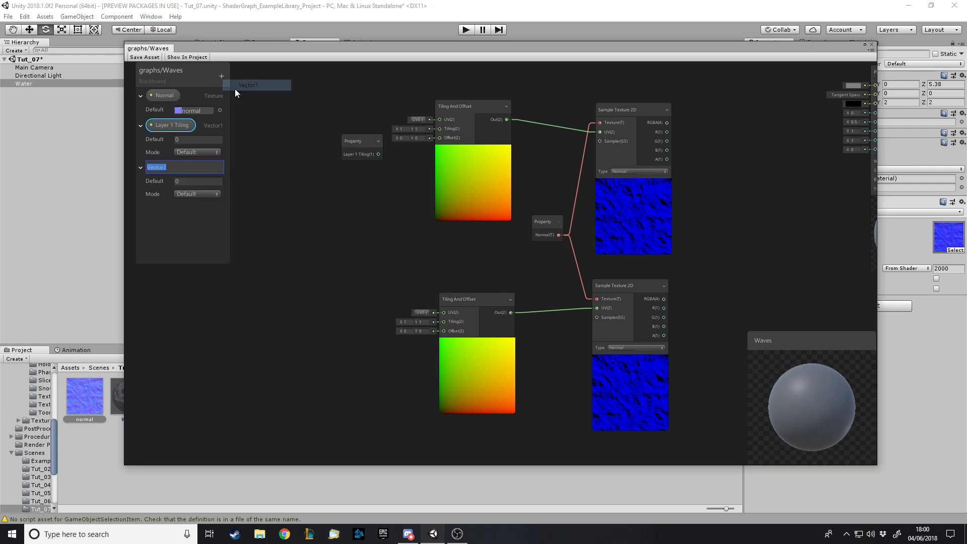
text(Layer 2 Tiling)
key(Return)
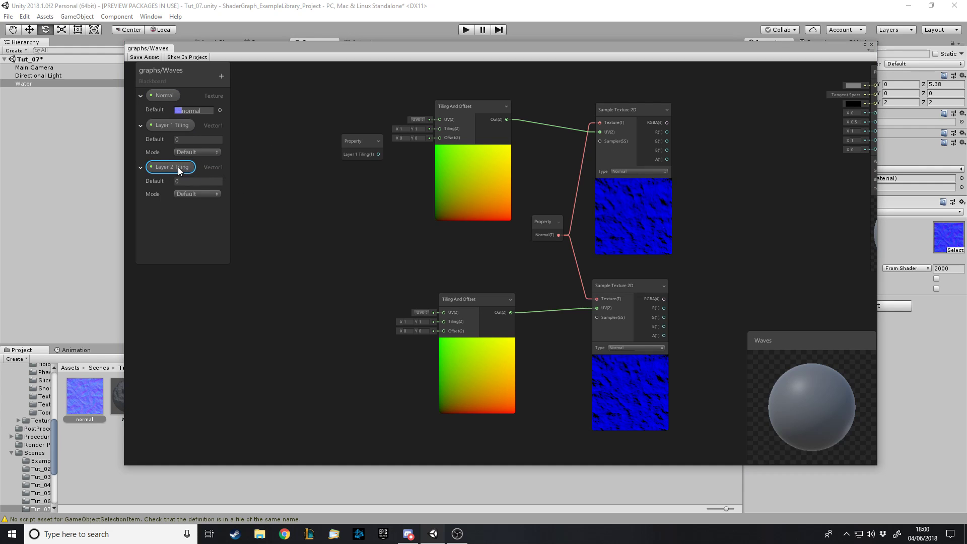
drag(345, 251, 345, 251)
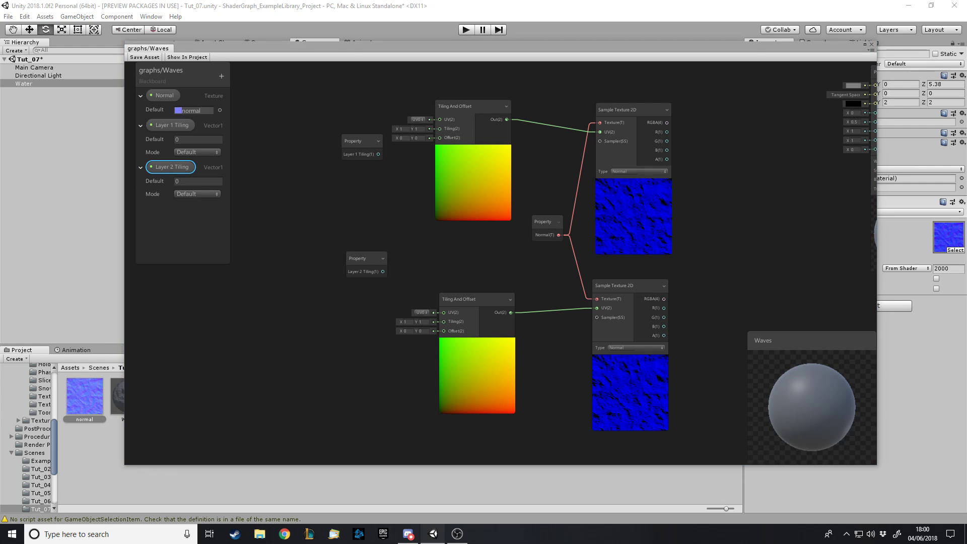
Set Layer 2 Tiling's default to 3, collapse both properties, and delete the extra node
click(194, 140)
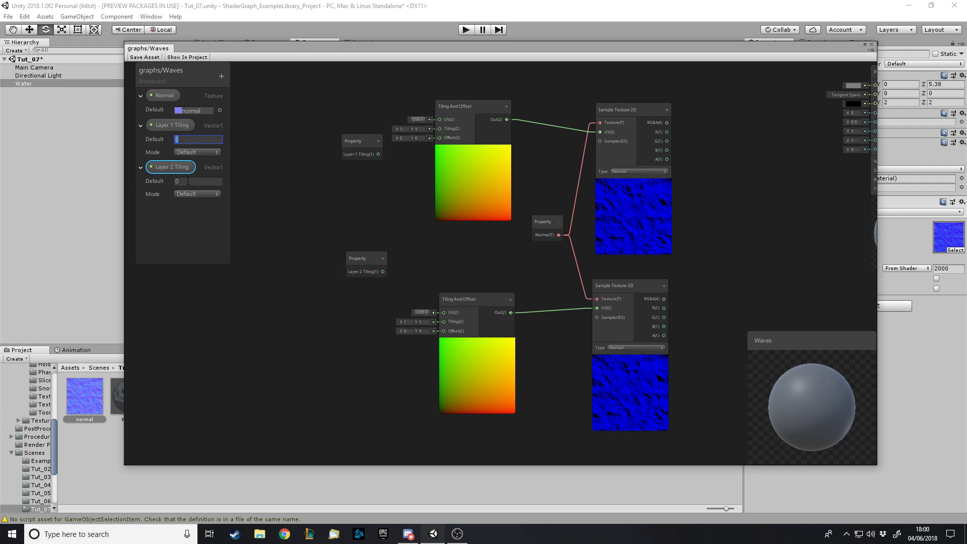
click(188, 181)
text(3)
click(140, 125)
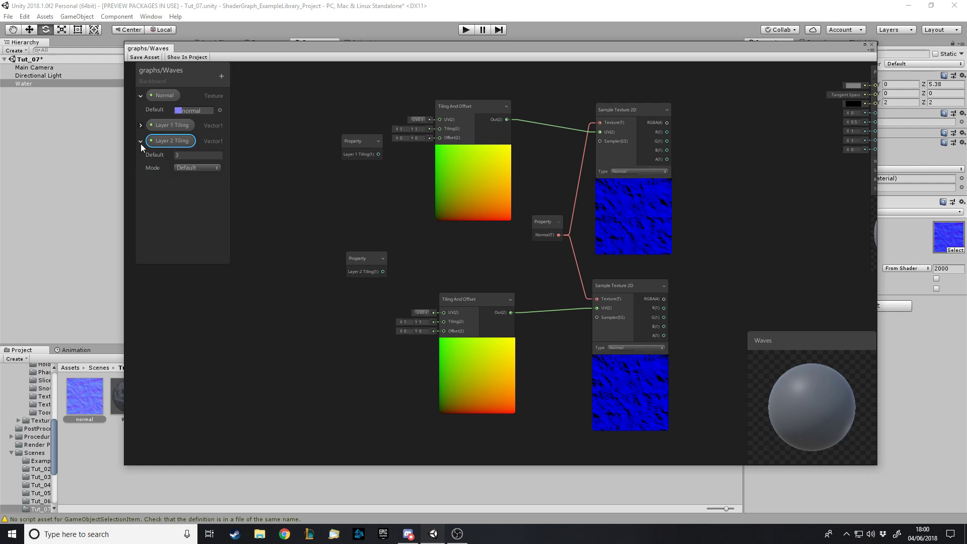
click(140, 141)
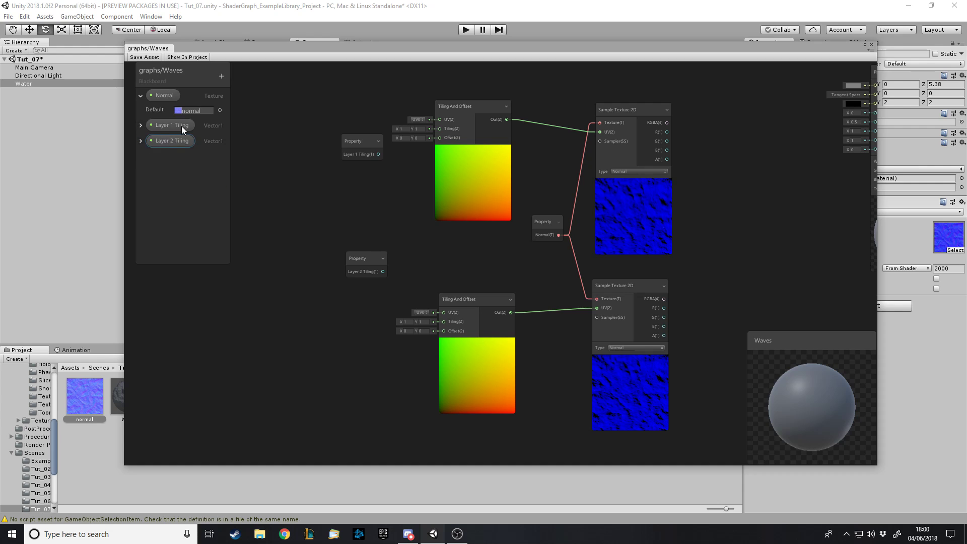
drag(181, 126, 201, 174)
click(281, 171)
key(Delete)
Connect Layer 1 Tiling to the upper Tiling And Offset node's Tiling input
click(379, 158)
drag(453, 126, 444, 131)
drag(356, 140, 329, 116)
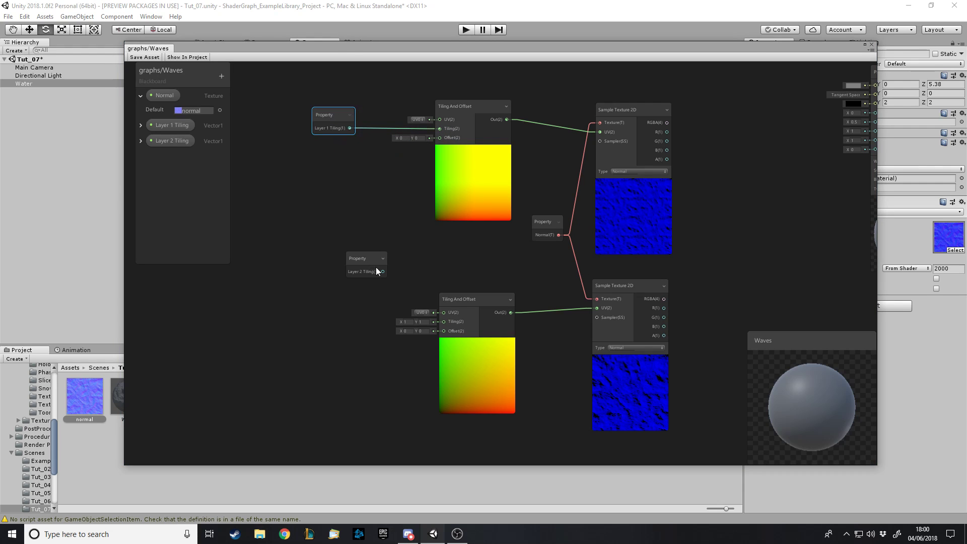
drag(383, 271, 445, 321)
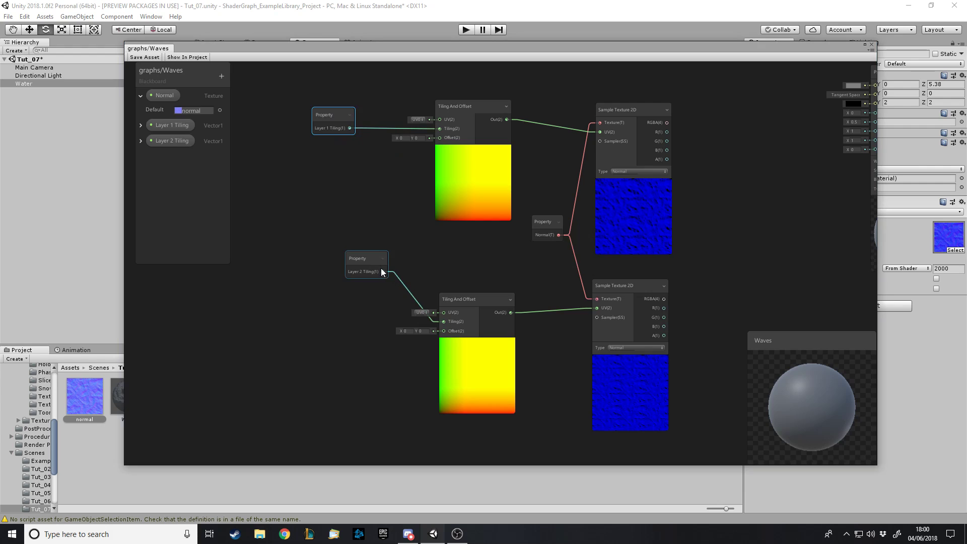
Connect Layer 2 Tiling to the lower Tiling And Offset node's Tiling input
drag(380, 266, 347, 313)
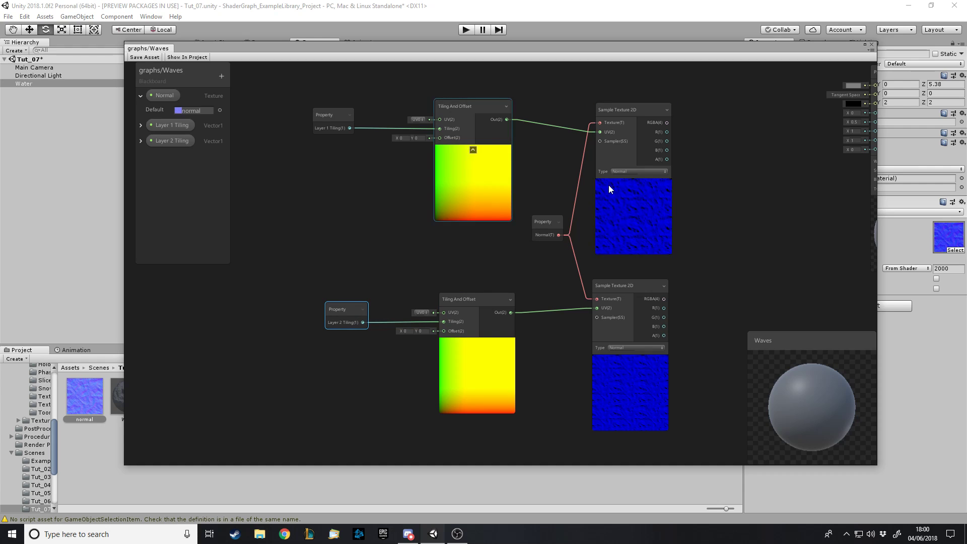
drag(348, 311, 352, 306)
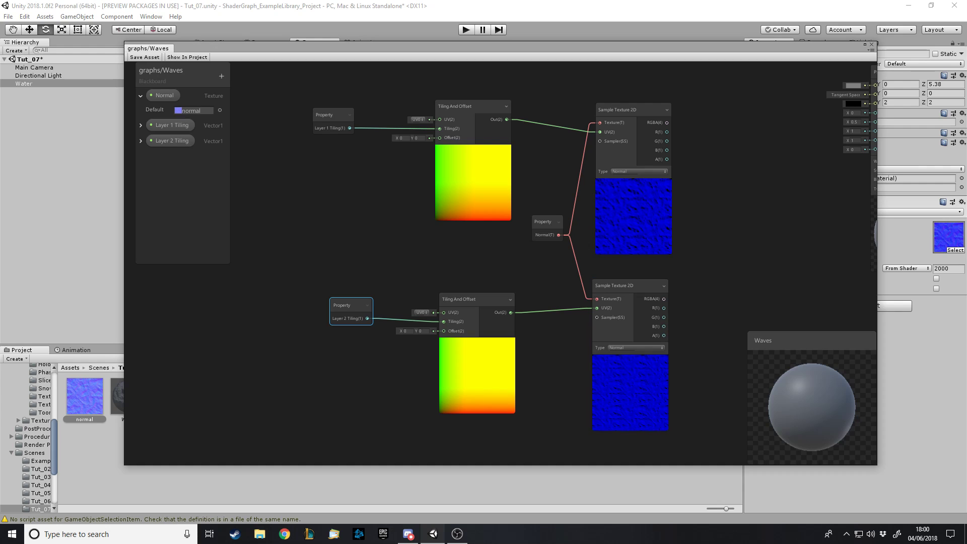
drag(346, 305, 342, 305)
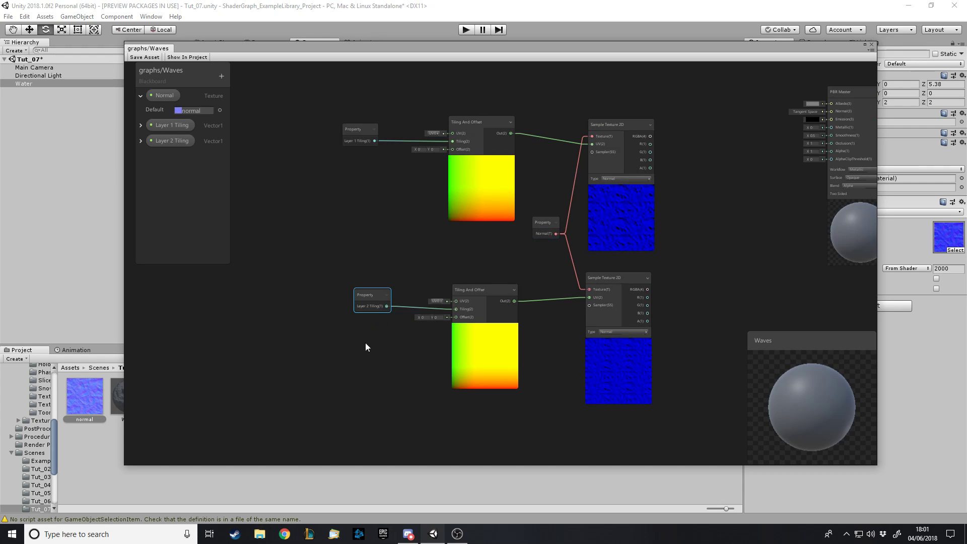
scroll(373, 322, up, 1)
scroll(550, 339, up, 1)
scroll(608, 398, down, 1)
scroll(608, 398, down, 1)
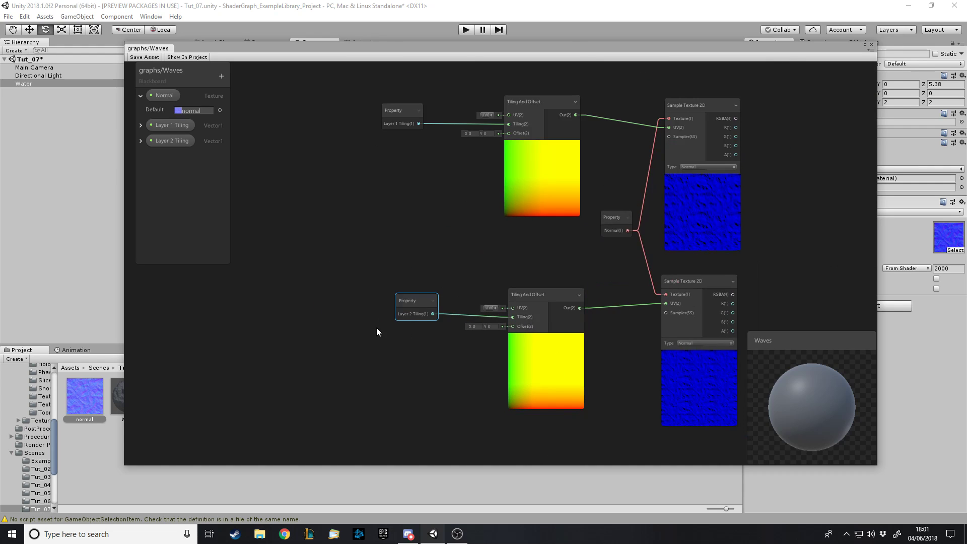
scroll(378, 328, up, 2)
Tidy the lower Tiling And Offset and Layer 2 Tiling nodes
click(605, 281)
scroll(612, 273, down, 1)
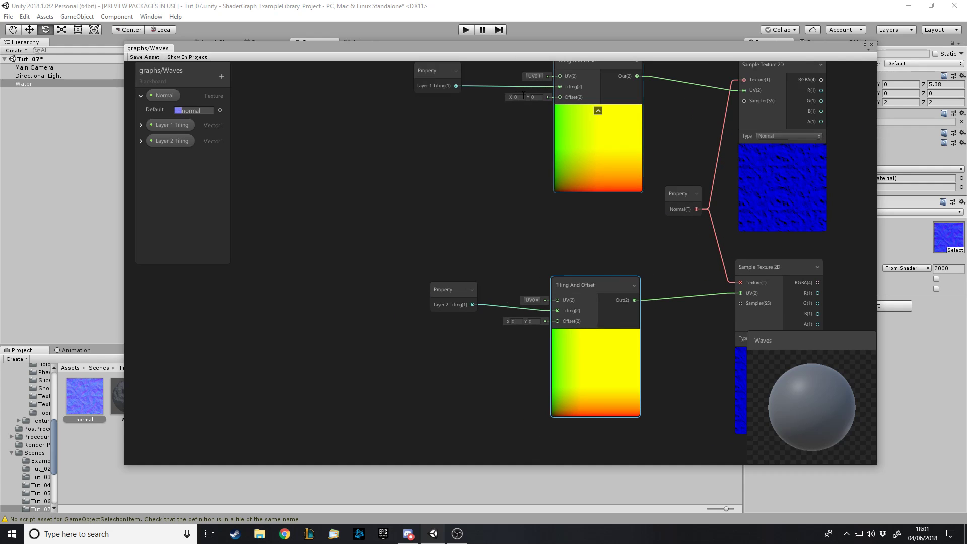
click(399, 203)
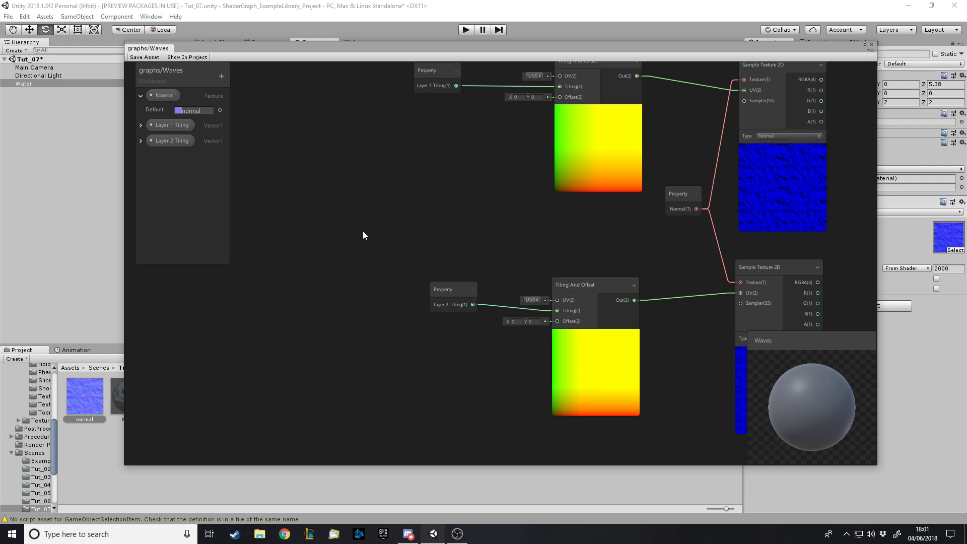
drag(455, 294, 440, 300)
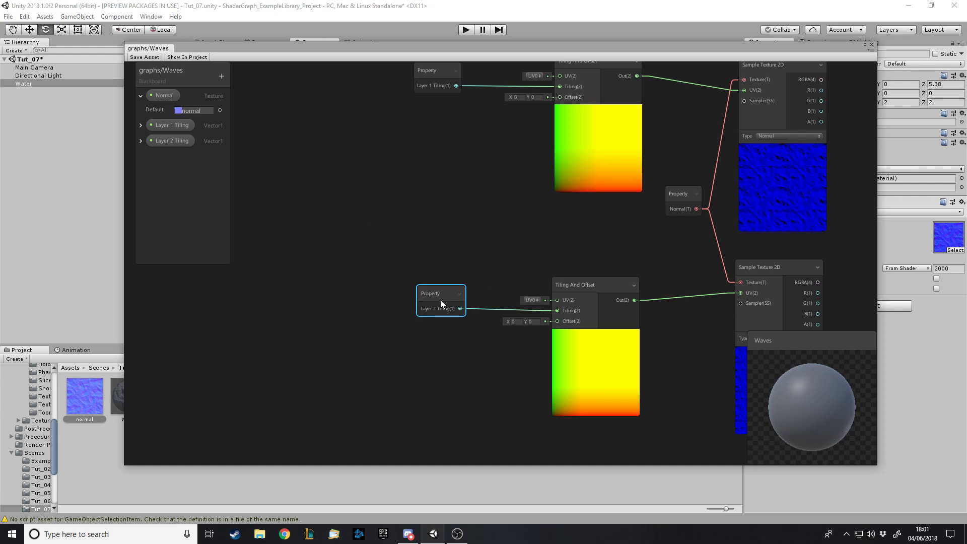
click(373, 227)
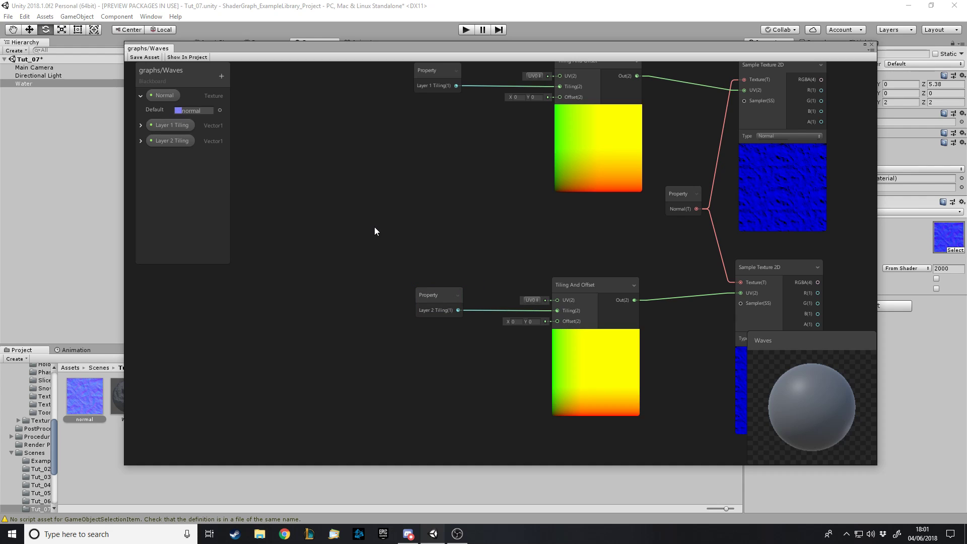
Add a Combine node and wire its RG output into both Tiling And Offset Offset inputs
key(space)
text(col)
key(Escape)
drag(445, 244, 560, 117)
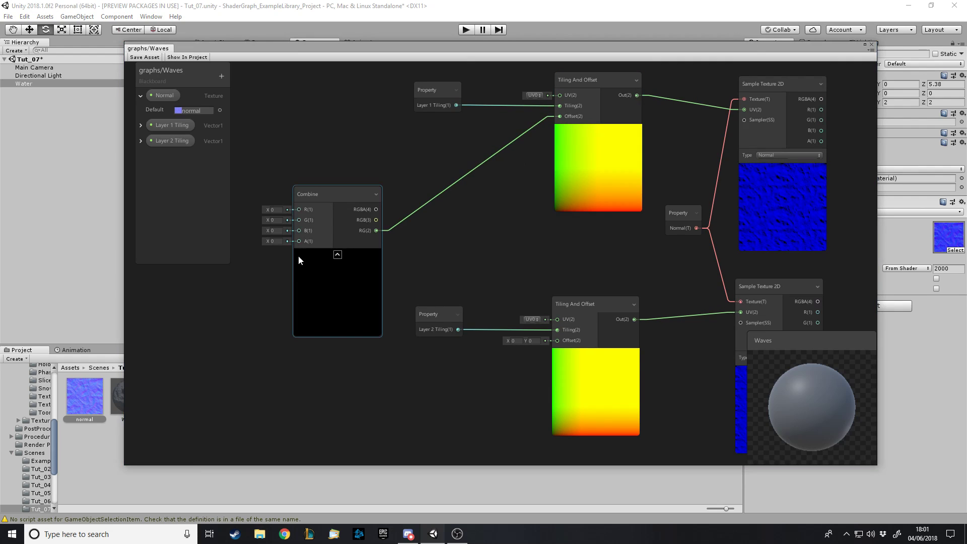
drag(376, 231, 554, 342)
drag(346, 199, 359, 211)
scroll(542, 219, down, 1)
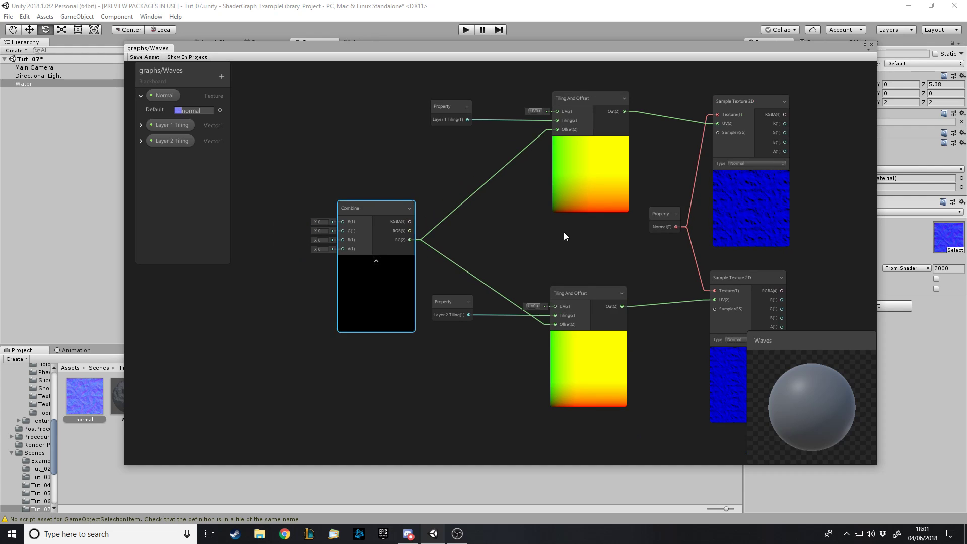
scroll(564, 232, down, 2)
scroll(267, 263, up, 3)
scroll(622, 185, down, 2)
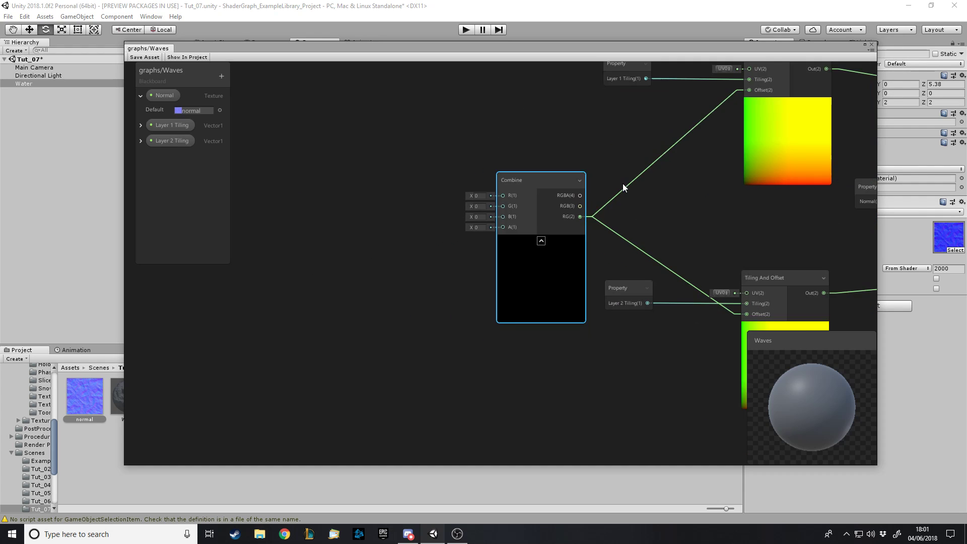
drag(552, 183, 557, 187)
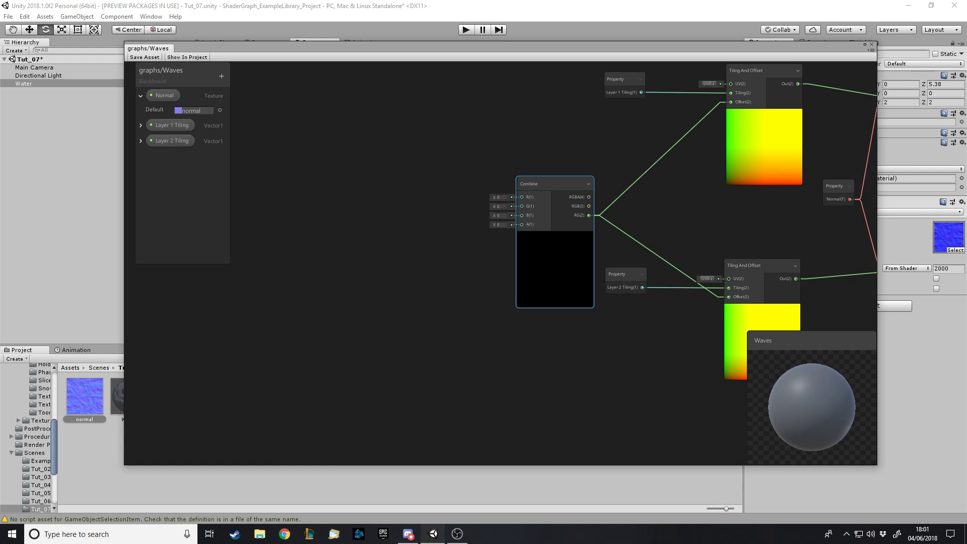
Add a Time node from the node search and position it near the Combine node
key(space)
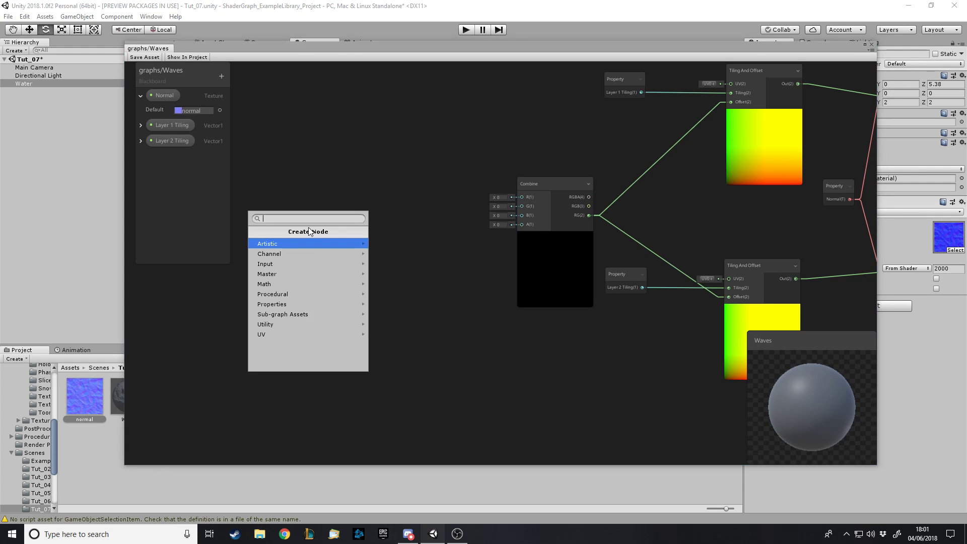
text(tiling)
key(Return)
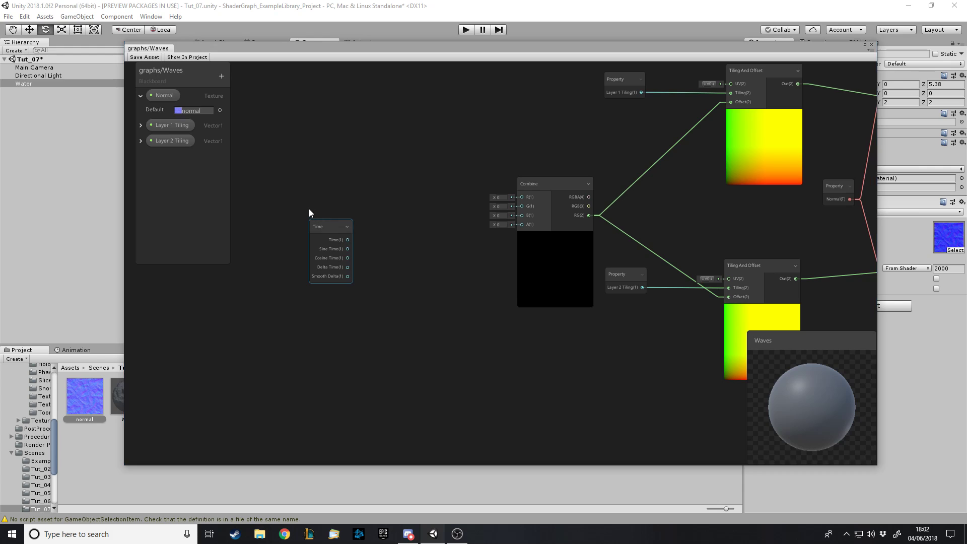
drag(312, 224, 522, 197)
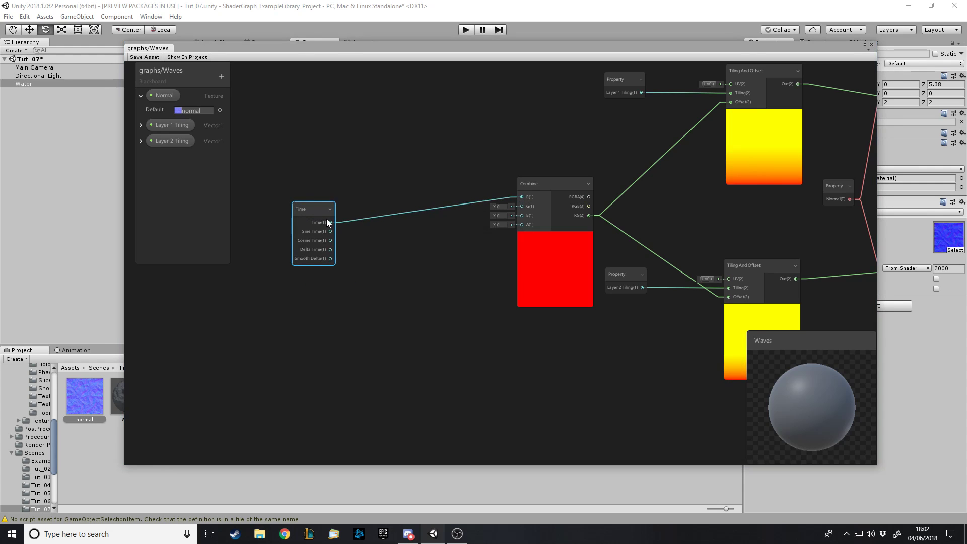
drag(313, 210, 522, 206)
drag(359, 173, 311, 169)
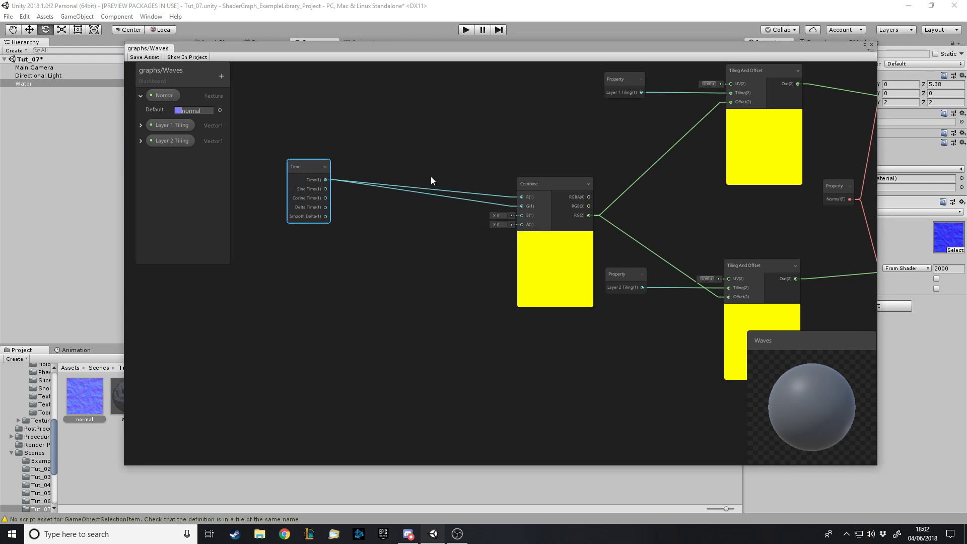
Remove the Time node's test connections to Combine R and G and move it further left
click(503, 207)
key(Delete)
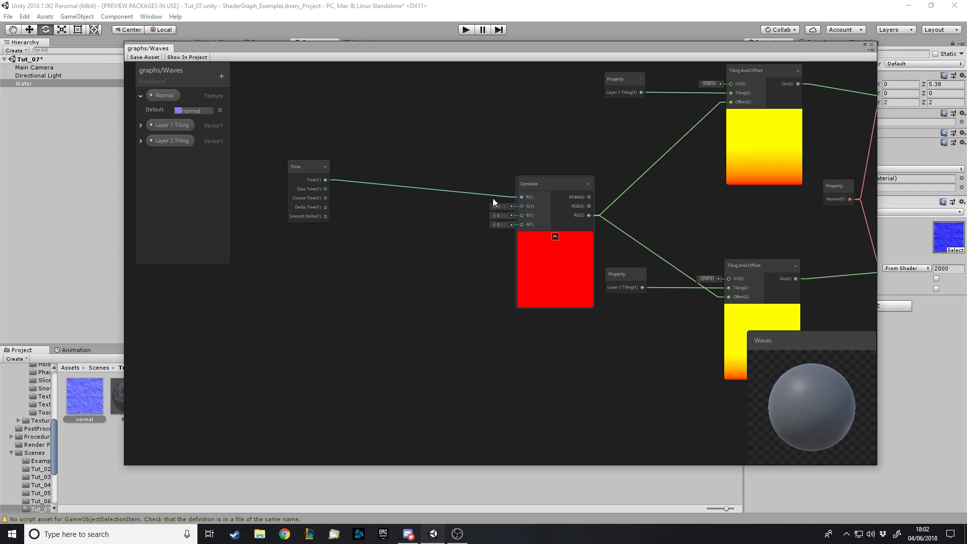
key(Delete)
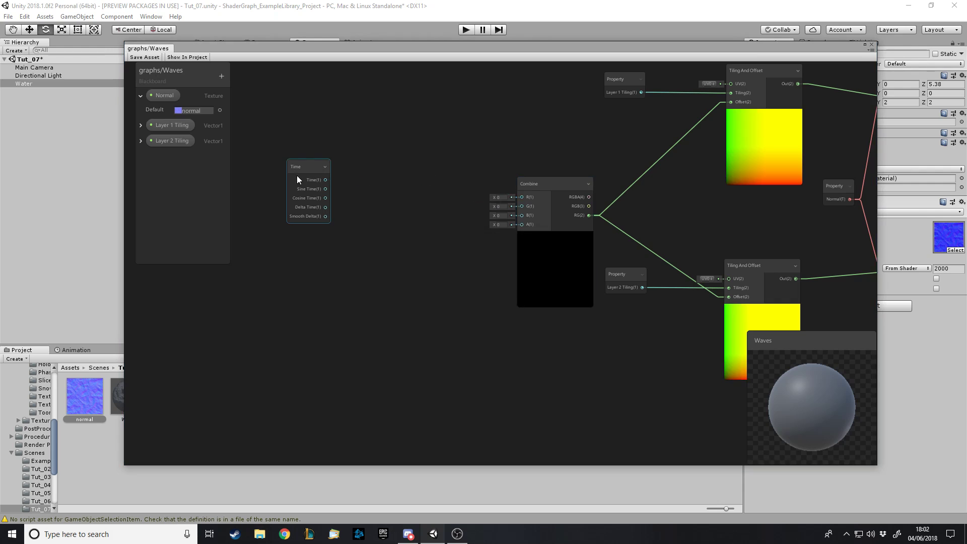
drag(301, 175, 259, 170)
scroll(475, 155, down, 1)
scroll(294, 194, up, 2)
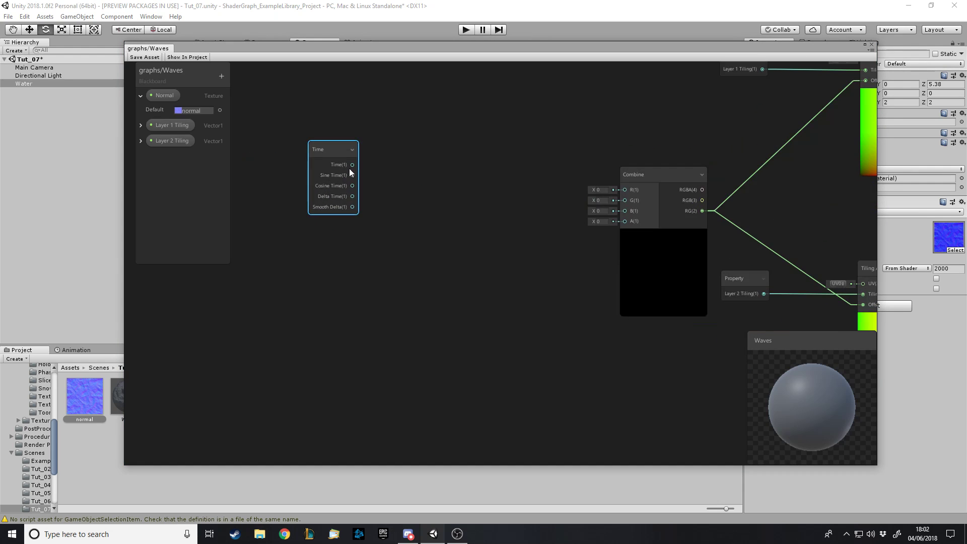
drag(322, 149, 283, 142)
click(464, 281)
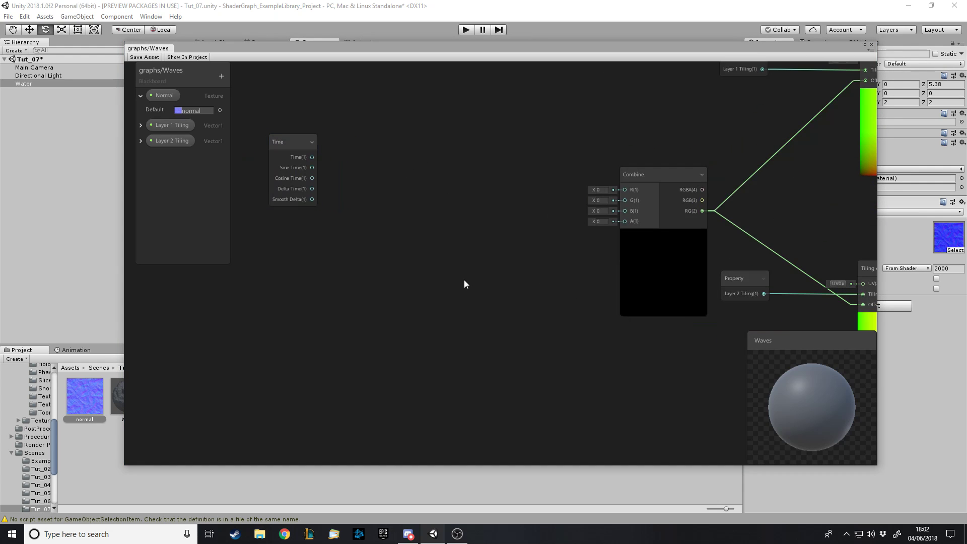
Add a Vector1 blackboard property named Wave Speed X
click(142, 96)
click(221, 76)
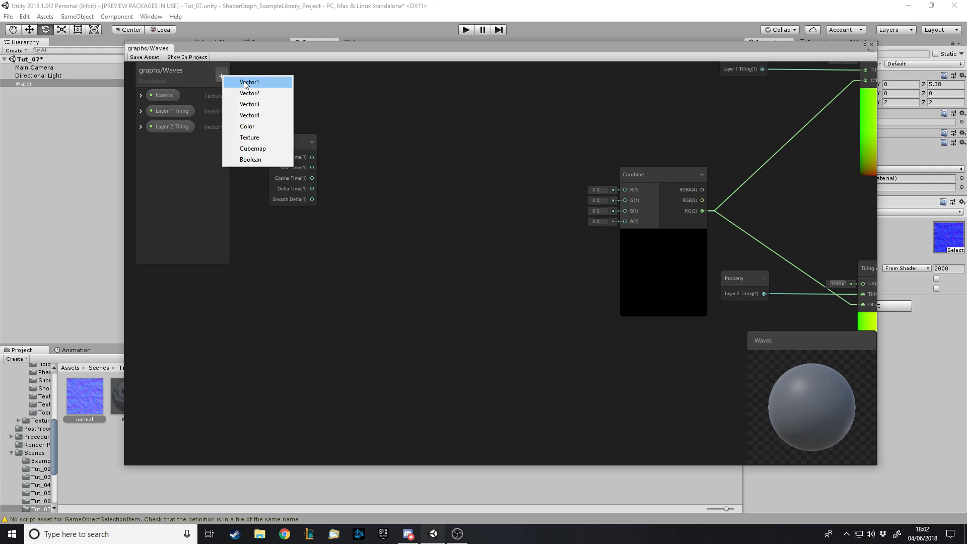
click(249, 82)
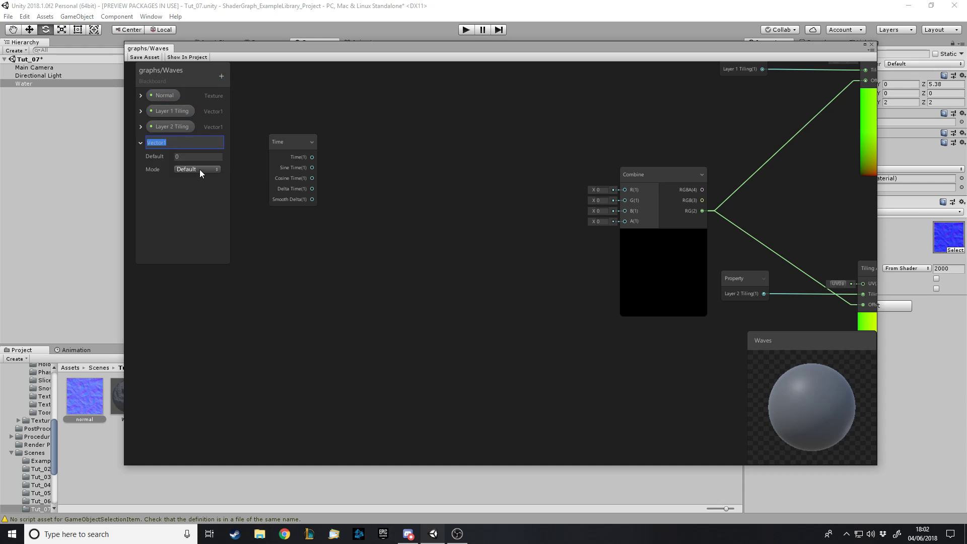
text(Wave Soeed X)
key(Return)
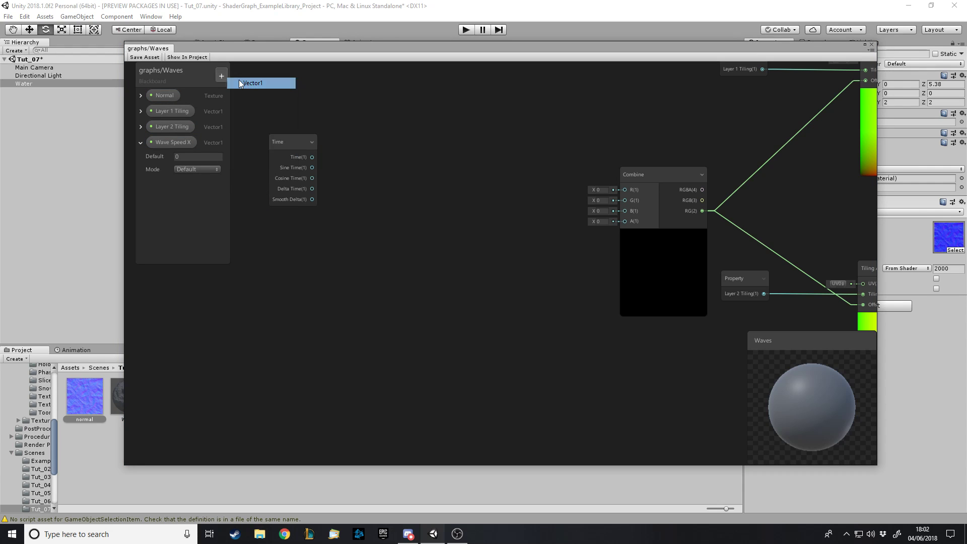
Add a second Vector1 property named Wave Speed Y and clear Wave Speed X's default value
click(223, 76)
click(238, 82)
text(Wave Spee)
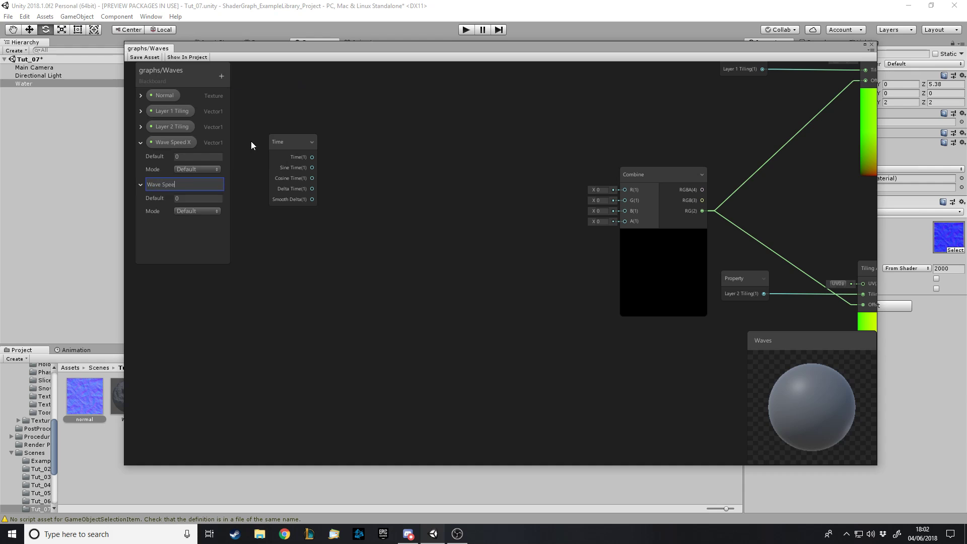
text(d Y)
key(Return)
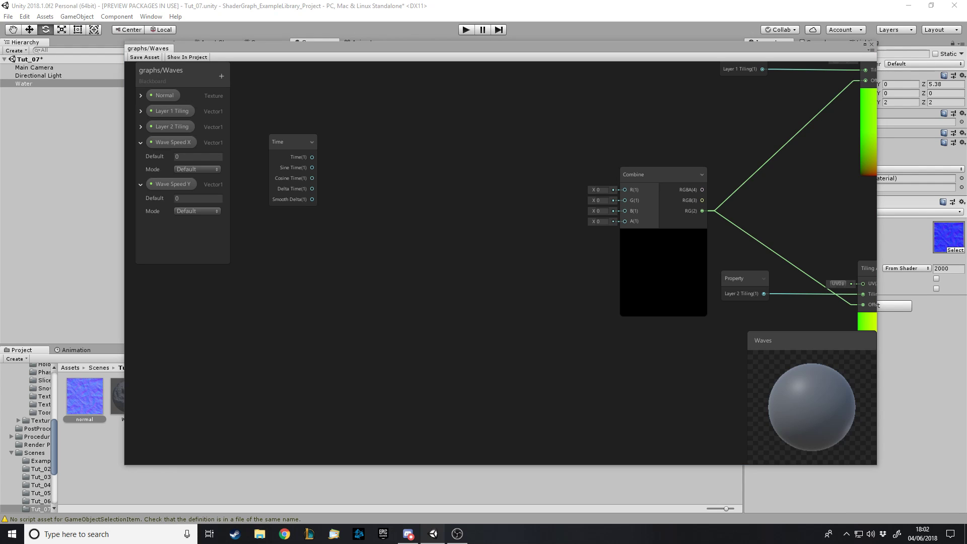
click(200, 156)
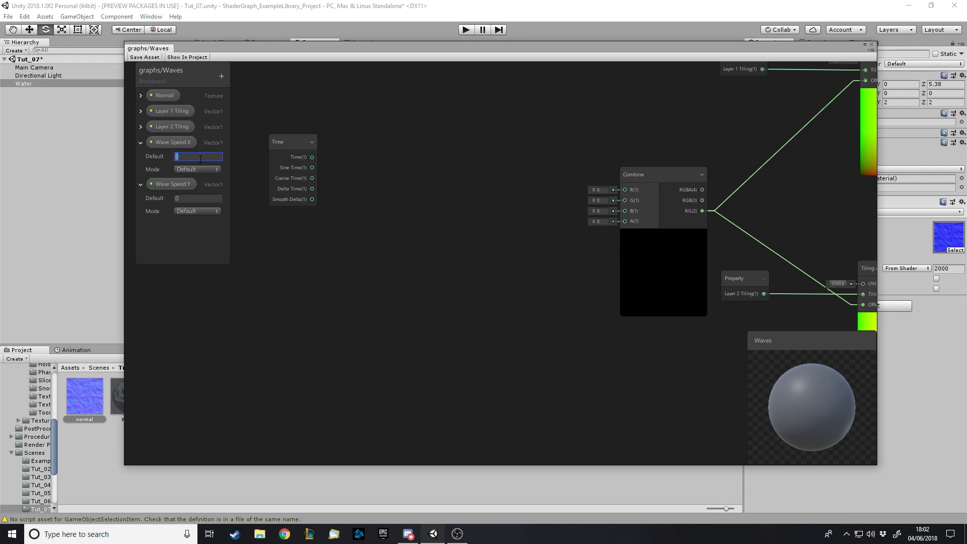
key(BackSpace)
key(BackSpace)
Set Wave Speed Y's default to 0.05 and place both wave speed properties as graph nodes
click(202, 198)
text(0.05)
click(323, 237)
drag(174, 143, 425, 230)
drag(174, 185, 386, 347)
click(446, 232)
drag(445, 231, 384, 119)
Create a Multiply node combining Wave Speed X with Time
key(space)
text(mul)
key(Return)
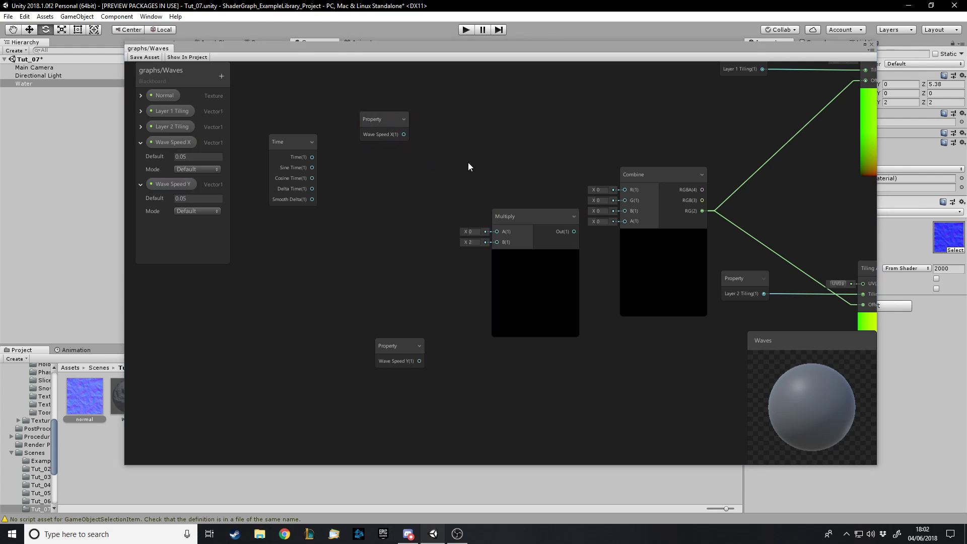
drag(495, 196, 424, 147)
drag(387, 119, 369, 87)
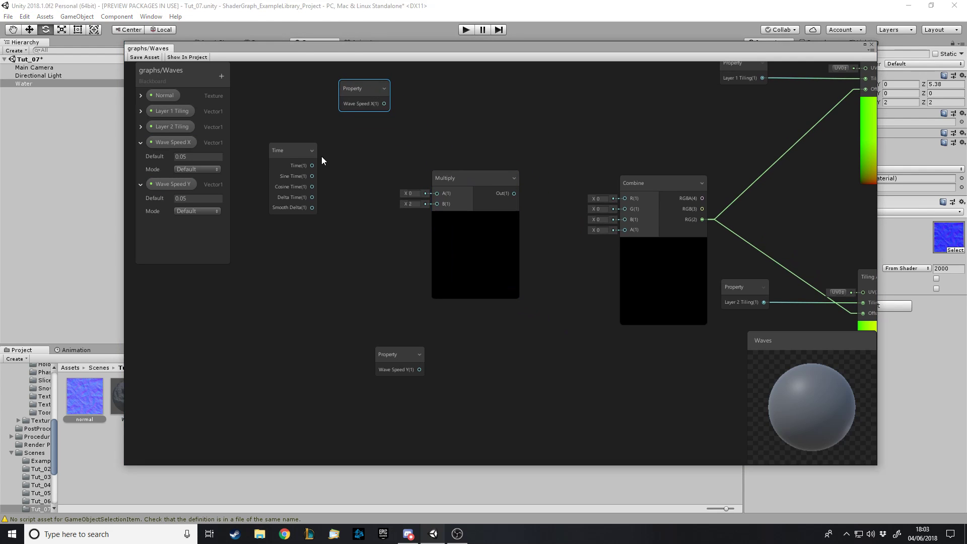
drag(312, 166, 437, 204)
drag(385, 103, 466, 112)
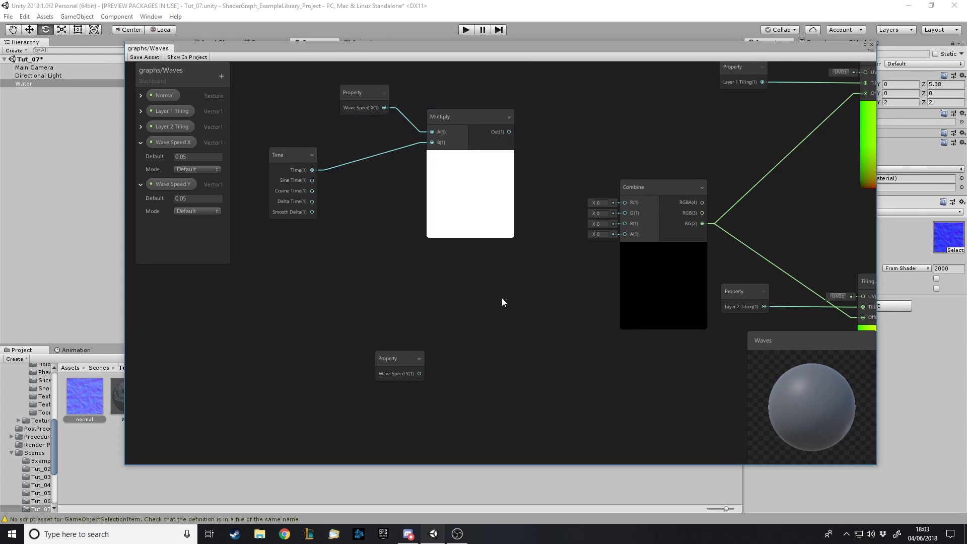
Create a second Multiply node combining Wave Speed Y with Time
key(space)
text(mul)
key(Return)
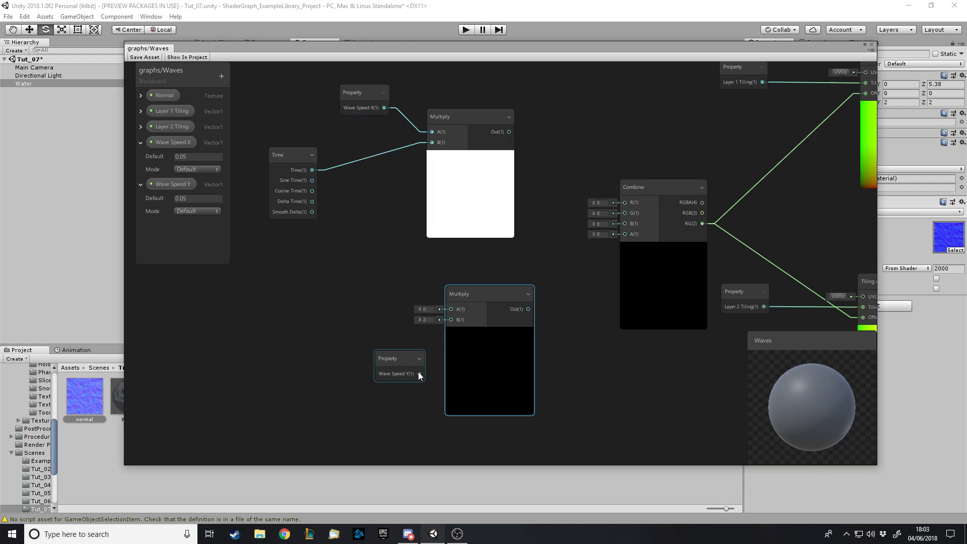
drag(419, 374, 337, 344)
drag(312, 170, 451, 309)
drag(320, 345, 300, 339)
drag(483, 302, 445, 299)
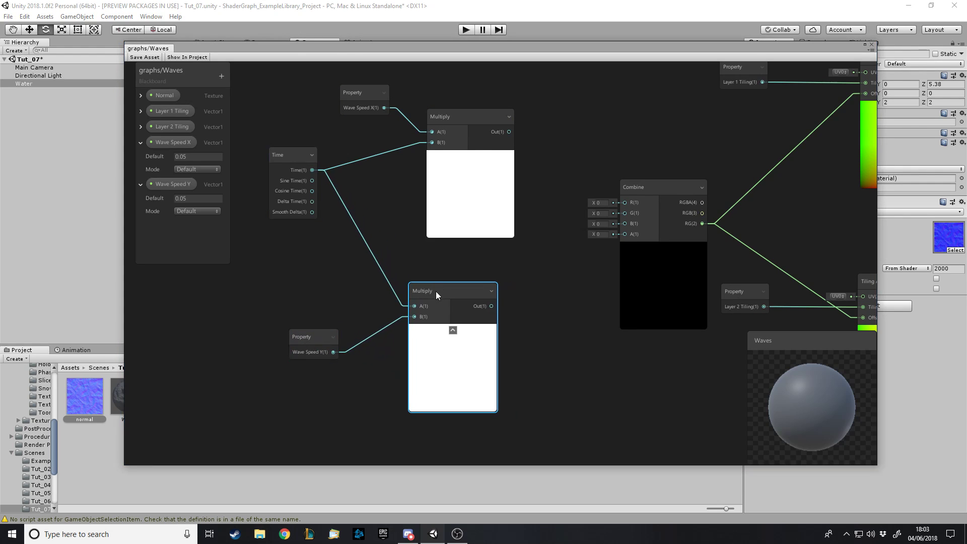
Tidy the node layout and wire the upper and lower Multiply outputs into Combine R and G
drag(454, 124, 433, 143)
click(362, 100)
drag(361, 98, 323, 98)
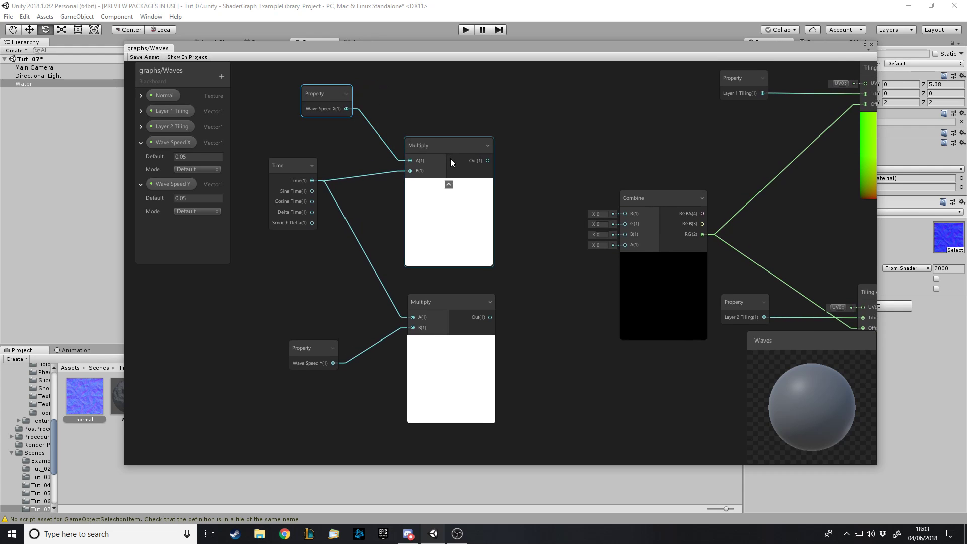
drag(451, 158, 456, 156)
drag(349, 102, 318, 126)
drag(317, 376, 309, 348)
drag(301, 183, 304, 203)
click(552, 269)
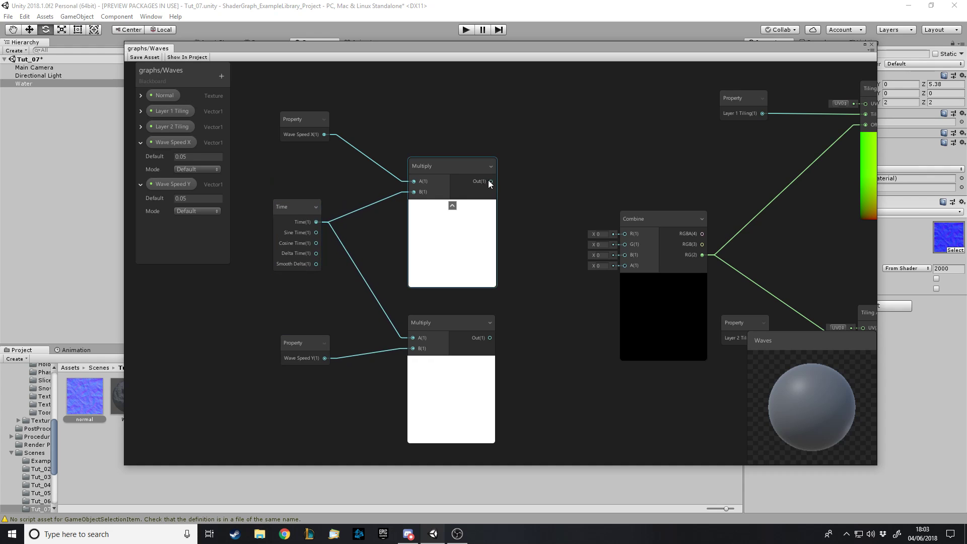
drag(491, 181, 625, 233)
drag(489, 337, 625, 244)
Retype Wave Speed Y's default value as 0.05
scroll(403, 259, down, 4)
scroll(369, 258, down, 3)
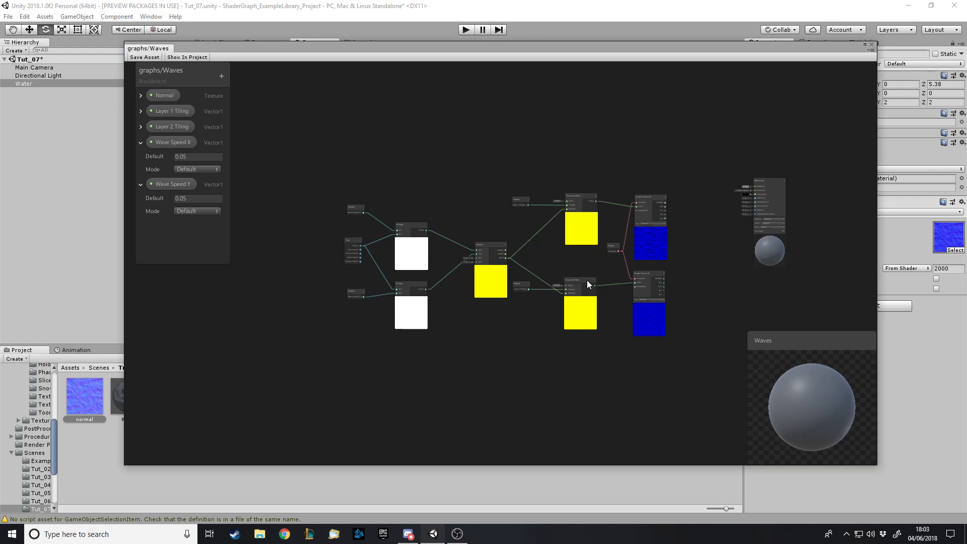
scroll(448, 282, up, 4)
scroll(851, 280, up, 4)
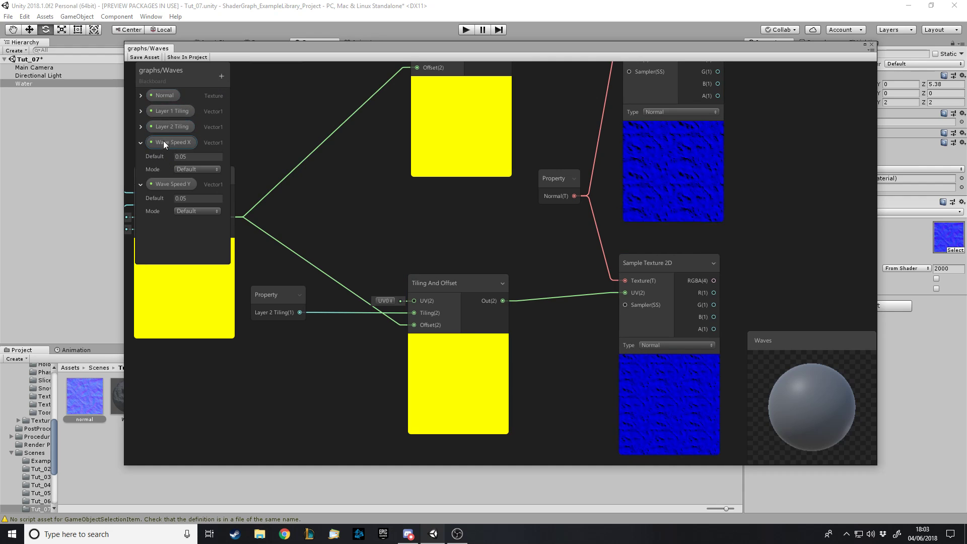
click(199, 198)
click(198, 198)
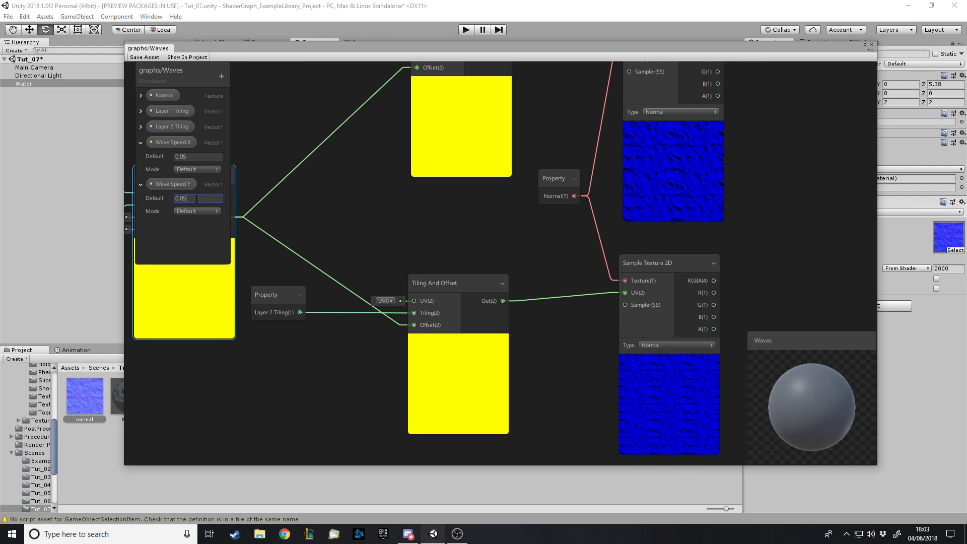
key(BackSpace)
key(BackSpace)
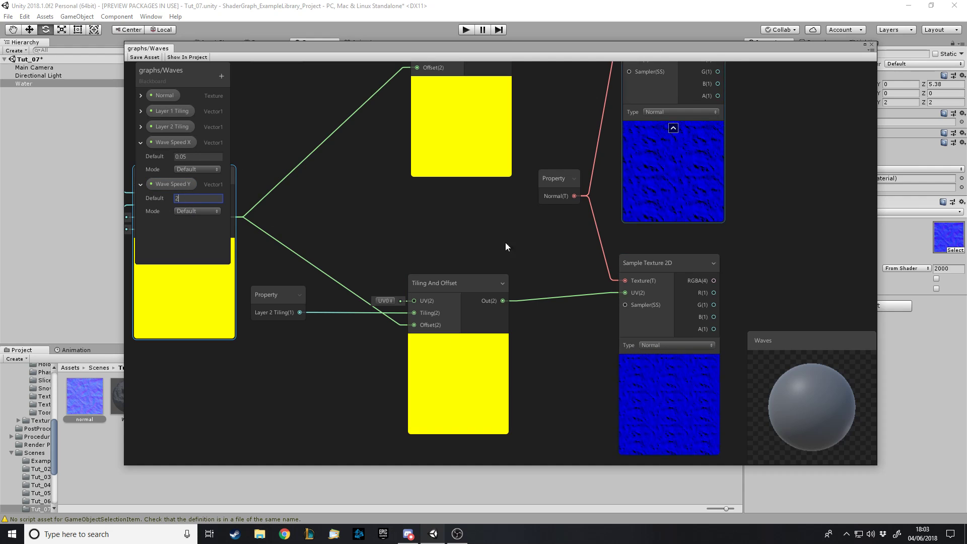
text(0.5)
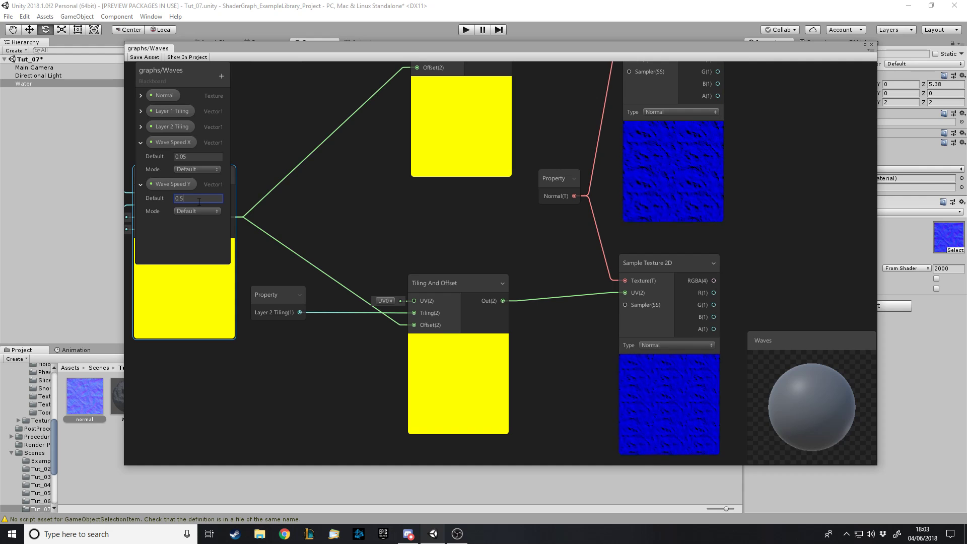
key(BackSpace)
text(05)
Collapse the Wave Speed X and Wave Speed Y entries in the blackboard
scroll(446, 288, down, 3)
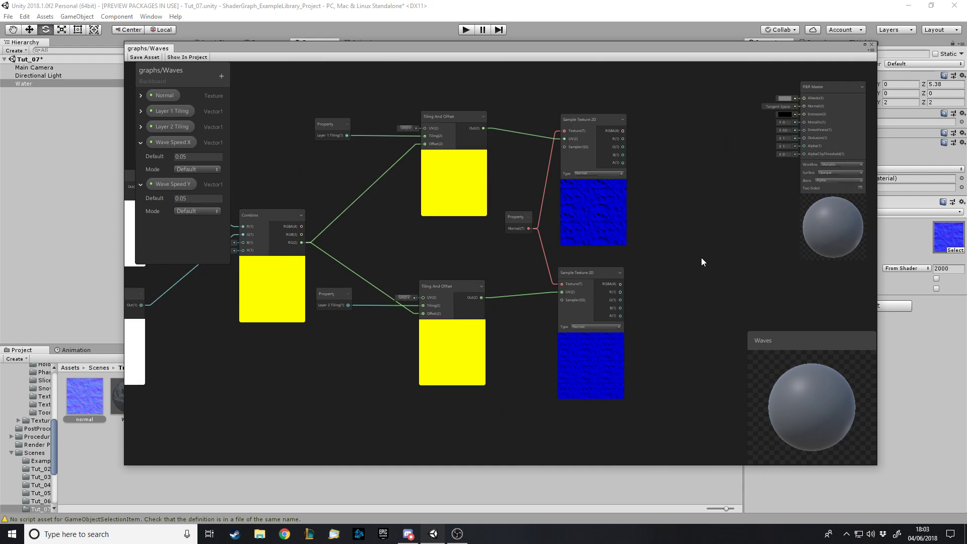
scroll(712, 284, down, 3)
click(141, 144)
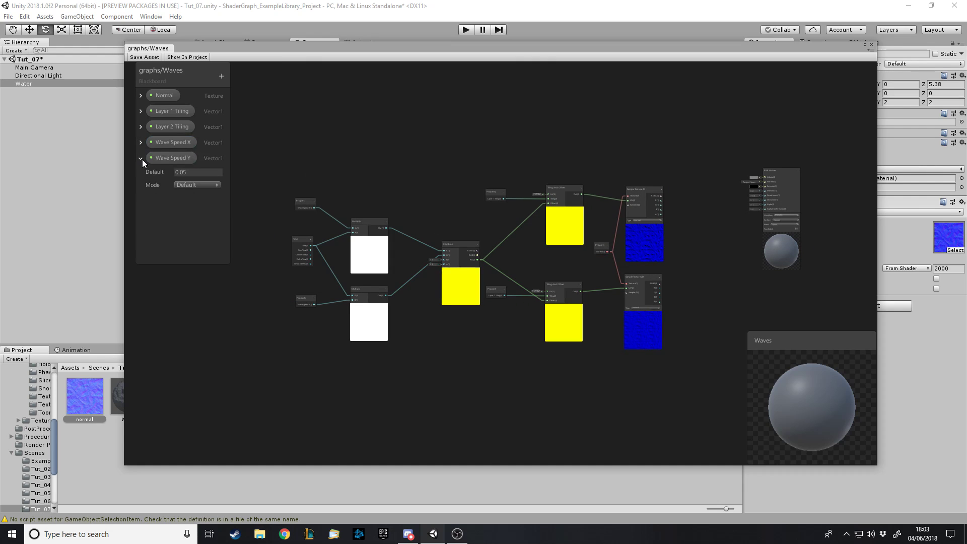
click(141, 159)
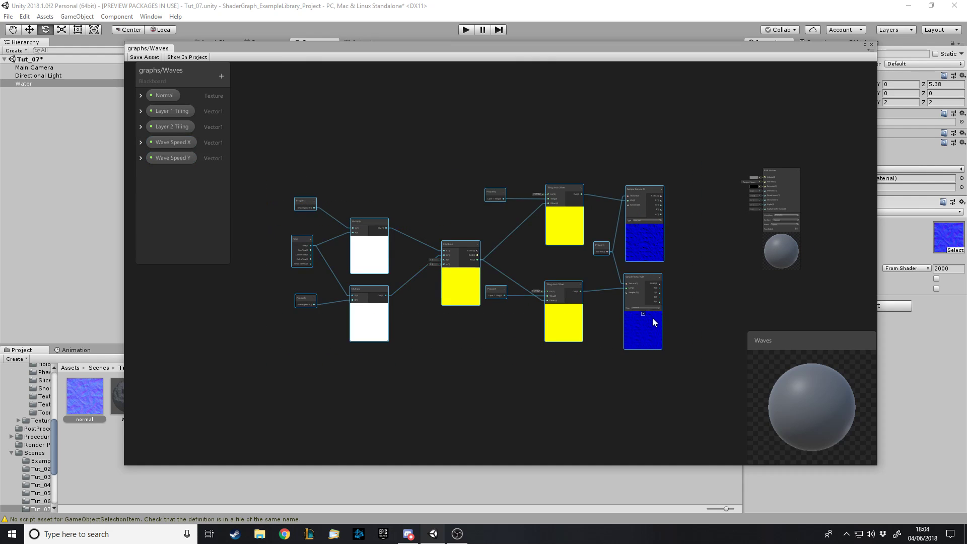
scroll(619, 328, up, 1)
scroll(732, 330, up, 3)
scroll(732, 330, down, 3)
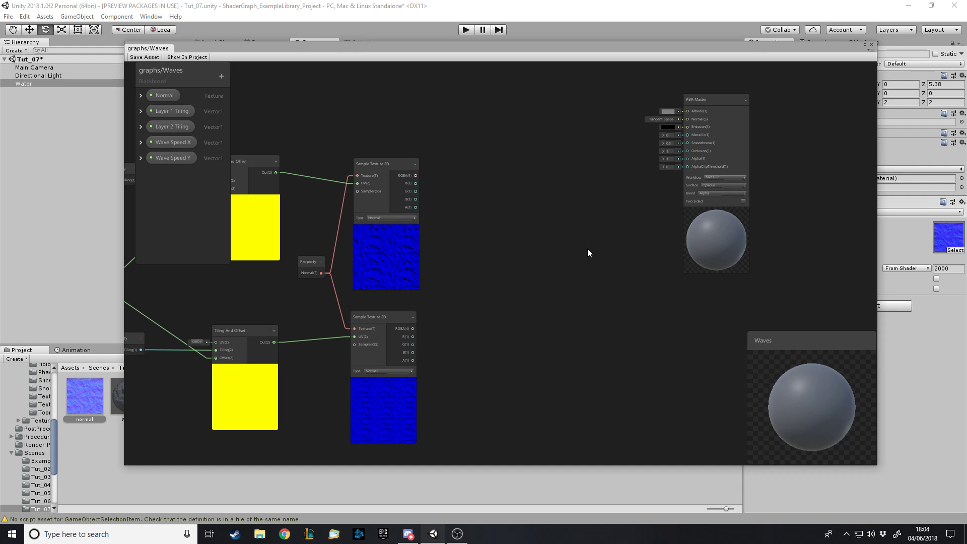
Add a Lerp node blending both sampled normal maps and feed it into PBR Master Normal
key(space)
text(lerp)
key(Return)
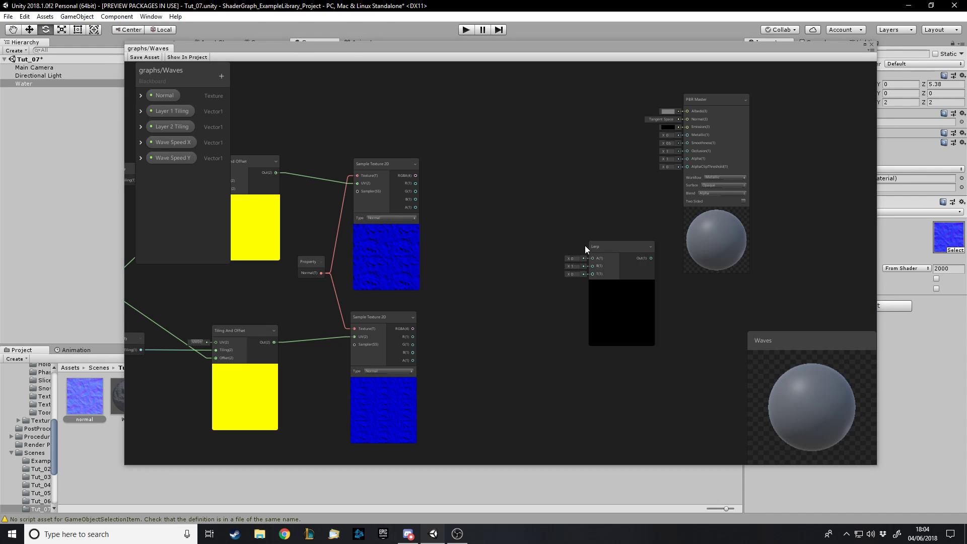
drag(589, 245, 529, 262)
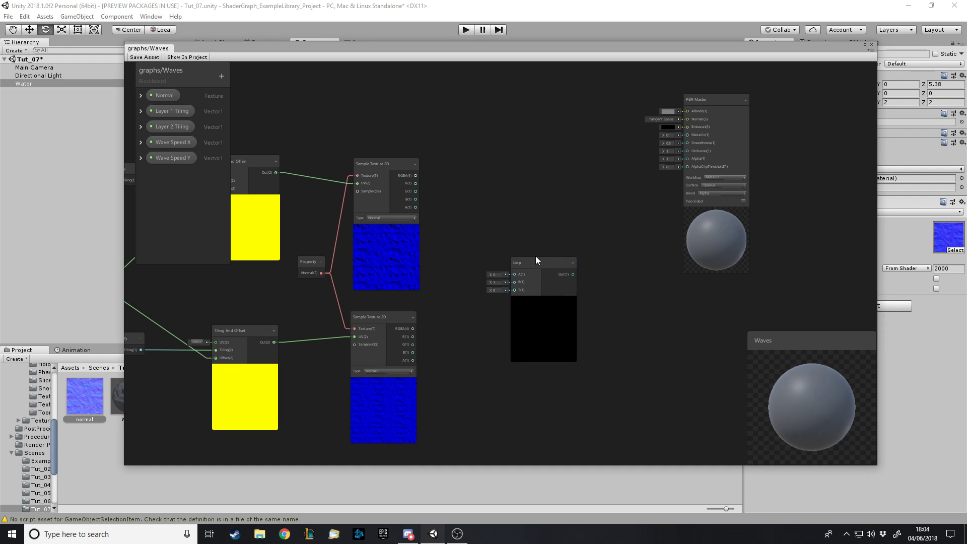
drag(537, 260, 549, 261)
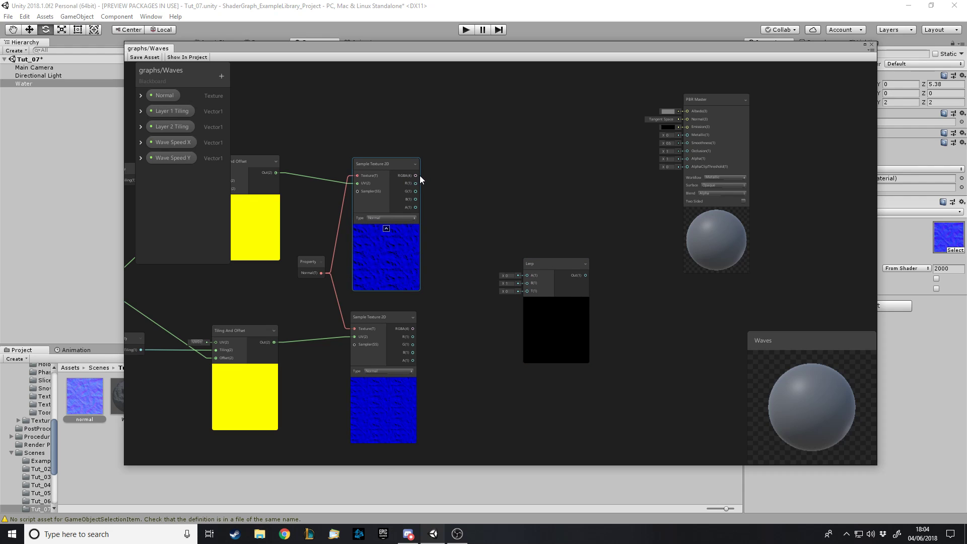
drag(416, 176, 527, 275)
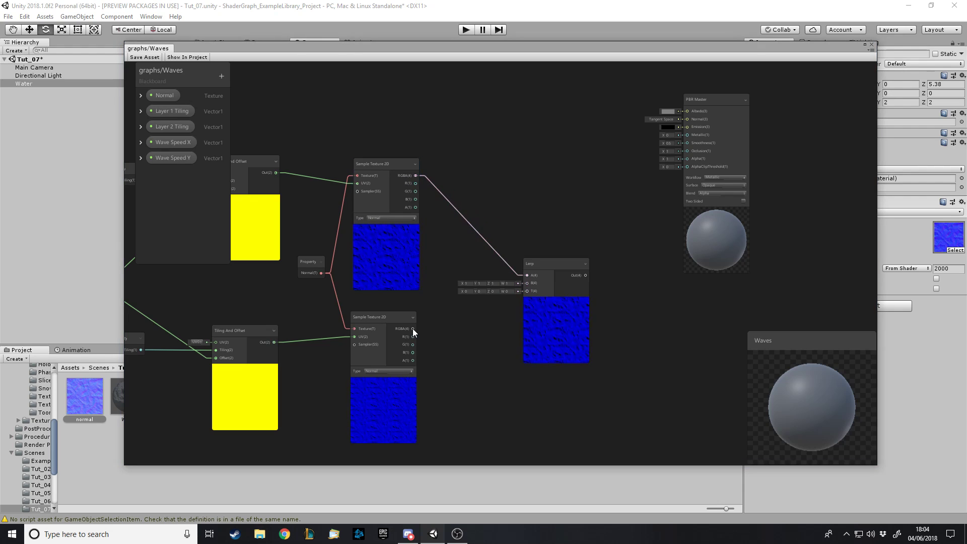
drag(413, 328, 526, 282)
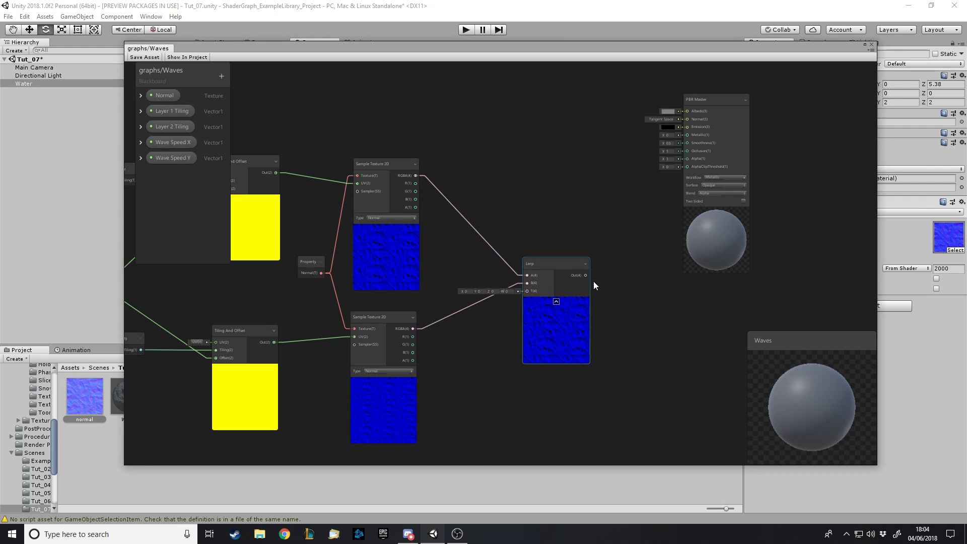
drag(586, 275, 688, 119)
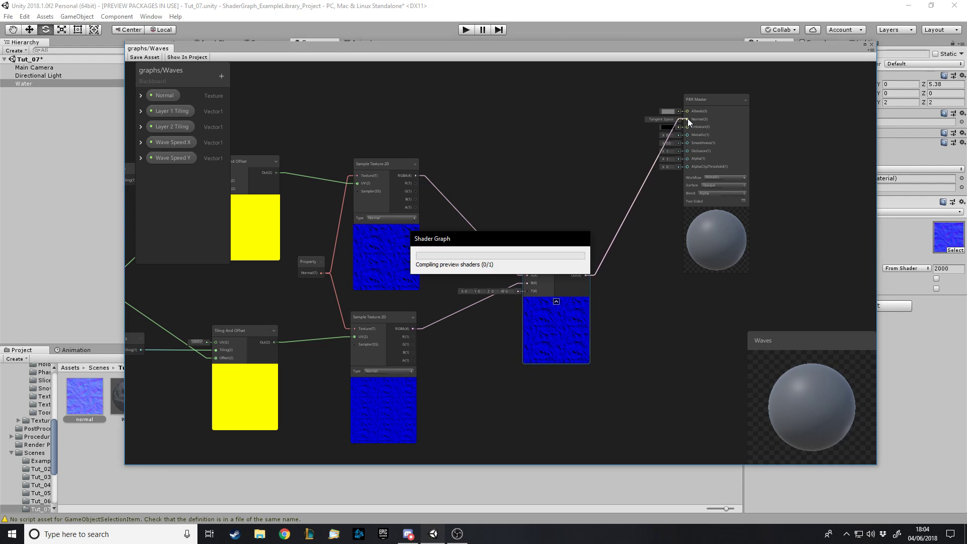
Save the Waves shader graph and check the rippling water plane
click(146, 56)
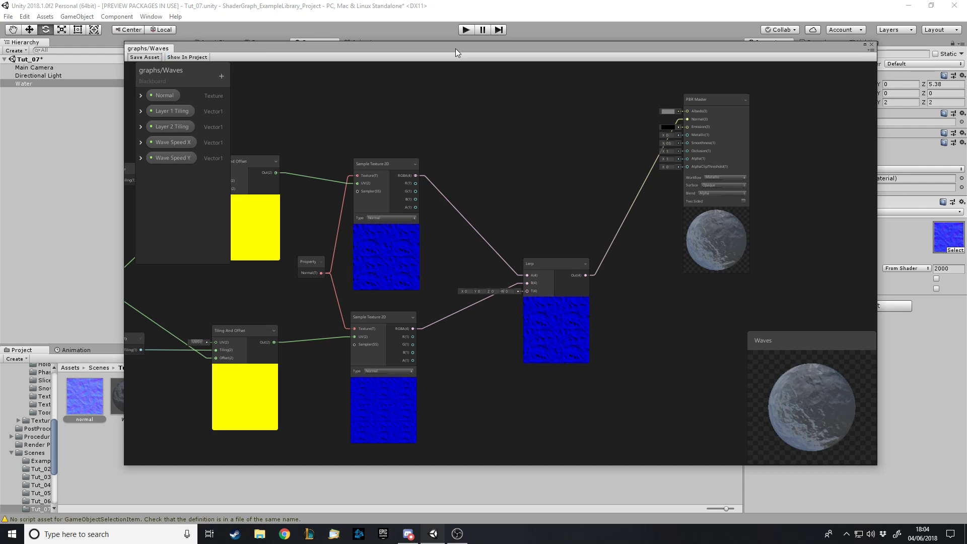
drag(455, 48, 410, 395)
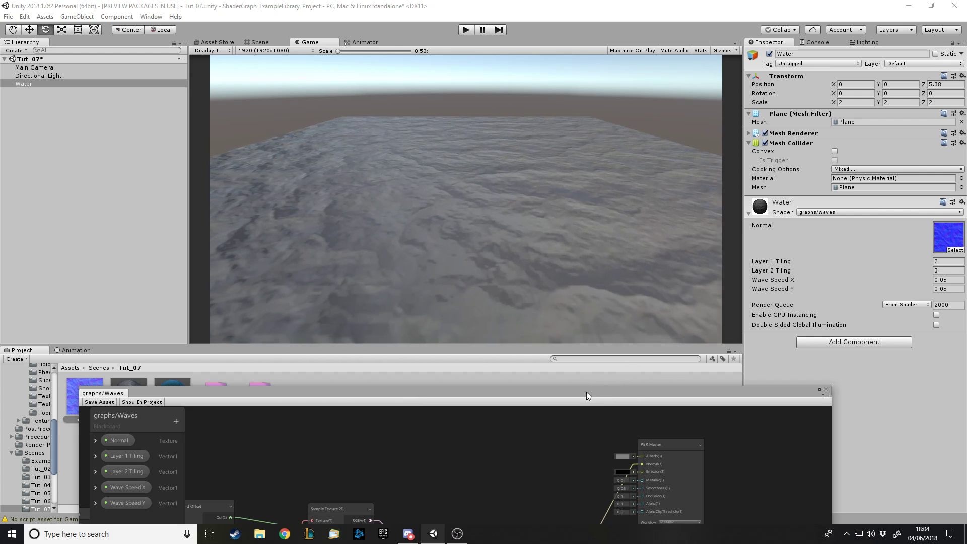
drag(586, 392, 637, 41)
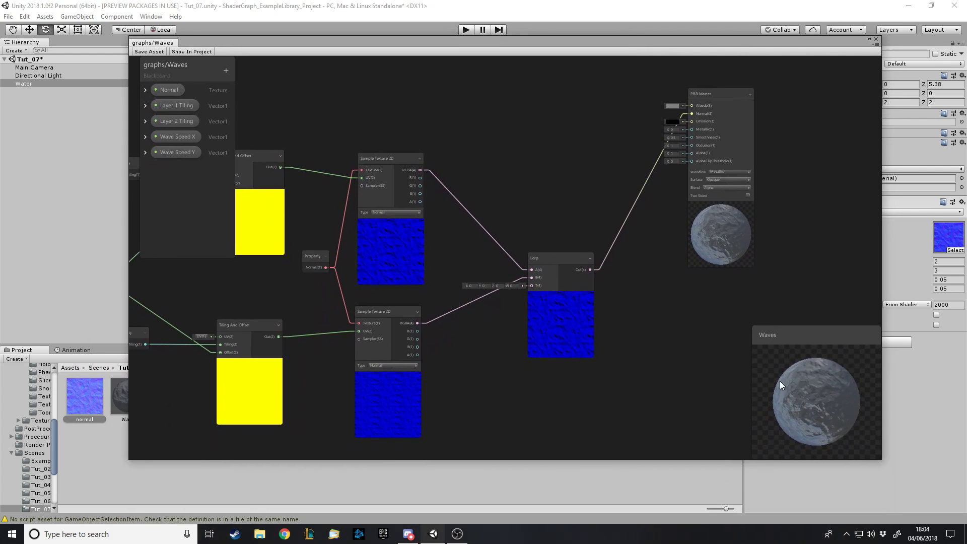
Add a new Vector1 property named '% of Main Normal'
click(226, 70)
click(263, 83)
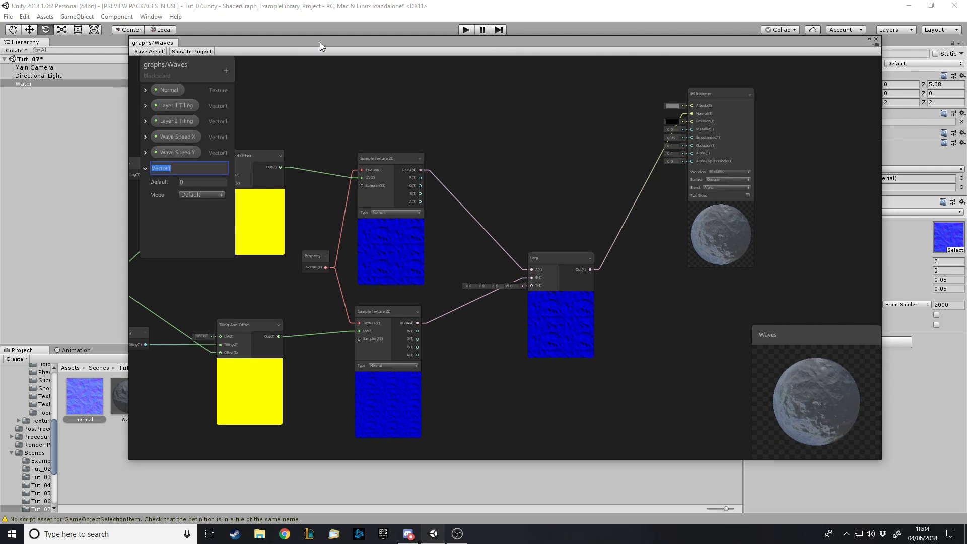
drag(319, 42, 334, 86)
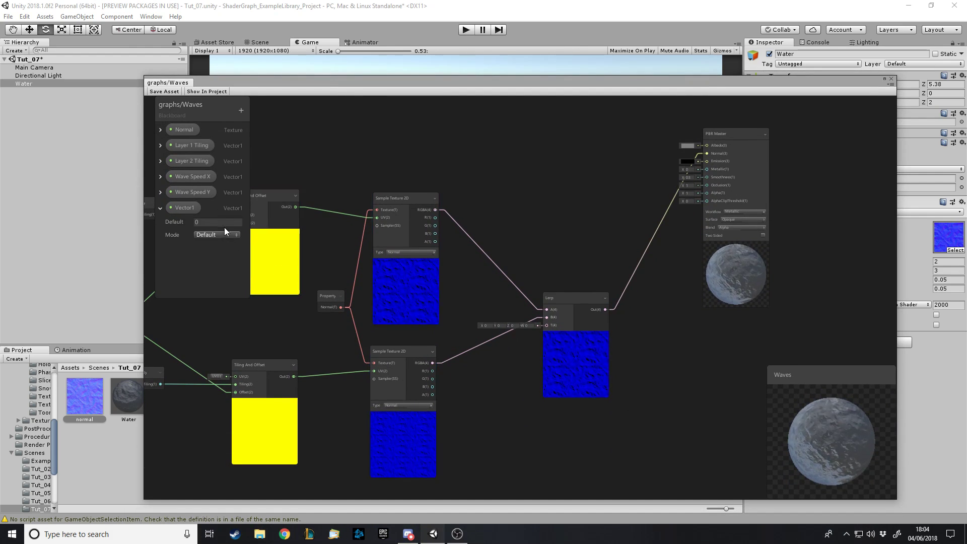
double_click(194, 208)
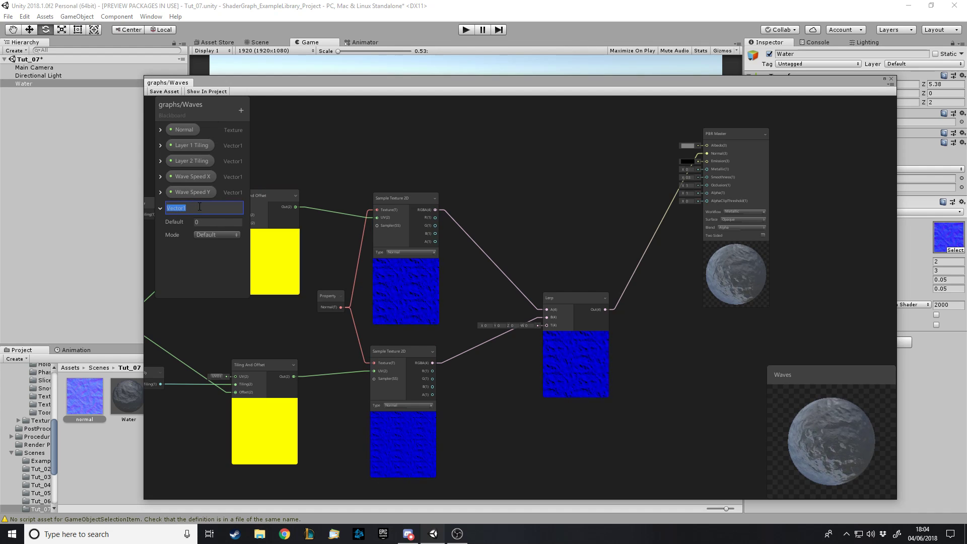
text(% of Main)
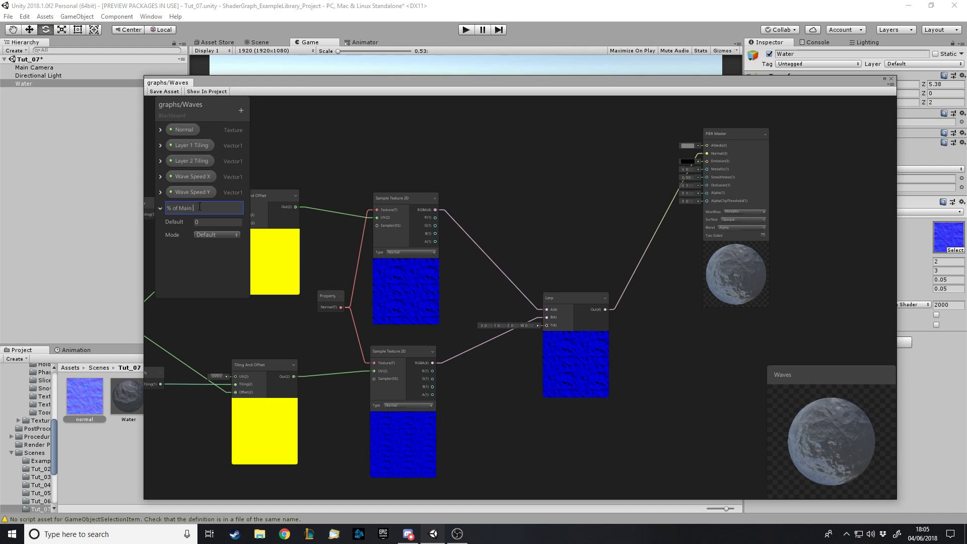
text(mal)
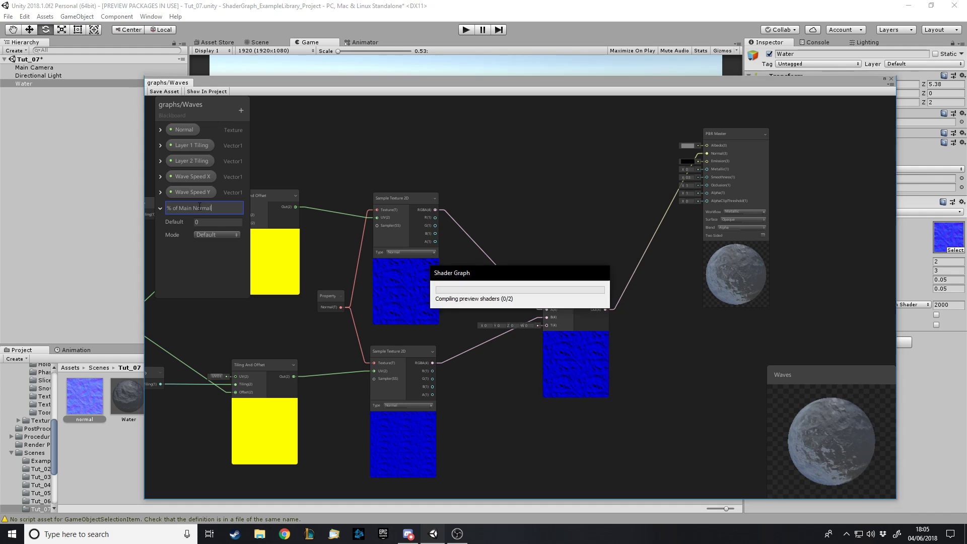
key(Return)
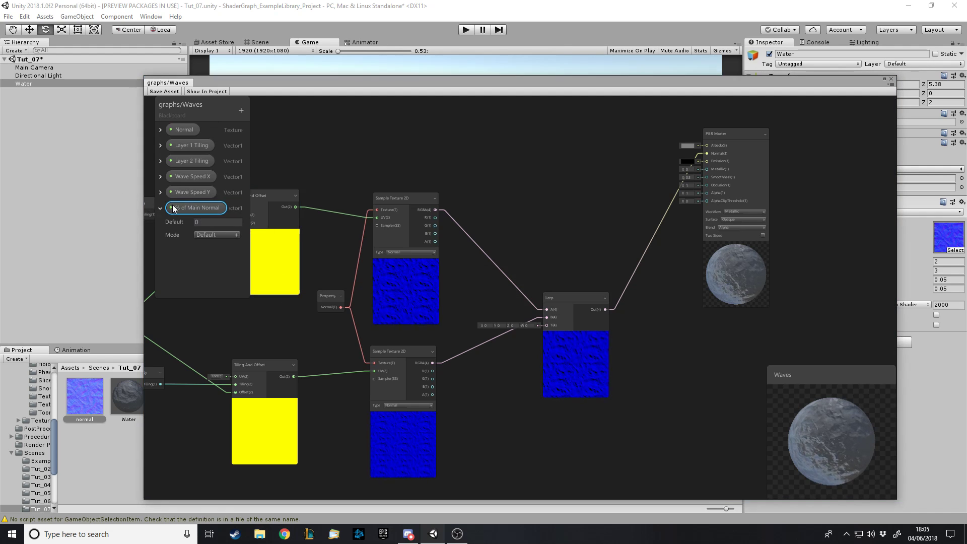
Set the % of Main Normal property's mode to Slider ranging 0 to 1
click(208, 220)
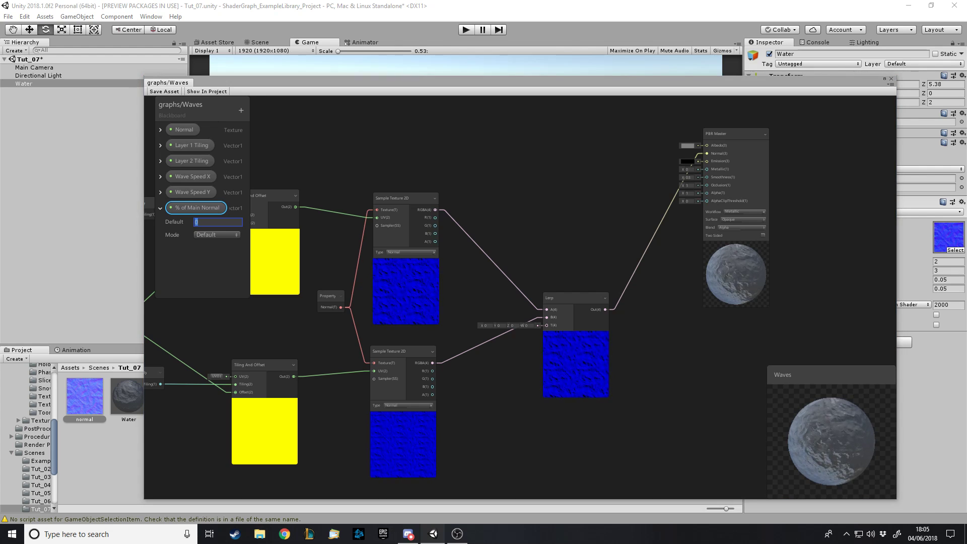
click(216, 234)
click(231, 267)
click(219, 234)
click(212, 255)
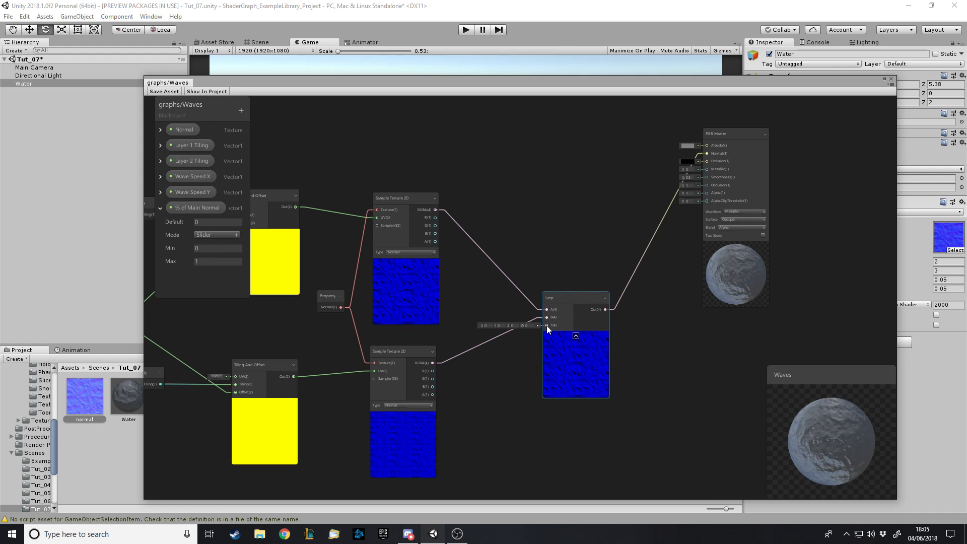
scroll(545, 225, down, 3)
scroll(534, 368, up, 3)
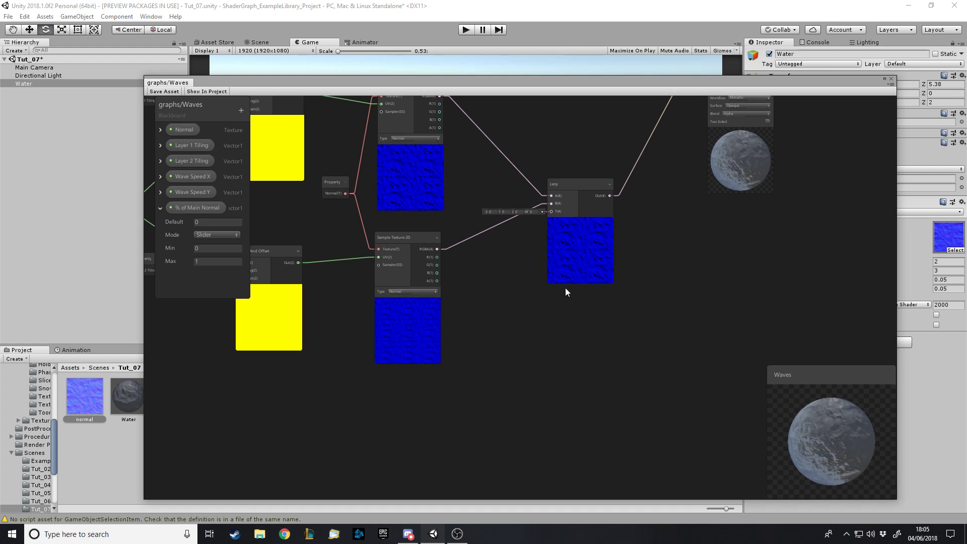
Connect % of Main Normal to the Lerp node's T input and save the graph
click(160, 208)
drag(196, 207, 368, 406)
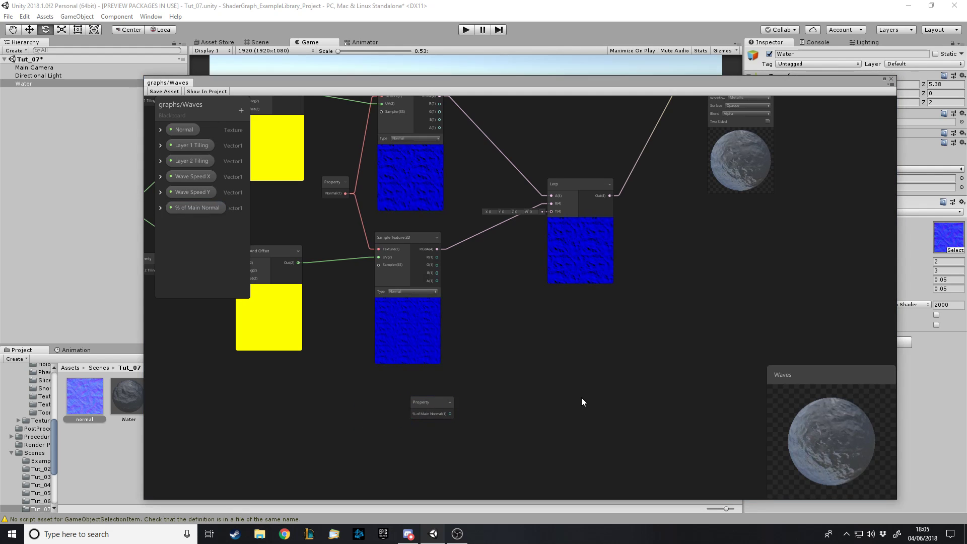
key(space)
text(lerp)
key(Return)
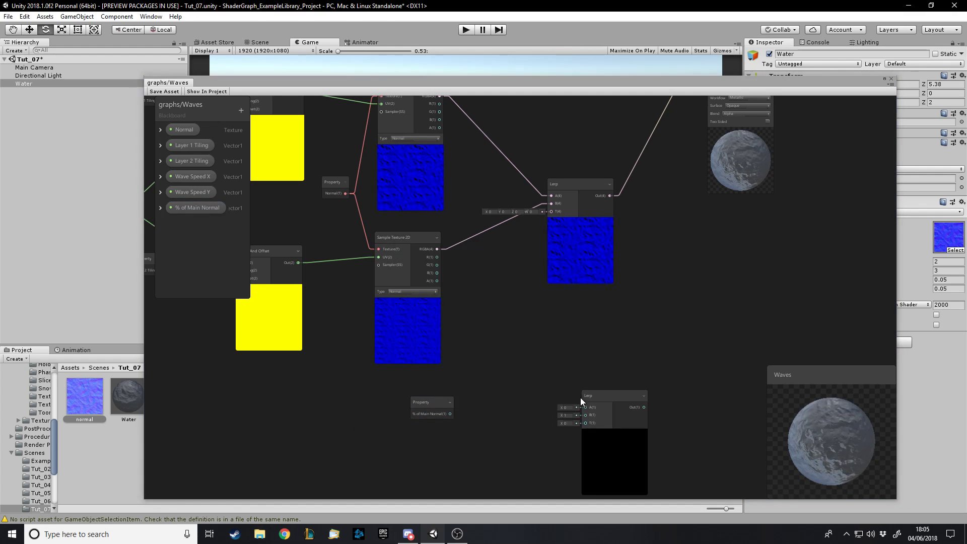
drag(423, 406, 395, 396)
drag(606, 399, 539, 370)
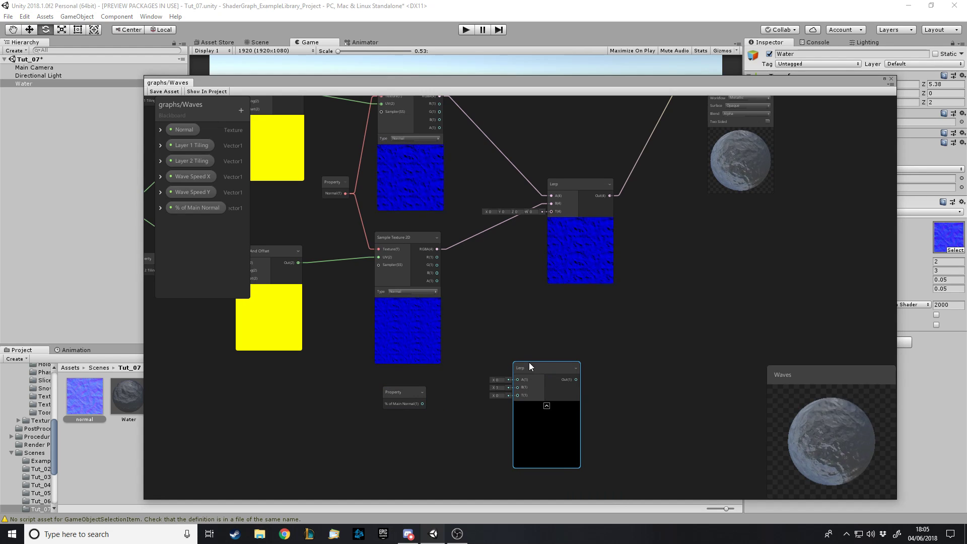
key(Delete)
drag(423, 403, 552, 214)
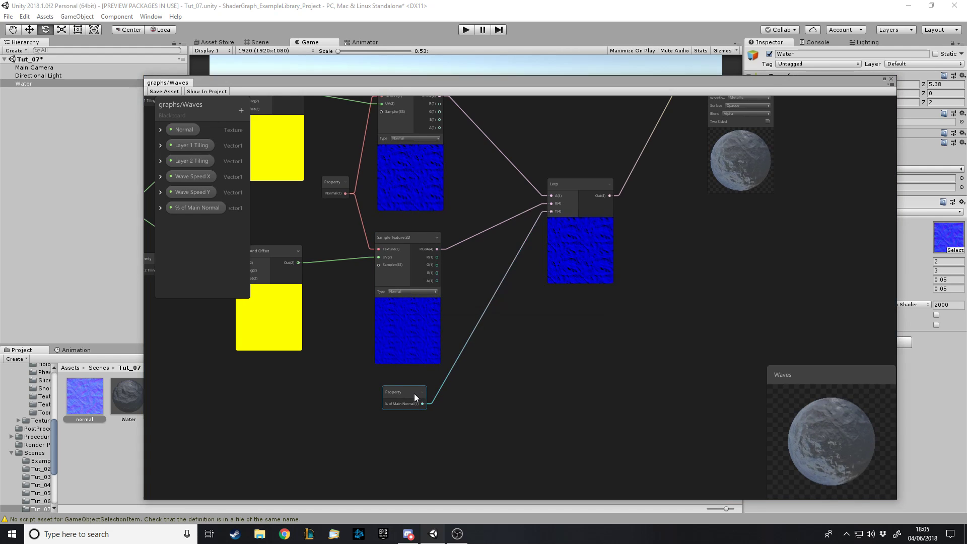
drag(418, 391, 501, 383)
click(164, 91)
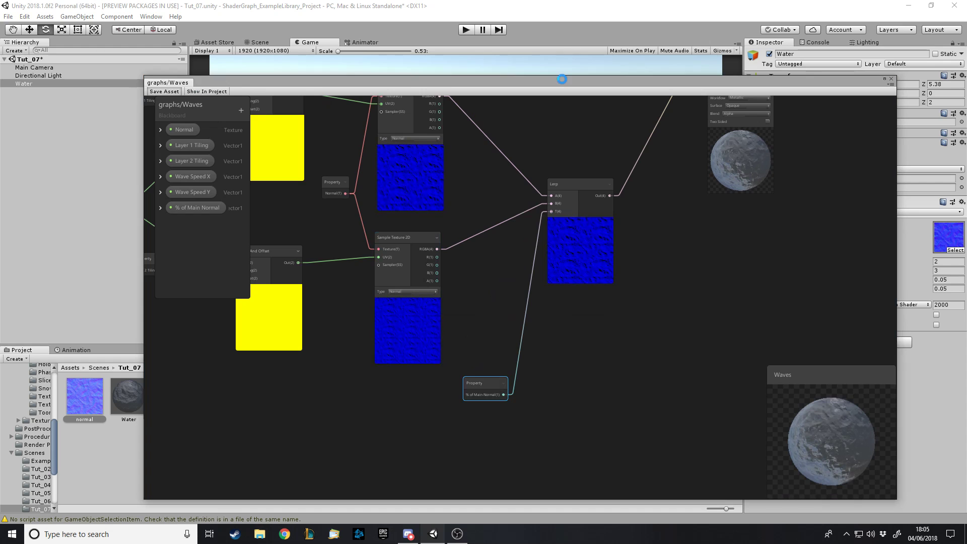
Set the Water material's % of Main Normal slider to 0.408
drag(562, 82, 502, 424)
drag(841, 300, 899, 297)
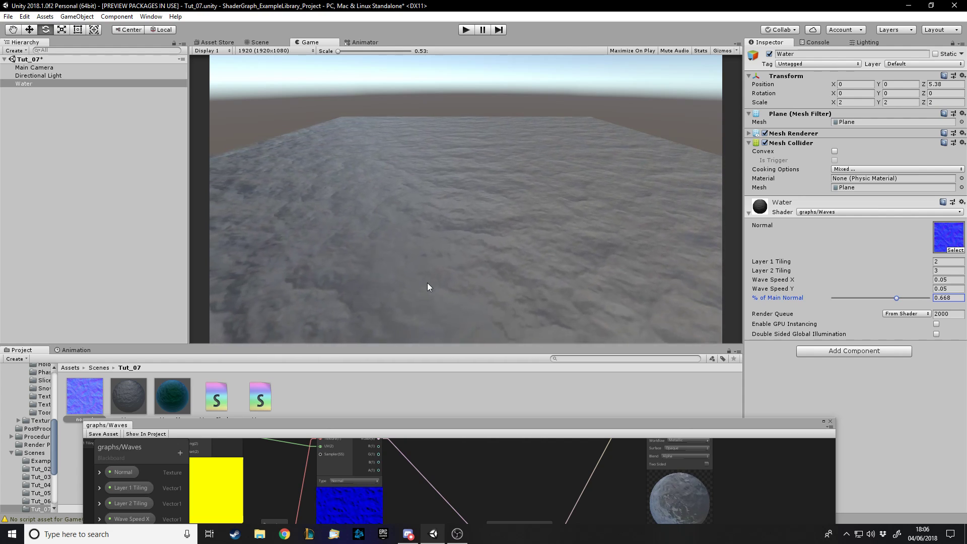
drag(896, 298, 863, 298)
drag(617, 427, 668, 83)
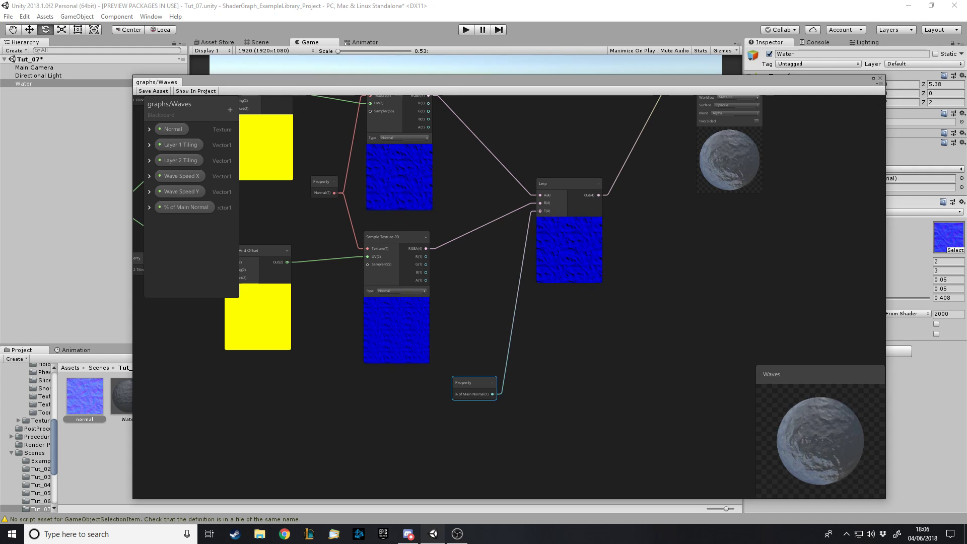
Add a Color property named 'Main Colour' to the blackboard
click(469, 309)
scroll(471, 346, down, 3)
scroll(450, 233, up, 3)
scroll(503, 323, down, 1)
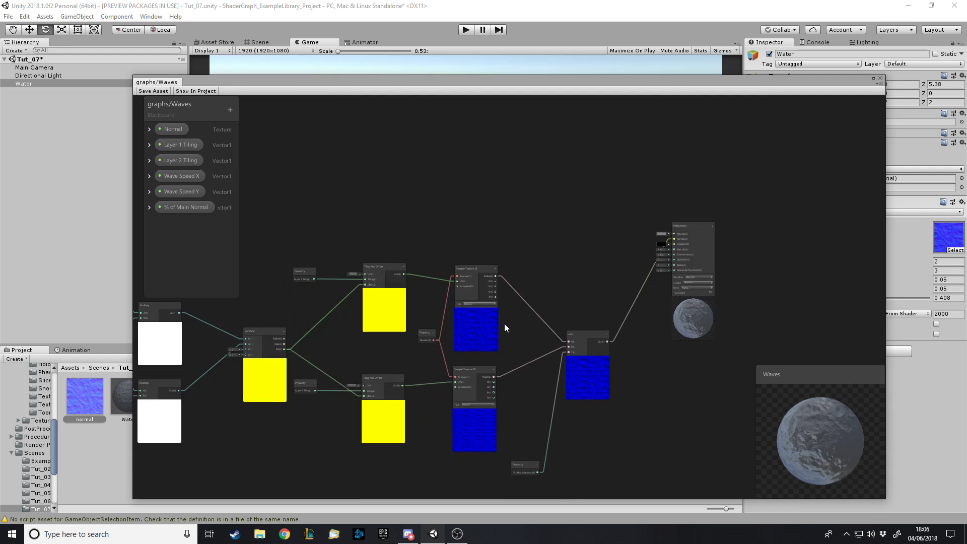
scroll(445, 177, up, 3)
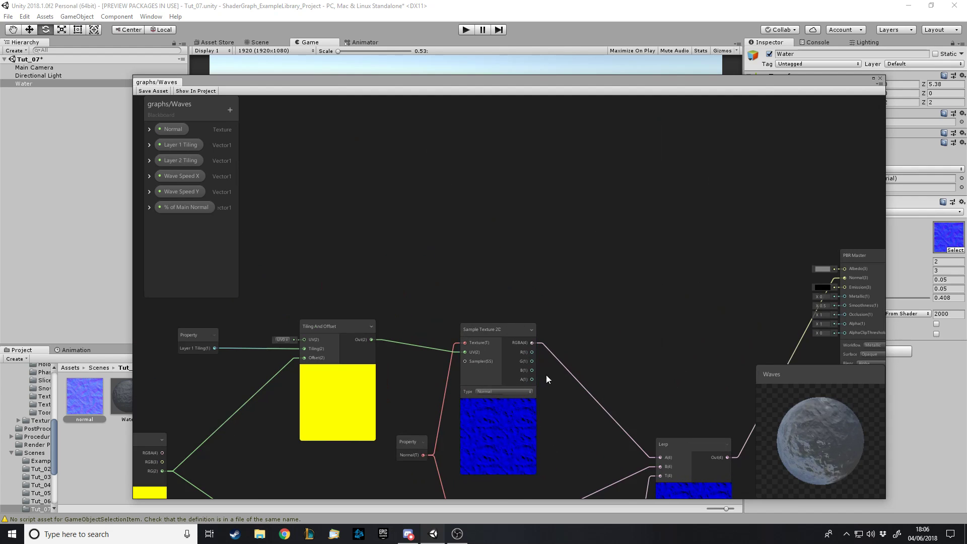
click(230, 111)
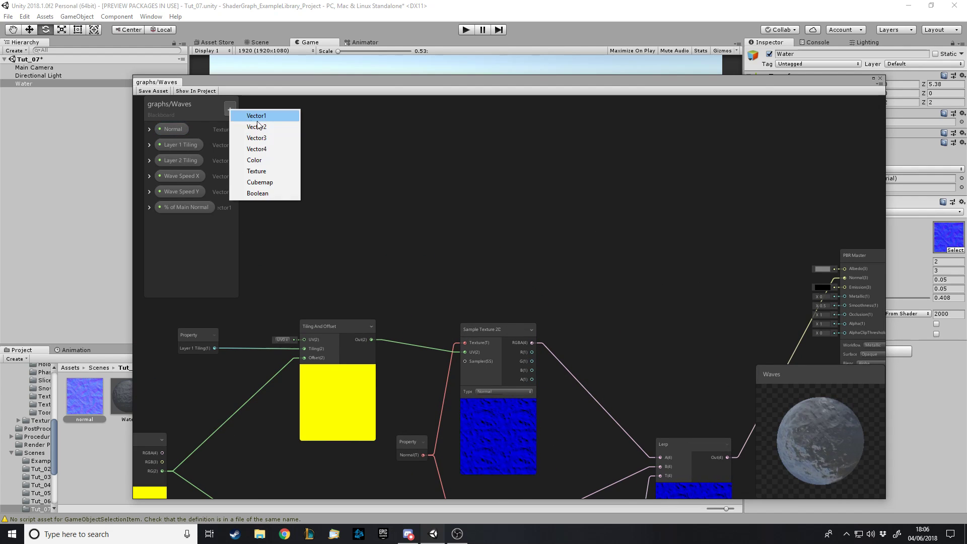
click(259, 156)
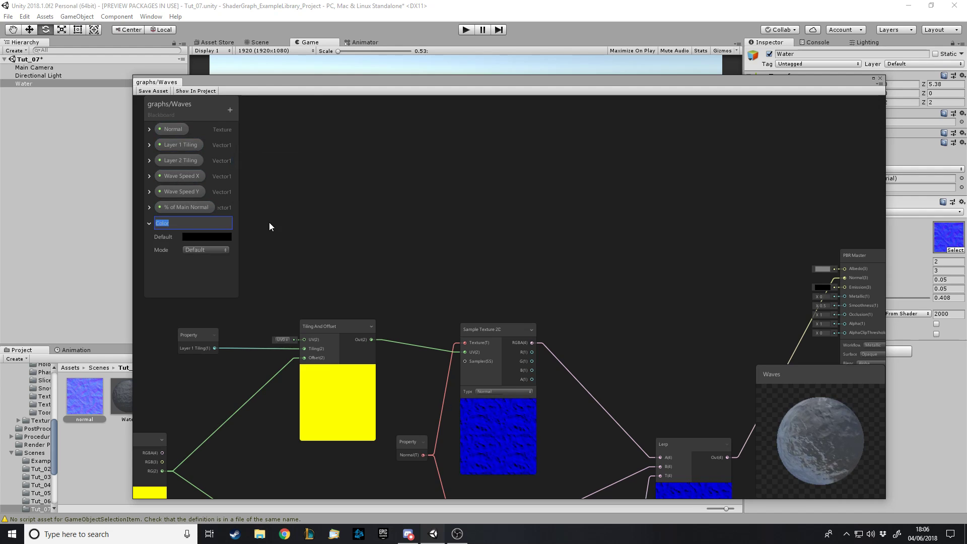
text(Main Col)
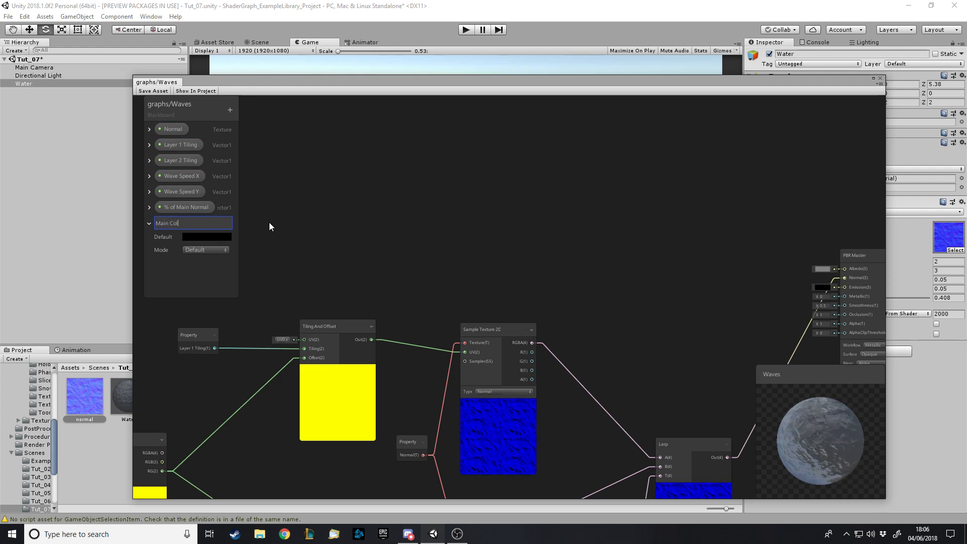
text(our)
key(Return)
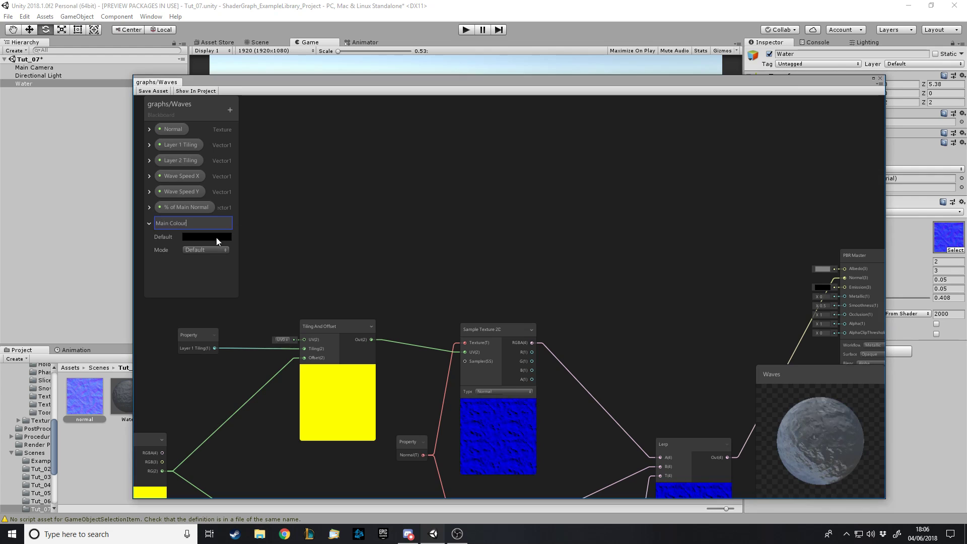
Set Main Colour's default to bright cyan 00D8FF and place it in the graph
click(215, 240)
drag(217, 160, 127, 159)
drag(192, 132, 217, 104)
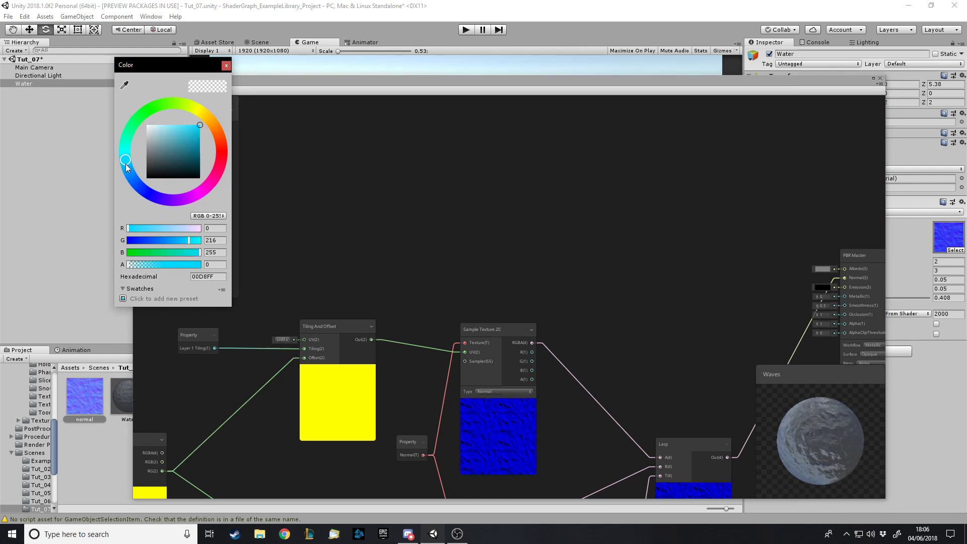
click(226, 65)
drag(183, 229, 839, 289)
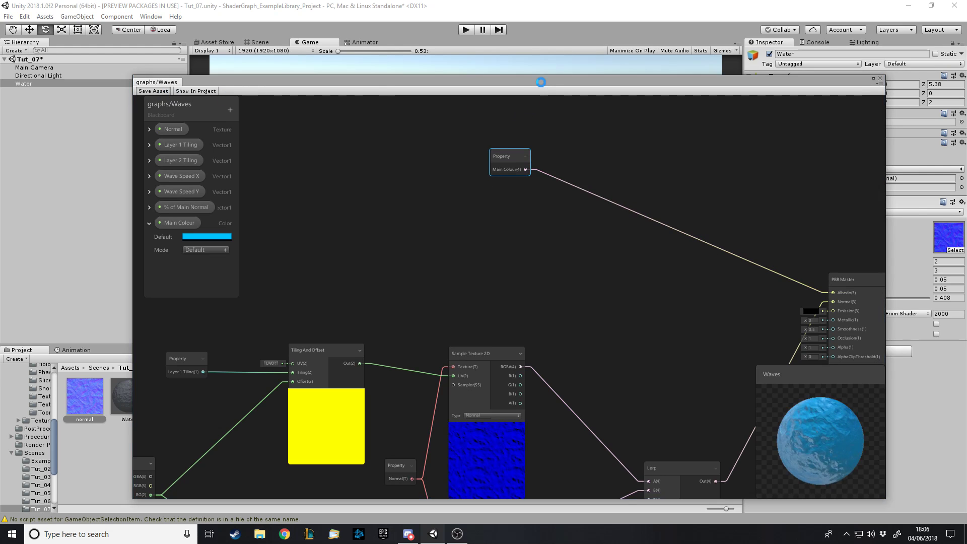
Change the Water material's Main Colour to light blue 00B2FF
drag(581, 80, 548, 417)
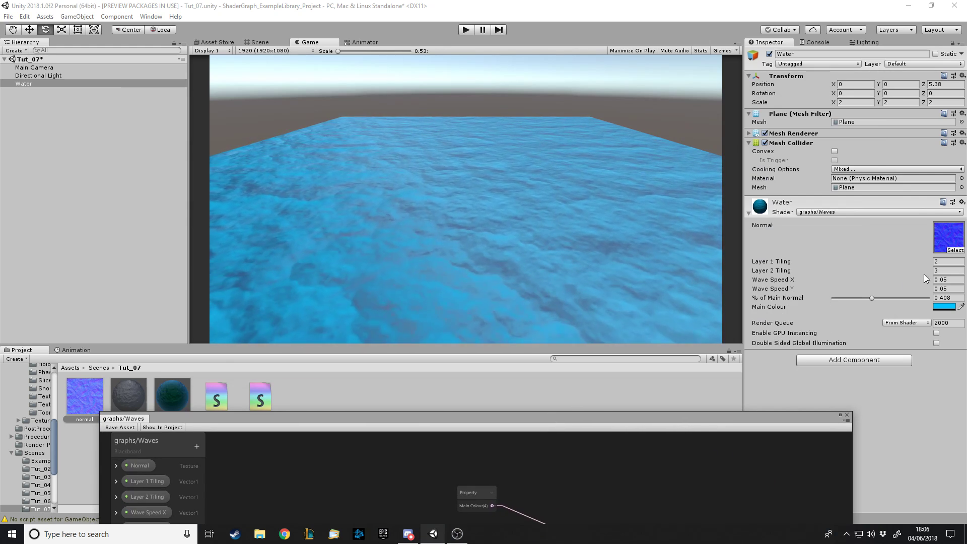
click(943, 306)
click(123, 175)
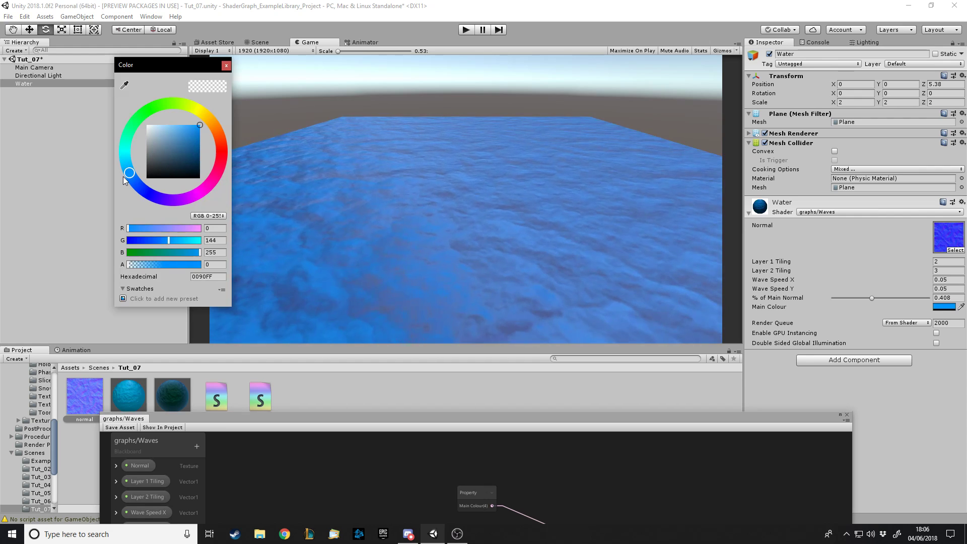
drag(123, 175, 123, 170)
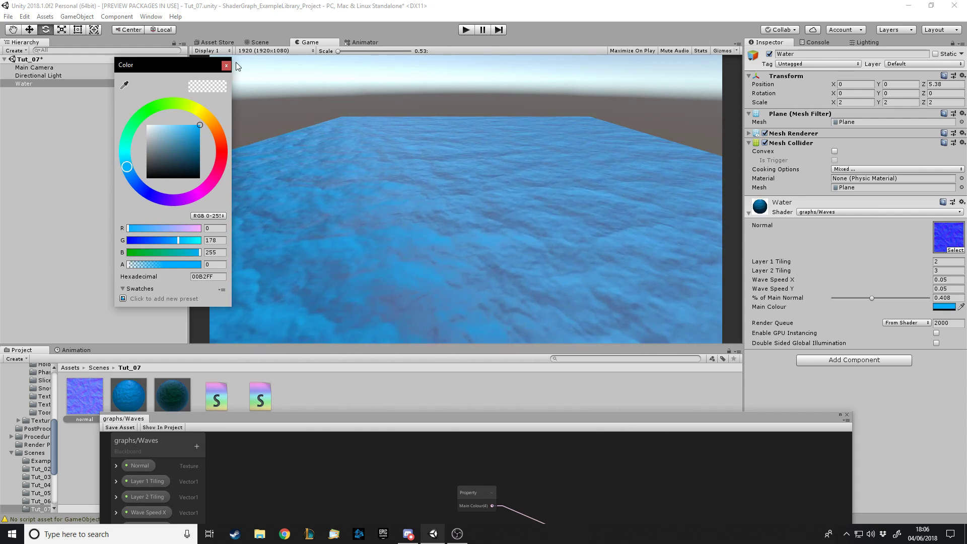
click(352, 330)
drag(428, 416, 449, 57)
Add a second Color property to the Blackboard named 'Secondary Colour'
click(136, 202)
click(218, 87)
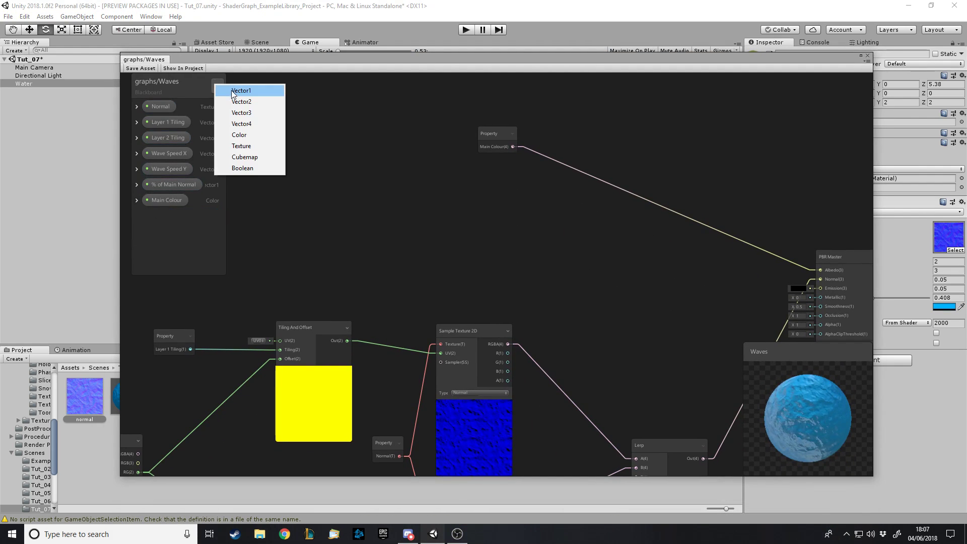
click(256, 134)
text(Secondar)
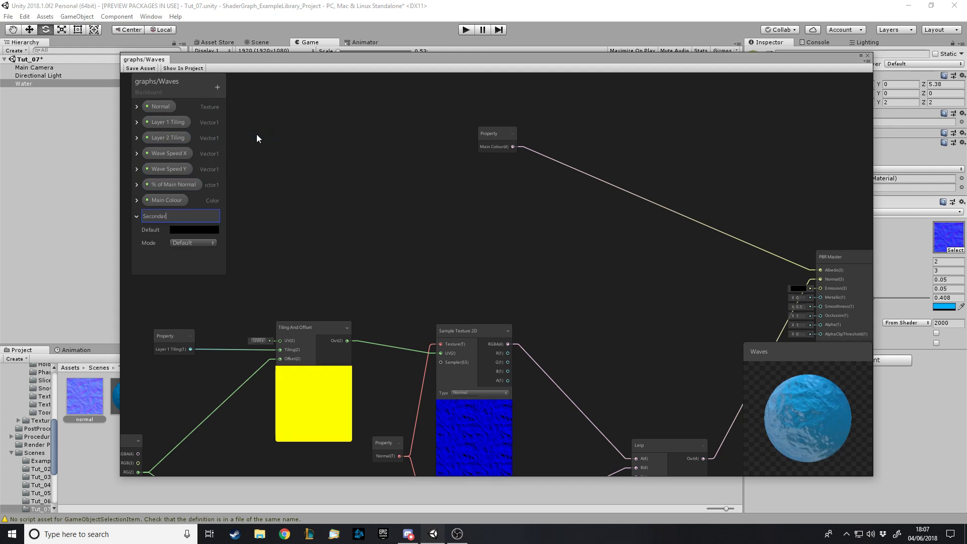
text(y Colour)
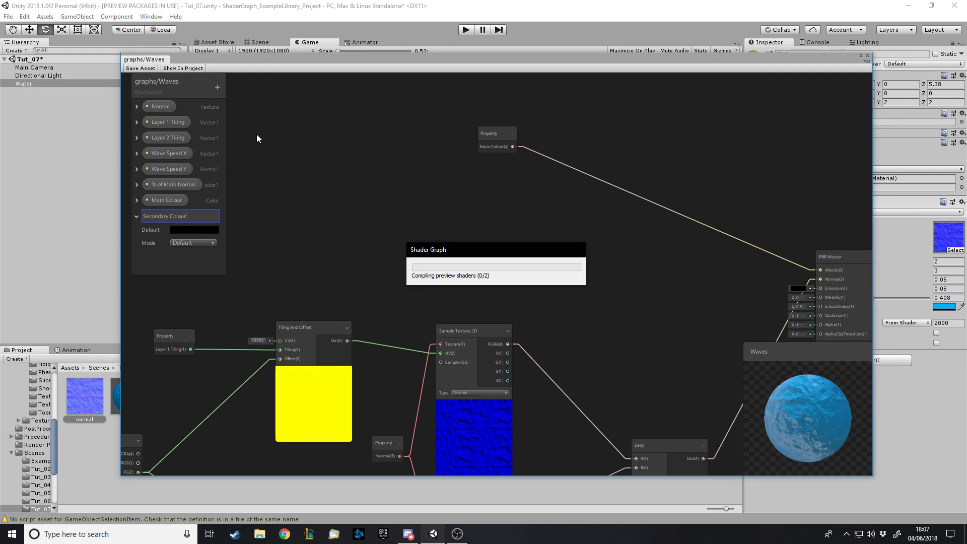
Set Secondary Colour's default to green 179D65 and place it as a node on the graph
click(203, 229)
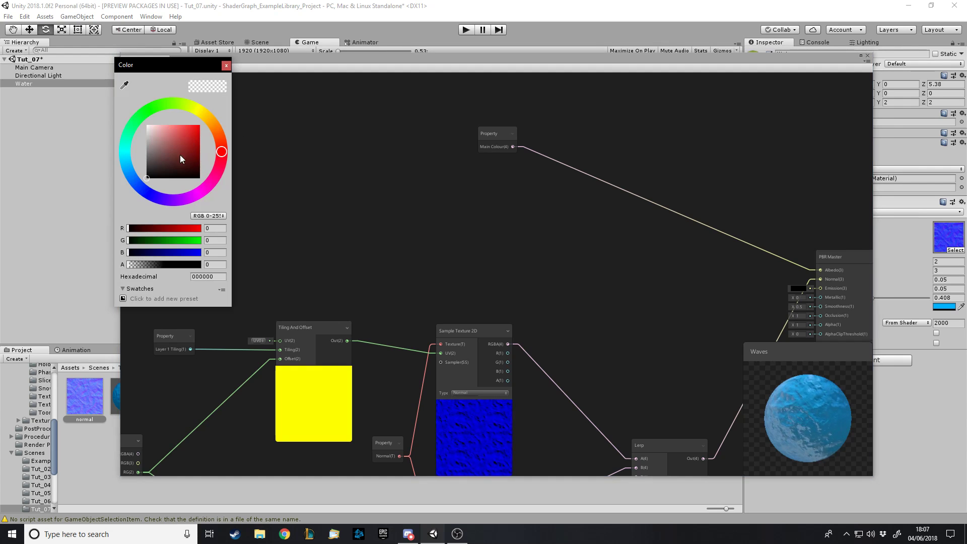
drag(135, 178, 124, 152)
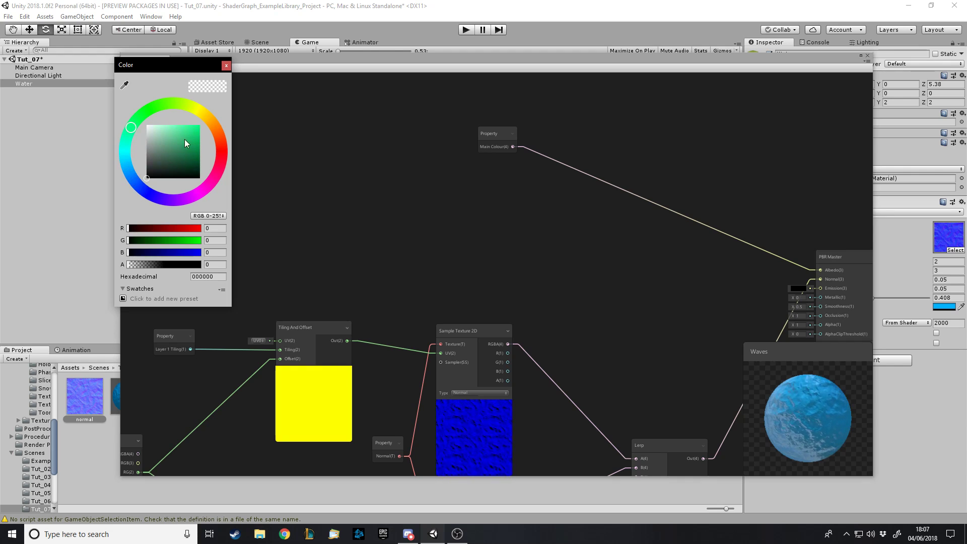
drag(187, 139, 192, 135)
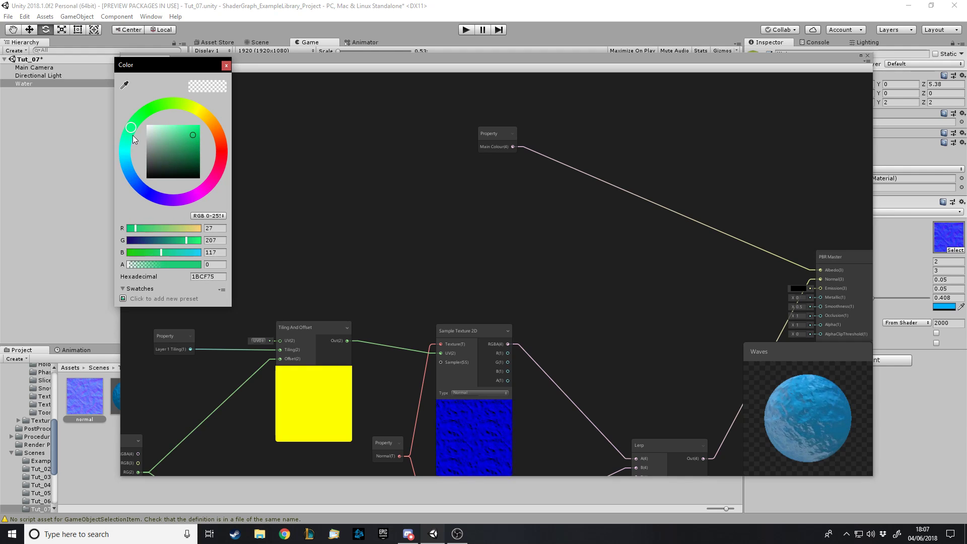
drag(132, 135, 126, 136)
drag(191, 136, 195, 126)
click(226, 66)
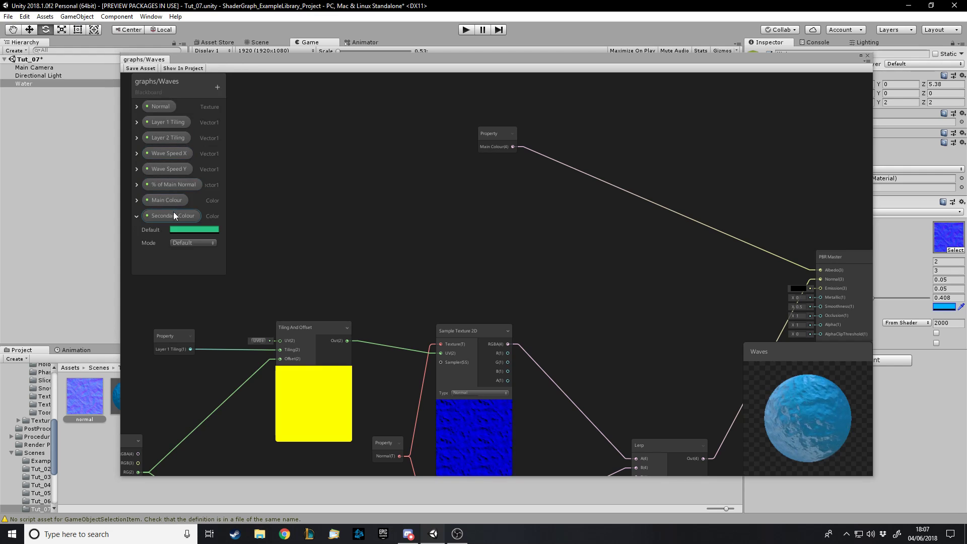
click(186, 229)
drag(187, 146, 191, 150)
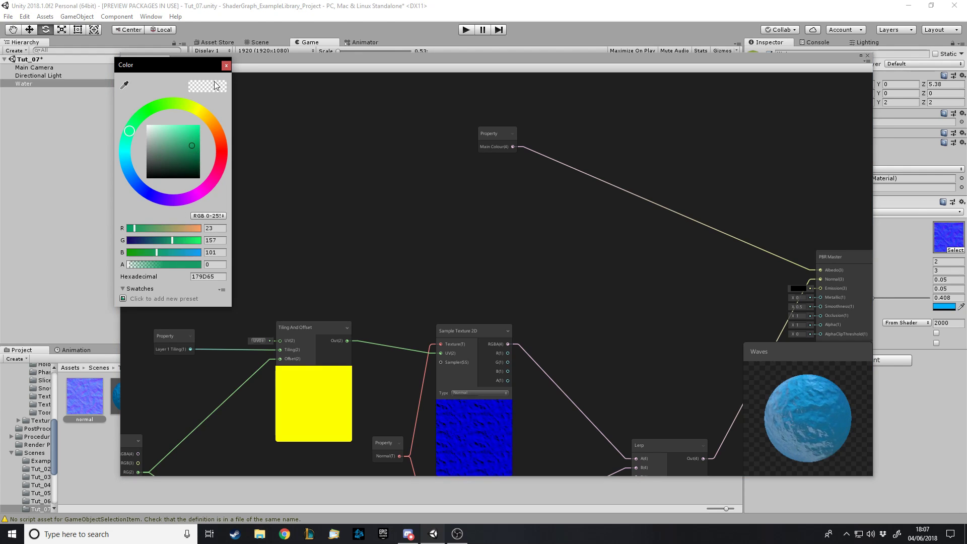
click(226, 66)
drag(183, 217, 774, 246)
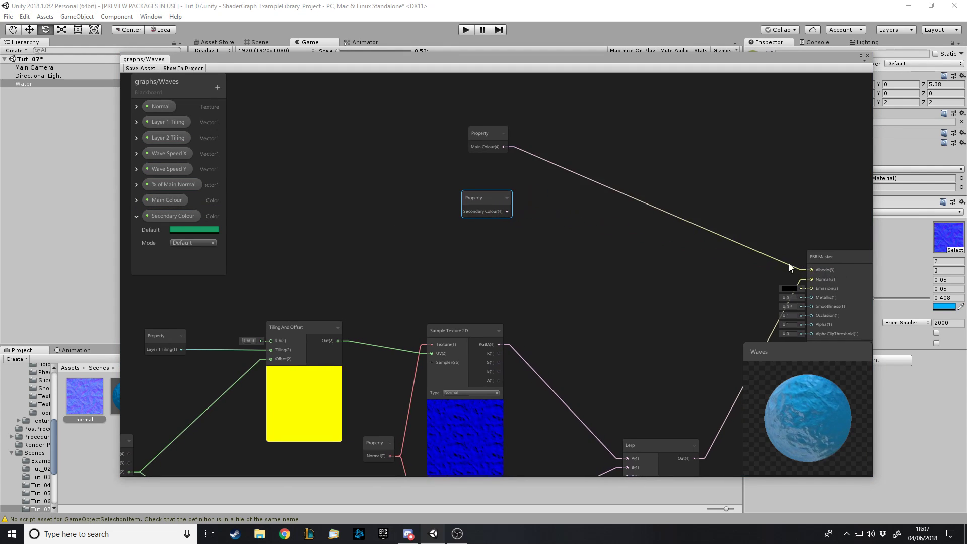
Route Albedo through a Lerp with Main Colour as A, Secondary Colour as B; save
click(789, 264)
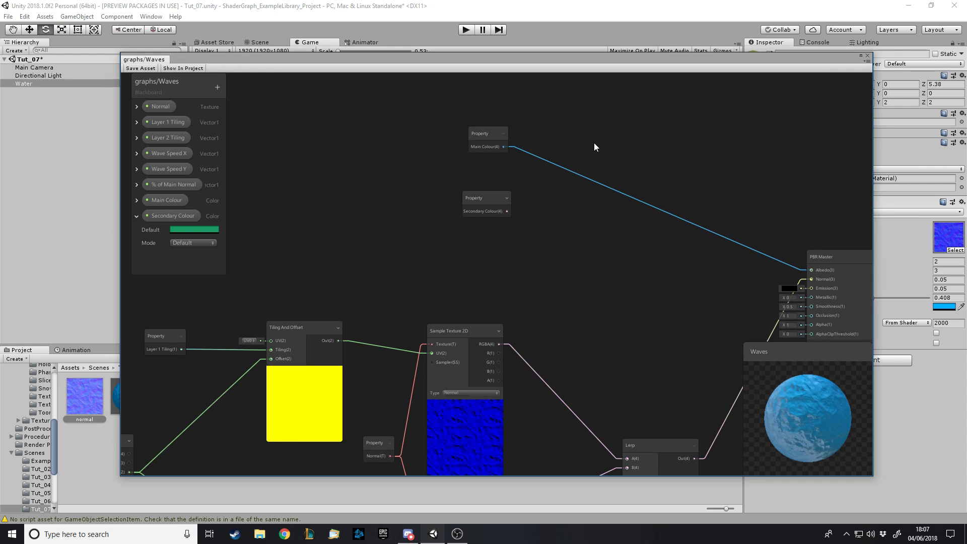
key(Delete)
key(space)
key(Escape)
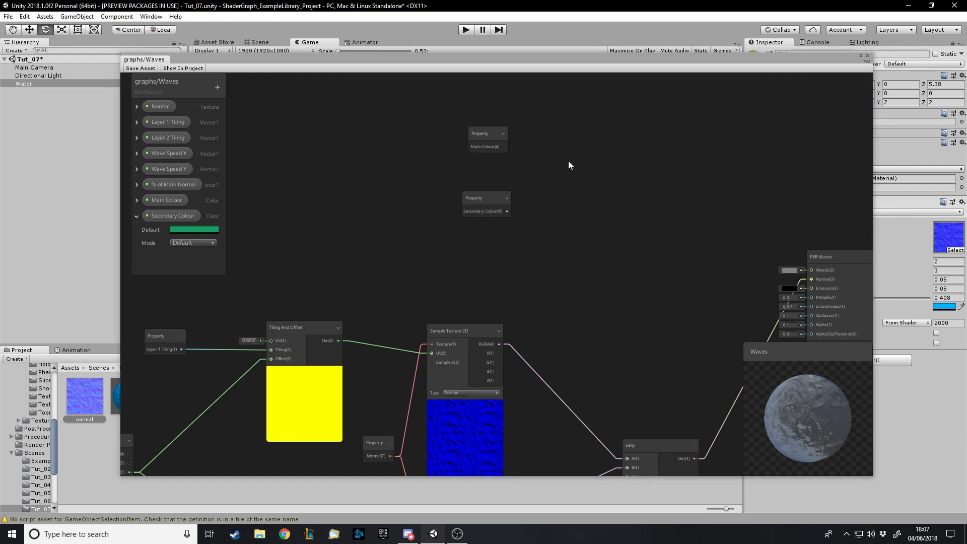
drag(512, 150, 574, 173)
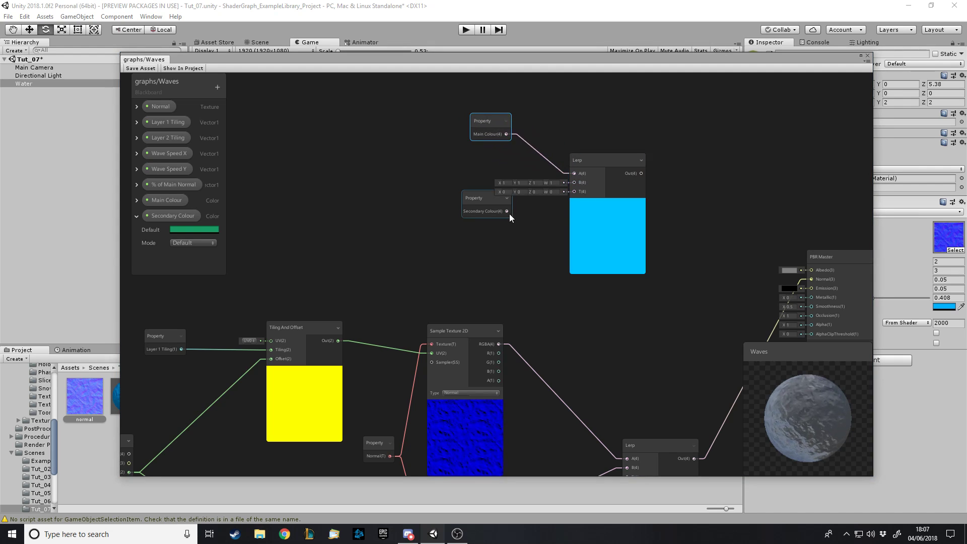
drag(507, 211, 574, 182)
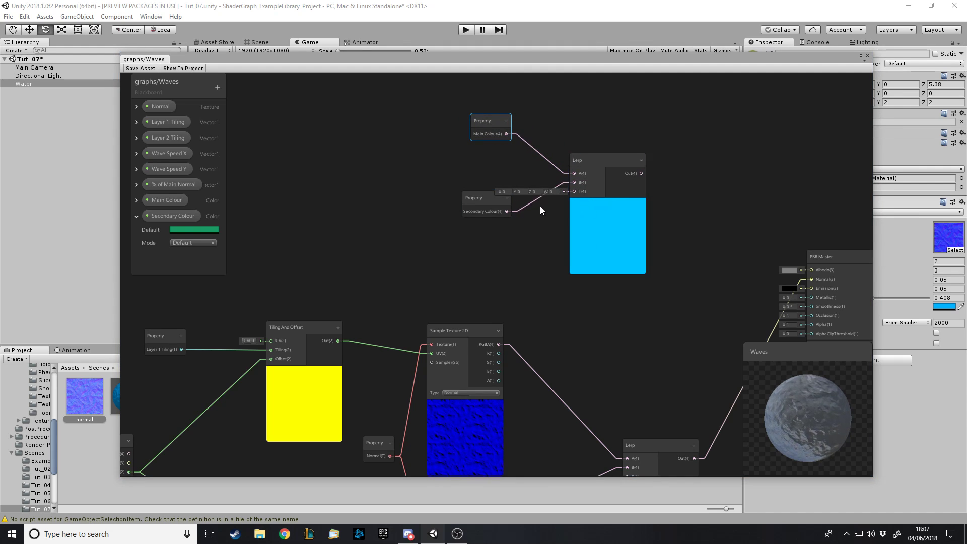
drag(641, 173, 811, 270)
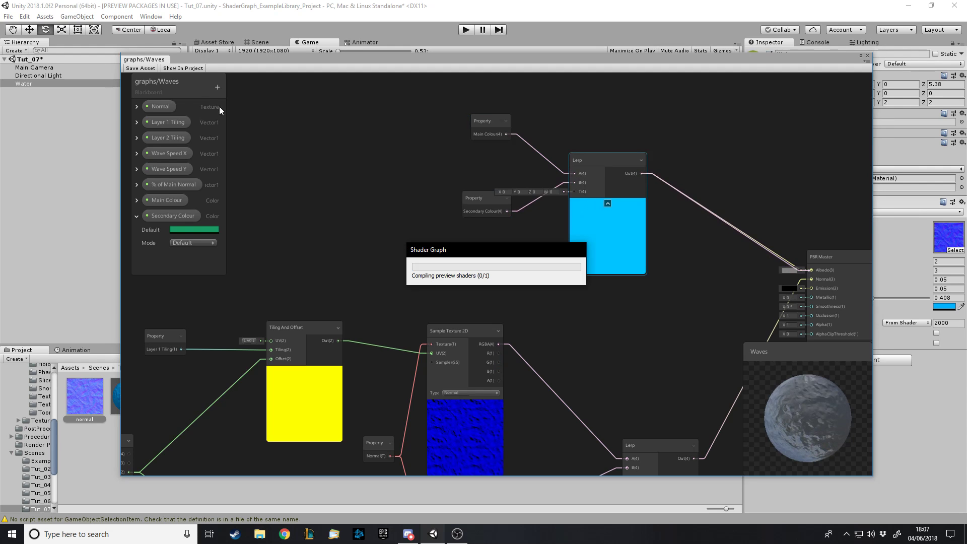
click(147, 68)
Check the water, then try Lerp T values: X at 8.4, components set to 1
drag(558, 59, 530, 451)
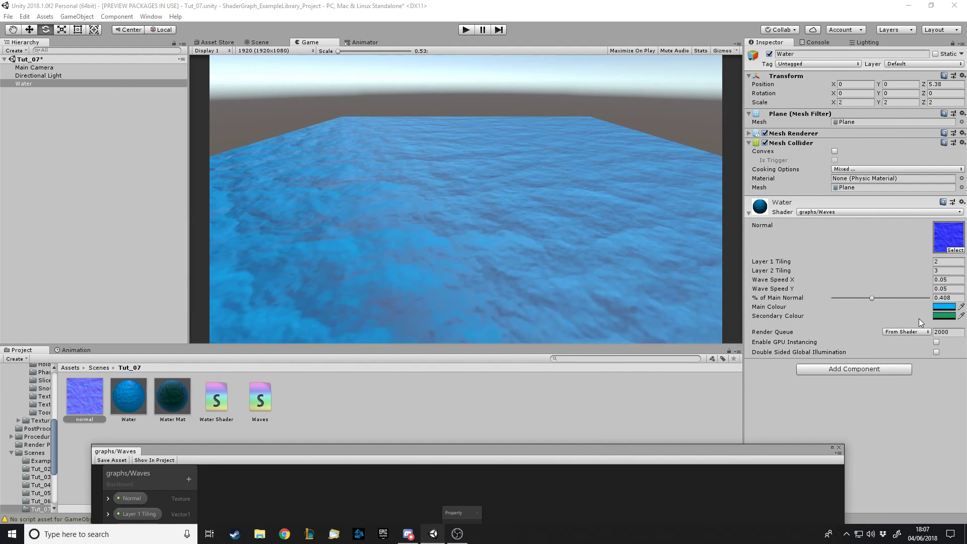
drag(742, 452, 757, 77)
drag(566, 232, 566, 235)
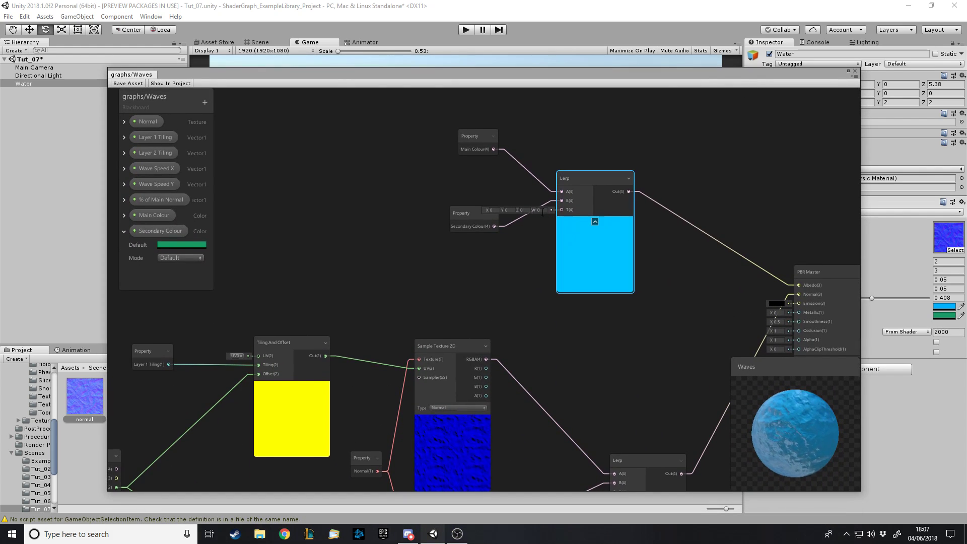
drag(488, 210, 570, 209)
click(491, 210)
text(1)
click(507, 209)
text(1)
click(522, 210)
text(1)
click(541, 210)
text(1)
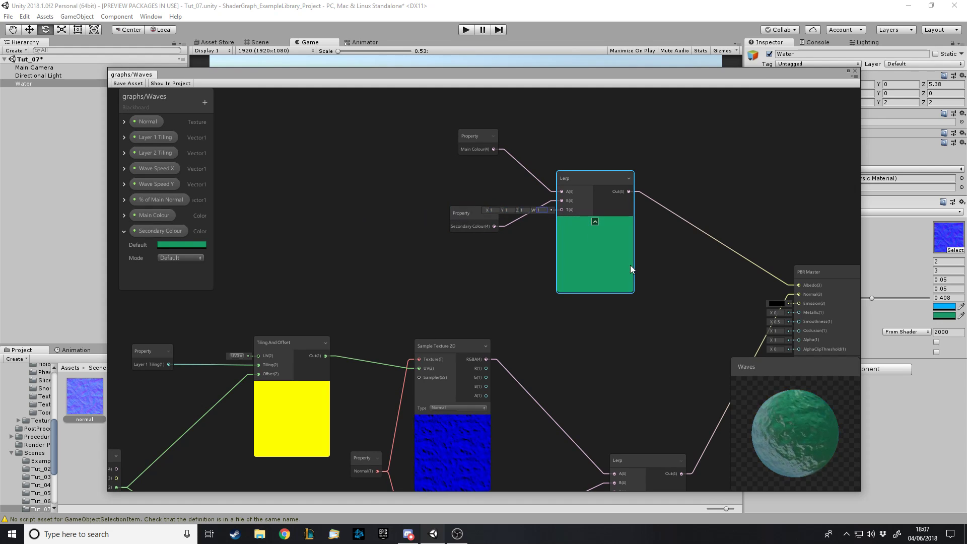
Set the Lerp T value to 10, 0, 0, 0 and nudge Secondary Colour up
click(496, 209)
text(10)
click(506, 210)
text(0)
click(521, 210)
text(0)
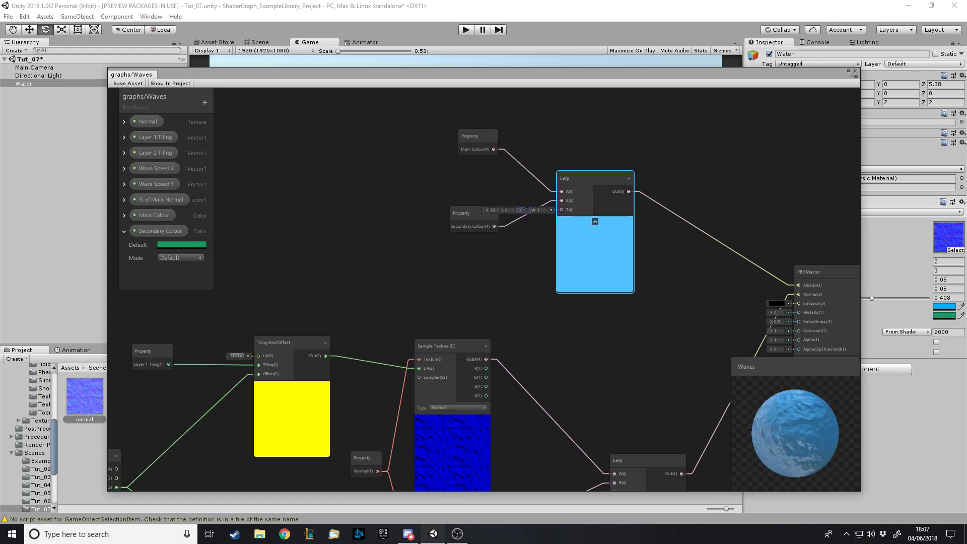
click(535, 209)
text(0)
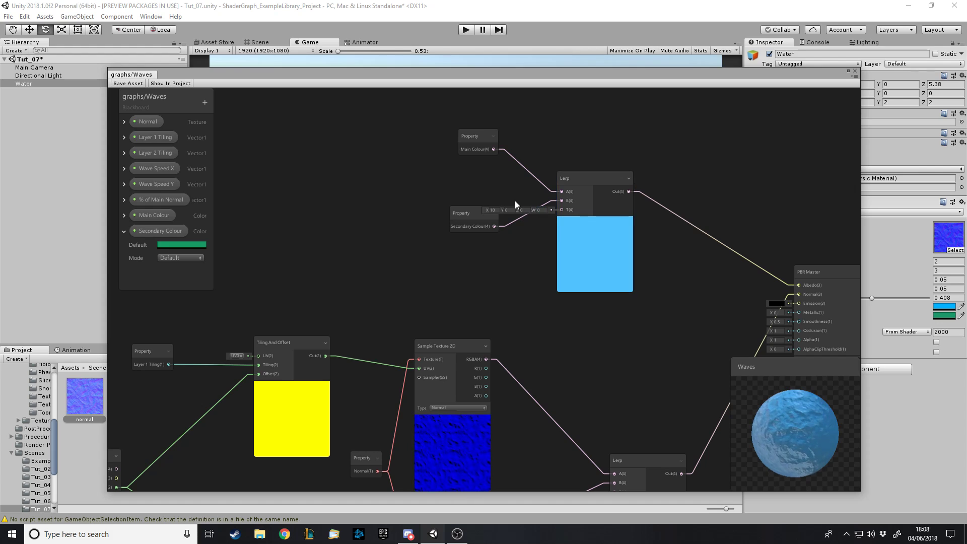
drag(469, 210, 471, 198)
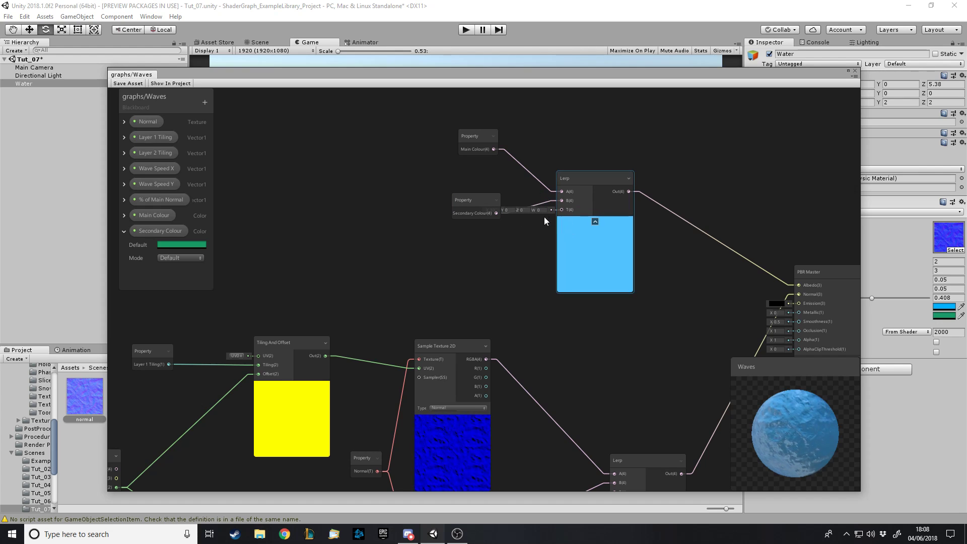
Add a Fresnel Effect node (search 'fr') and wire its Out into the Lerp T input
key(space)
text(fr)
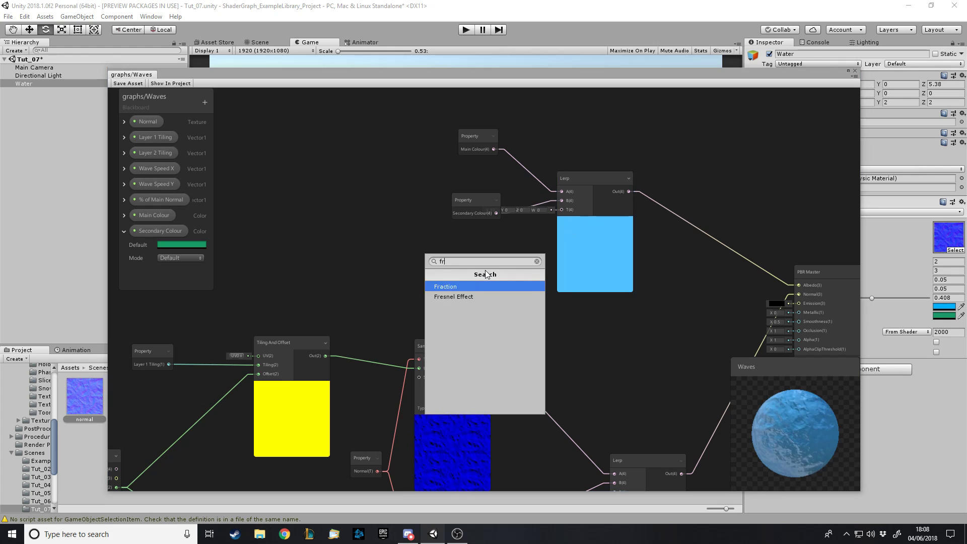
key(Down)
key(Return)
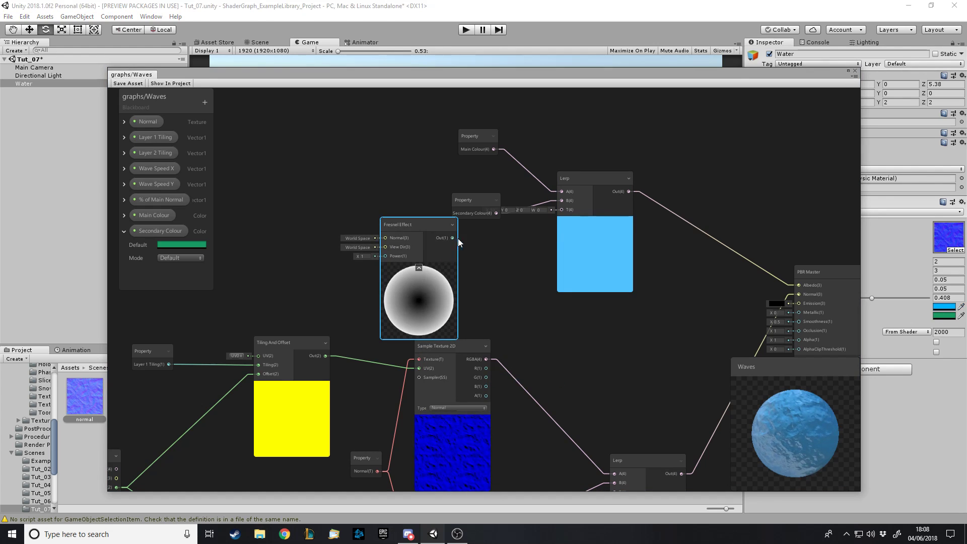
drag(452, 237, 562, 209)
Tidy the layout of the Main Colour, Secondary Colour, Lerp and Fresnel Effect nodes
drag(477, 140, 478, 101)
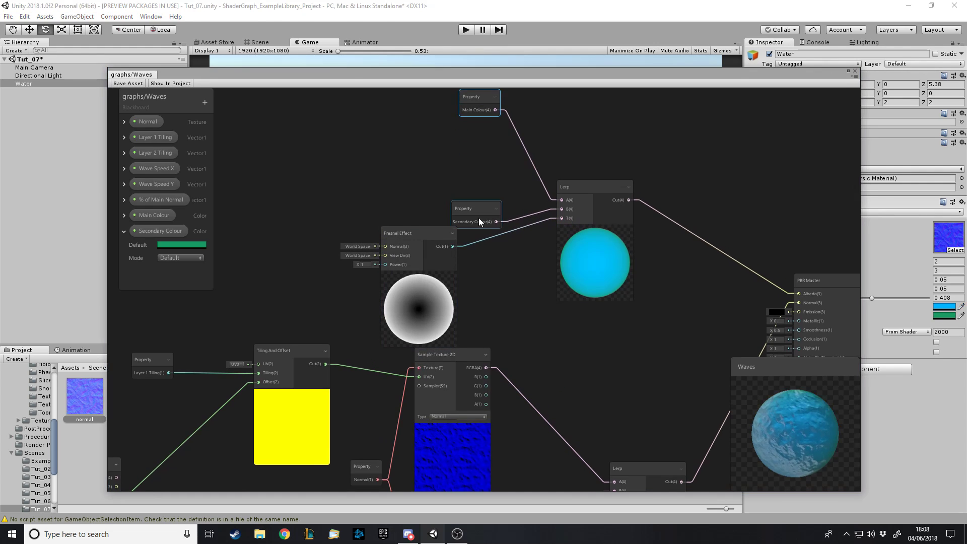
drag(478, 222, 476, 169)
drag(594, 191, 603, 173)
drag(431, 231, 479, 209)
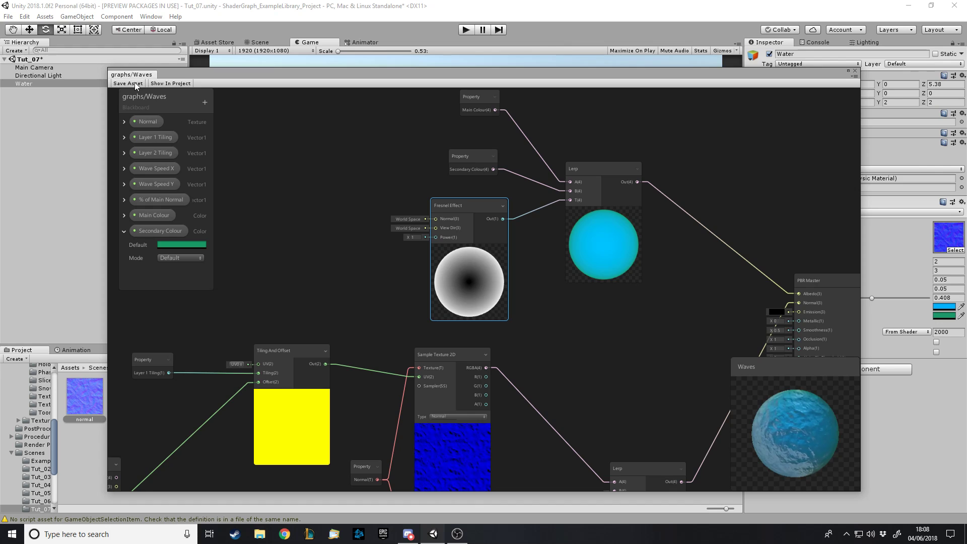
Create a Vector1 property 'Fresnel Power' and wire it into the Fresnel Effect's Power input
click(205, 103)
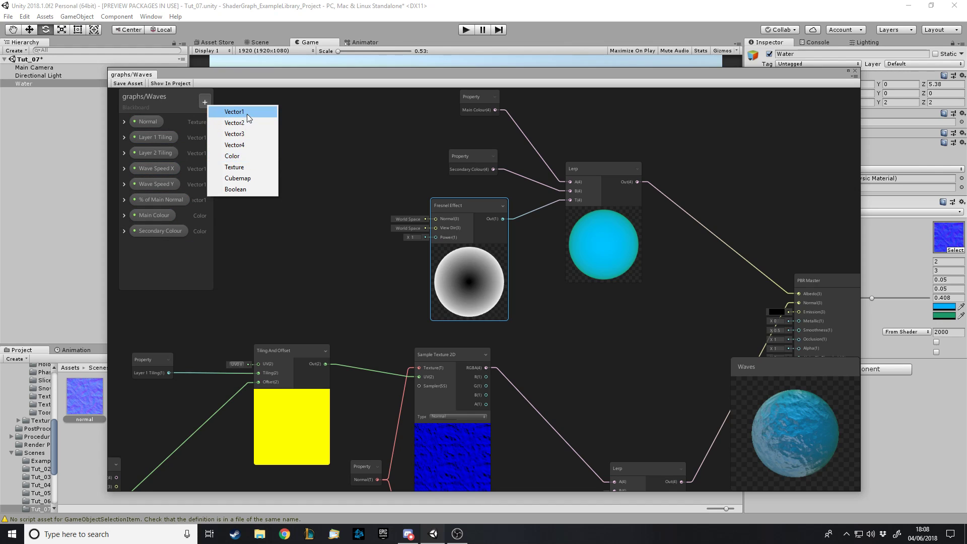
click(247, 115)
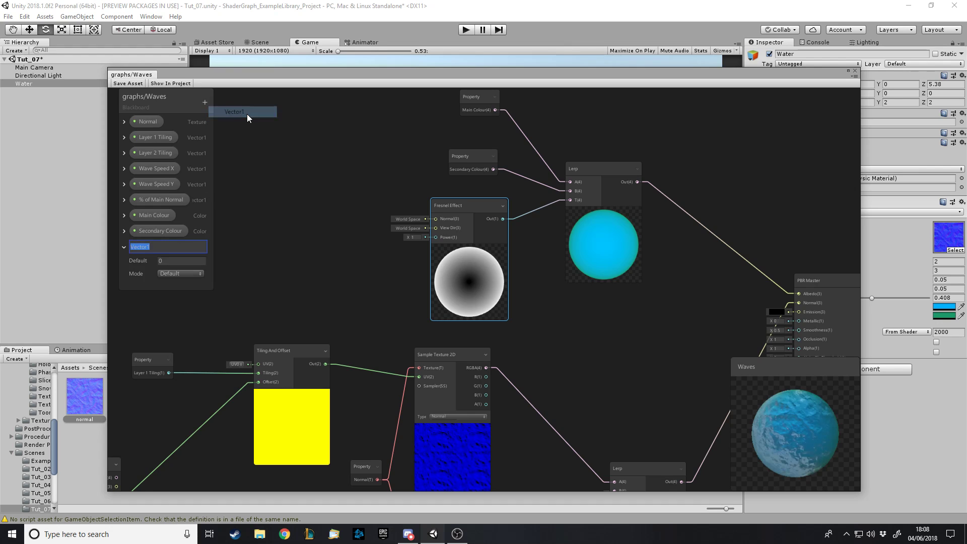
text(Fresnel Power)
key(Return)
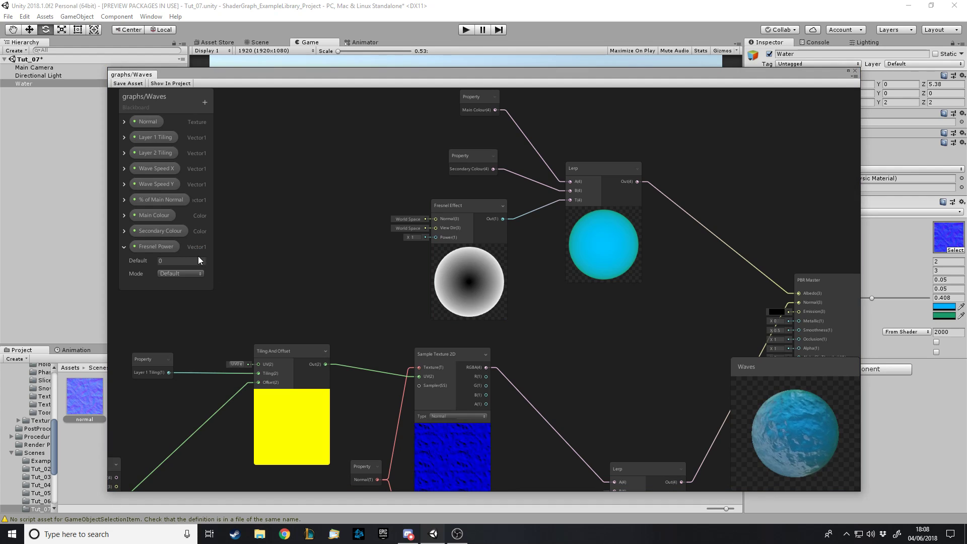
drag(154, 247, 354, 268)
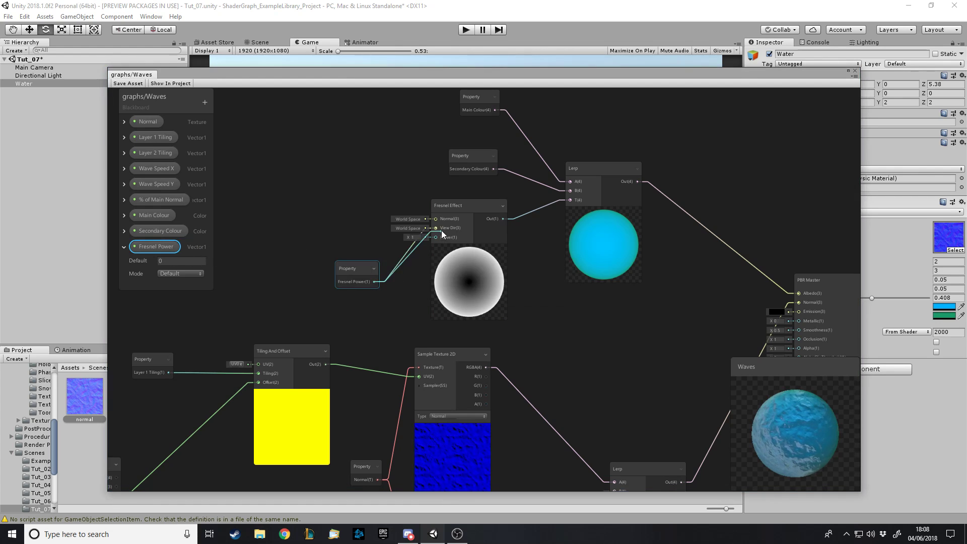
drag(441, 231, 436, 237)
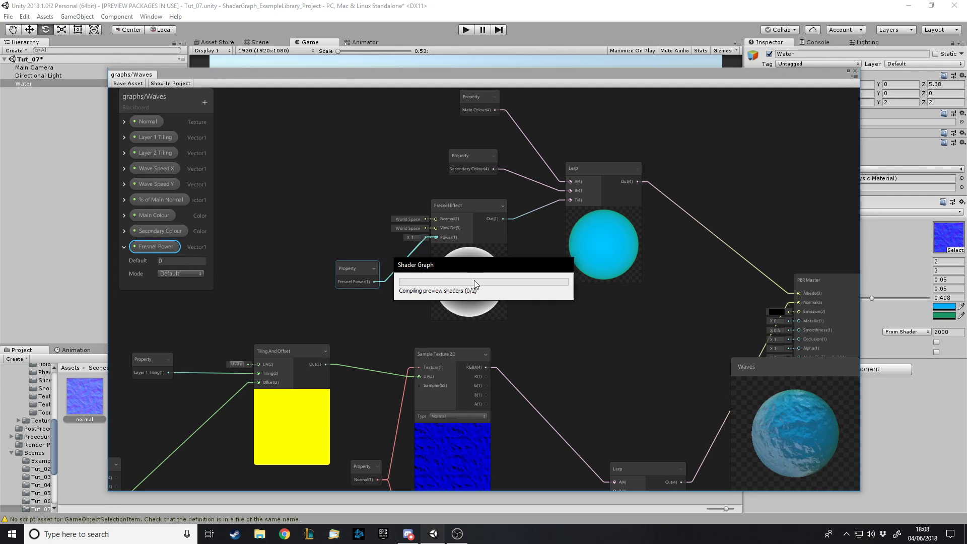
Set the Fresnel Power default to 1.3 and tuck the Fresnel Effect node into place
click(171, 260)
text(0.5)
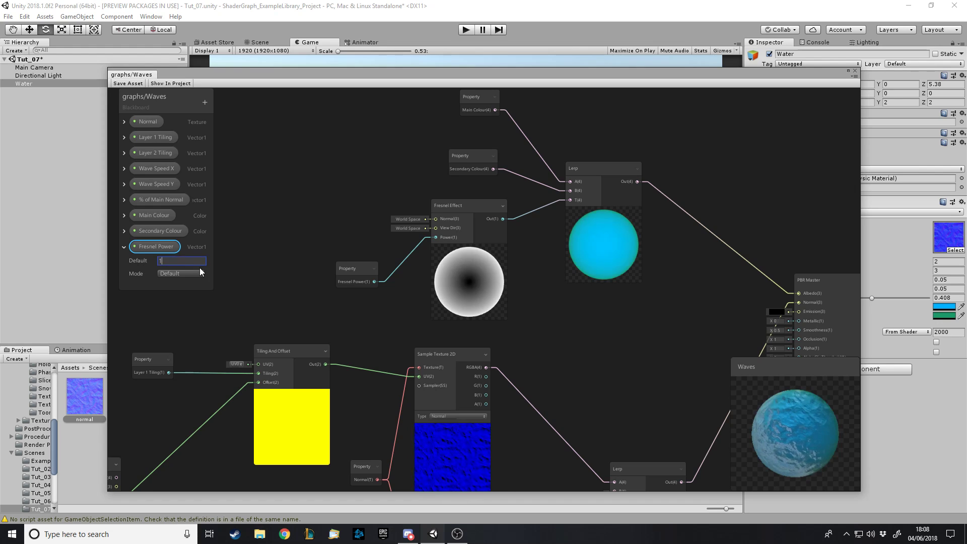
text(.3)
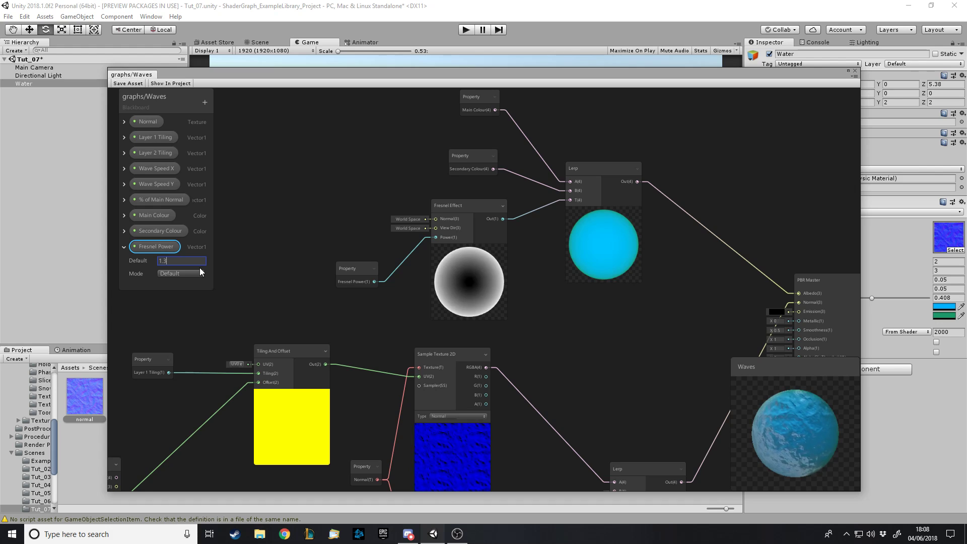
click(125, 247)
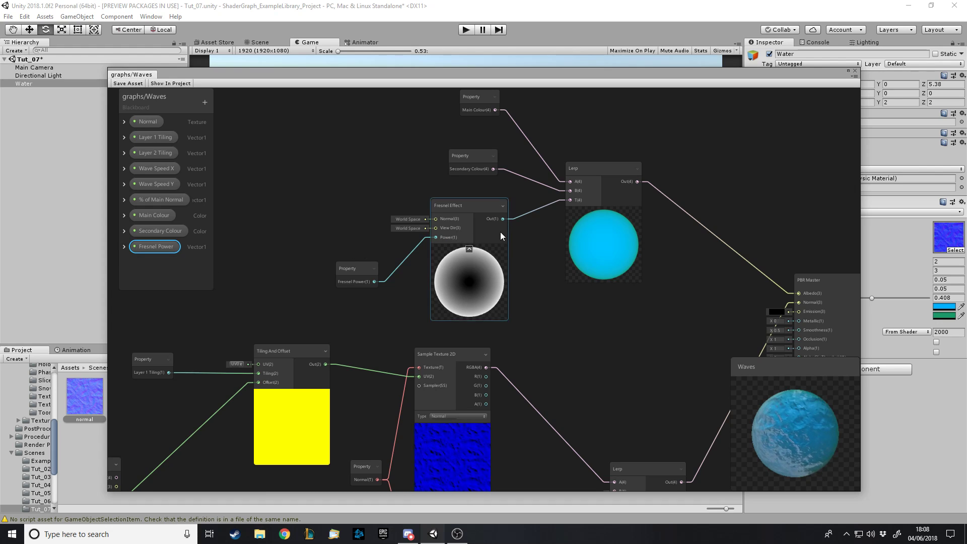
drag(483, 203, 483, 207)
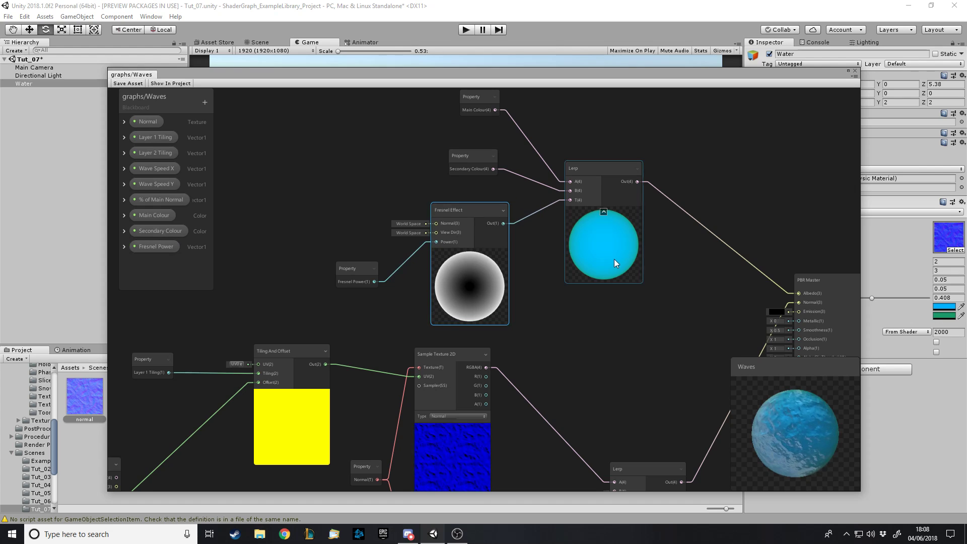
Set the PBR Master Smoothness to 0 and save the Waves shader graph
click(591, 319)
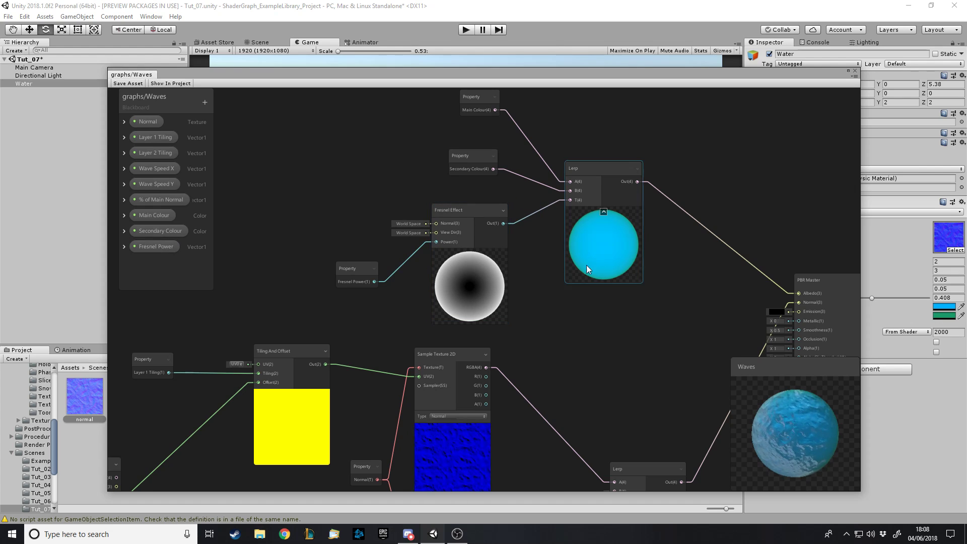
scroll(584, 274, up, 3)
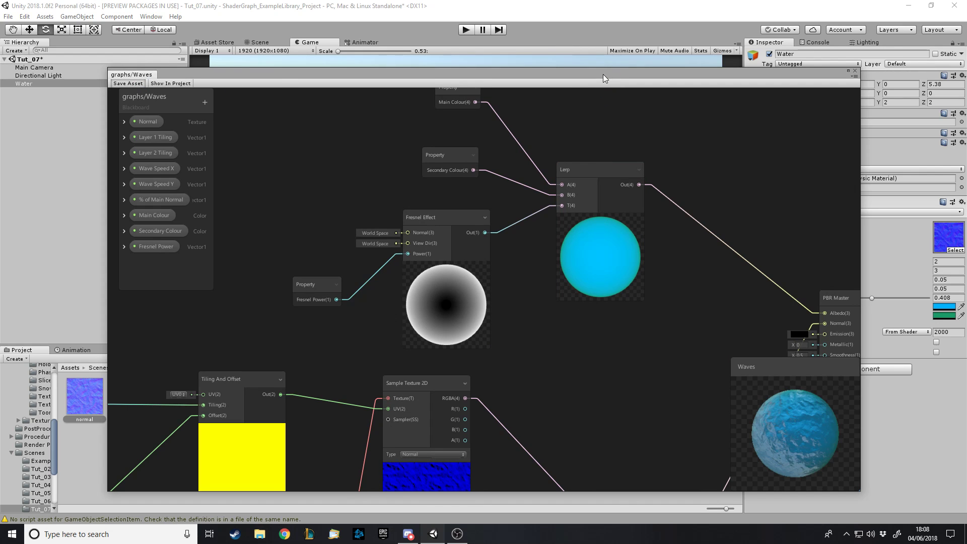
drag(603, 74, 584, 50)
scroll(698, 255, down, 2)
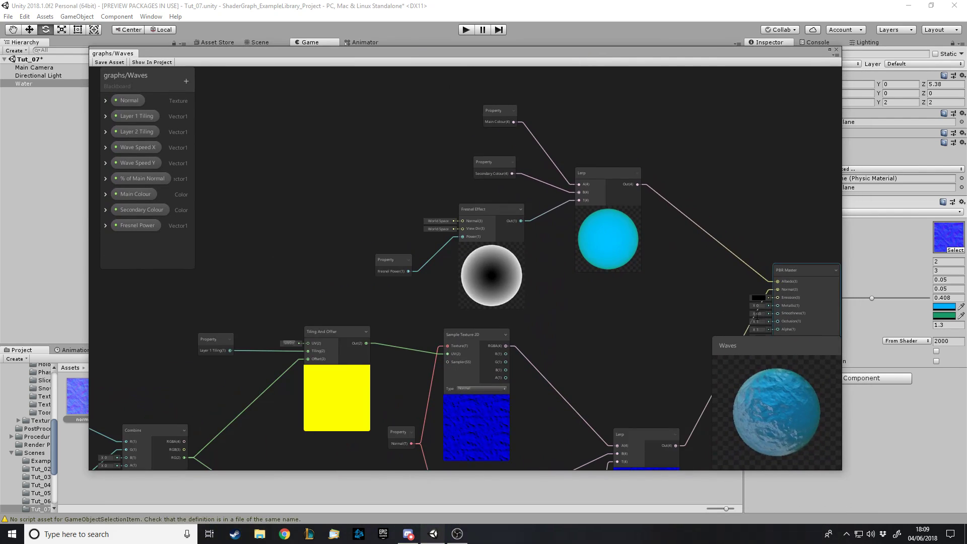
click(758, 314)
text(0)
click(789, 213)
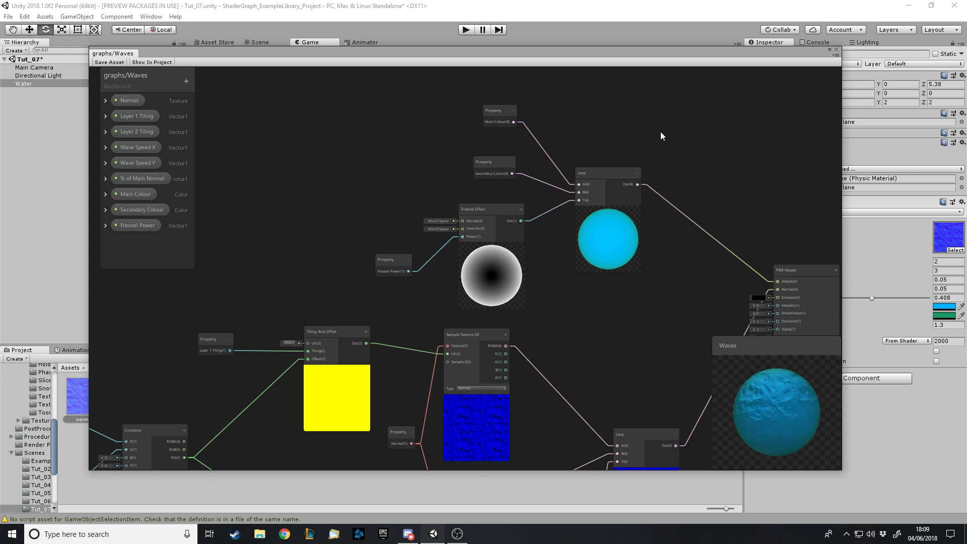
click(110, 62)
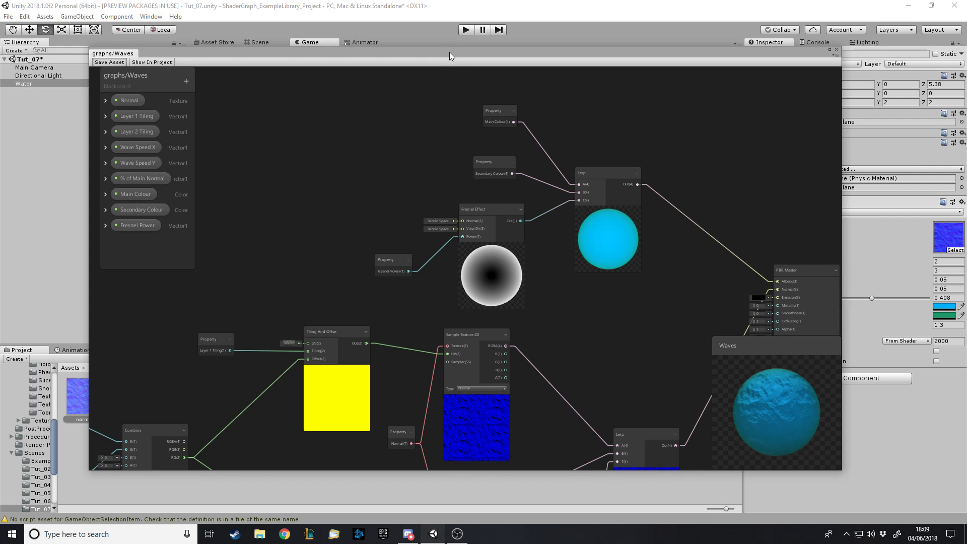
drag(462, 54, 476, 88)
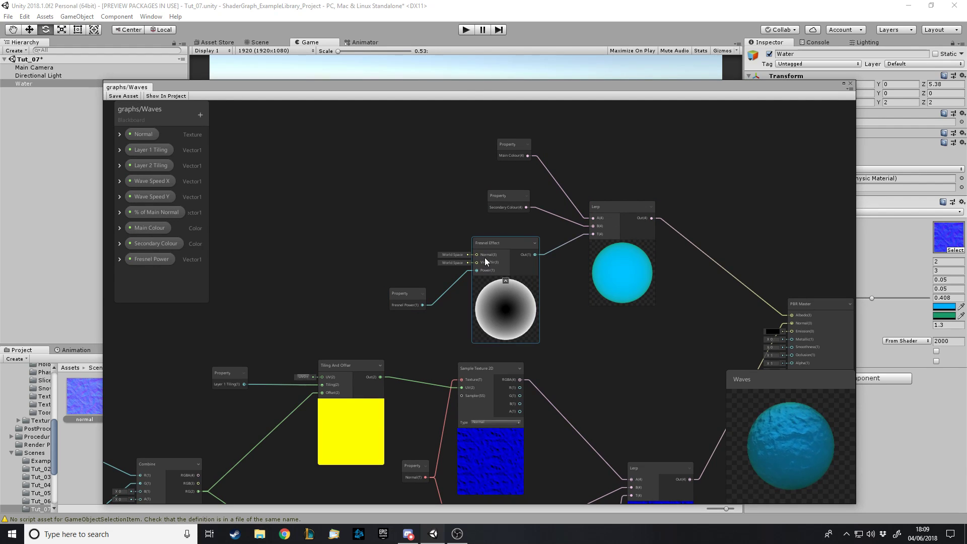
Swap the Lerp inputs: Secondary Colour into A and Main Colour into B
click(571, 223)
key(Delete)
click(577, 210)
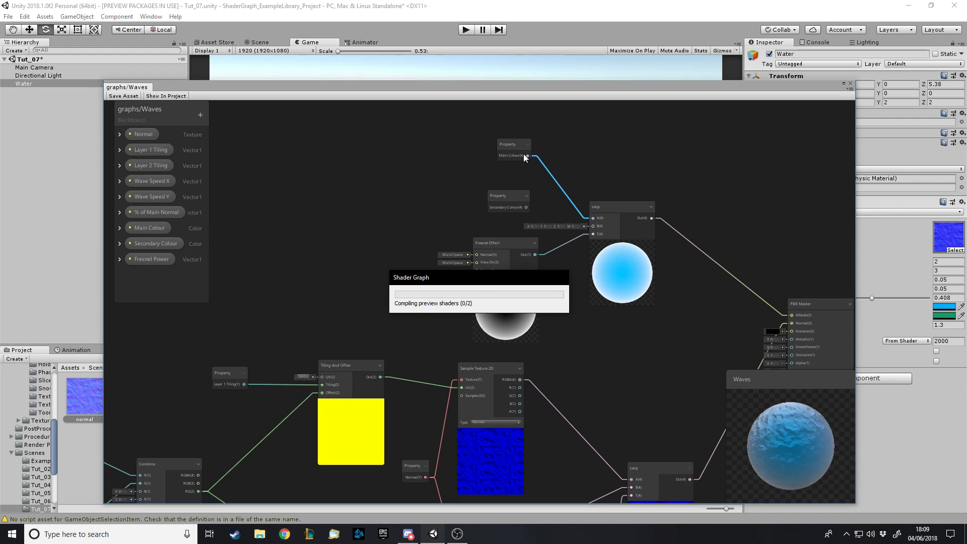
key(Delete)
mouse_move(514, 197)
mouse_down()
mouse_move(516, 152)
mouse_move(515, 192)
mouse_up()
drag(574, 206, 592, 217)
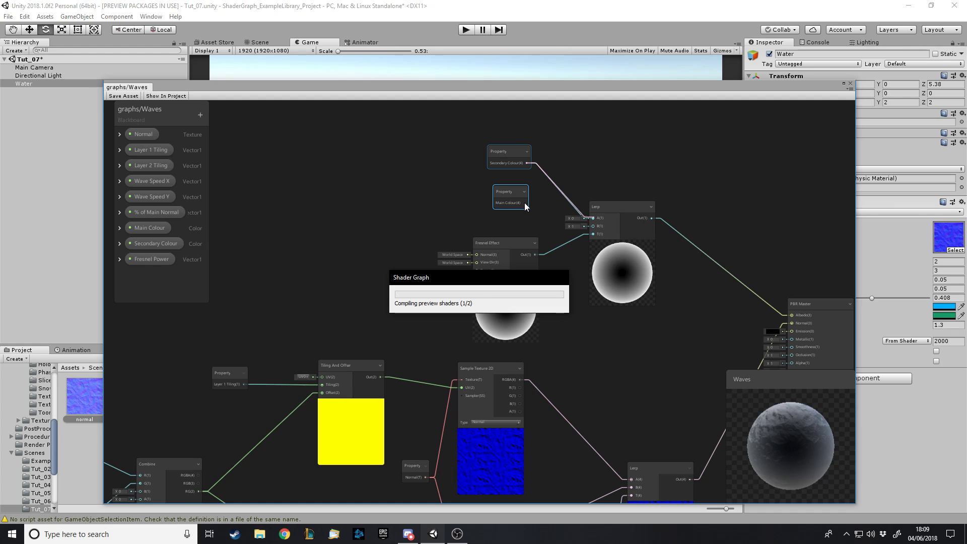
drag(525, 203, 587, 227)
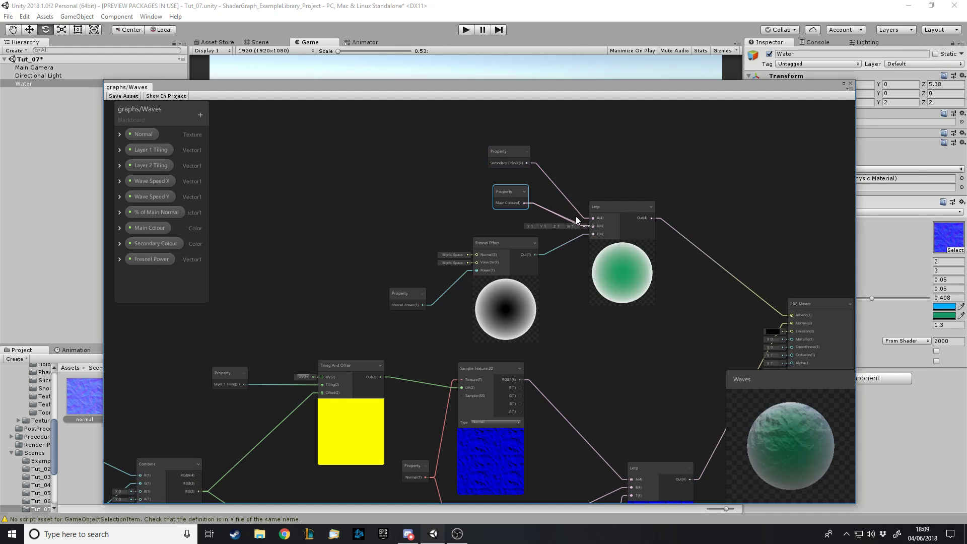
Save the Waves graph and check the water's new blue-green tint
click(136, 96)
mouse_move(491, 88)
mouse_down()
mouse_move(482, 380)
mouse_move(490, 100)
mouse_up()
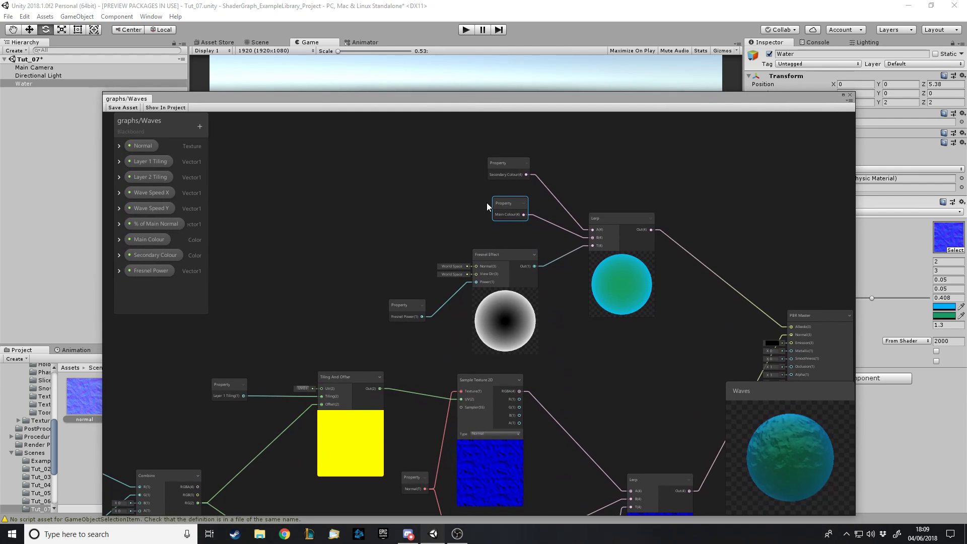
click(389, 228)
Switch to the Scene view and orbit the water plane to inspect its Fresnel tint
drag(506, 95, 500, 411)
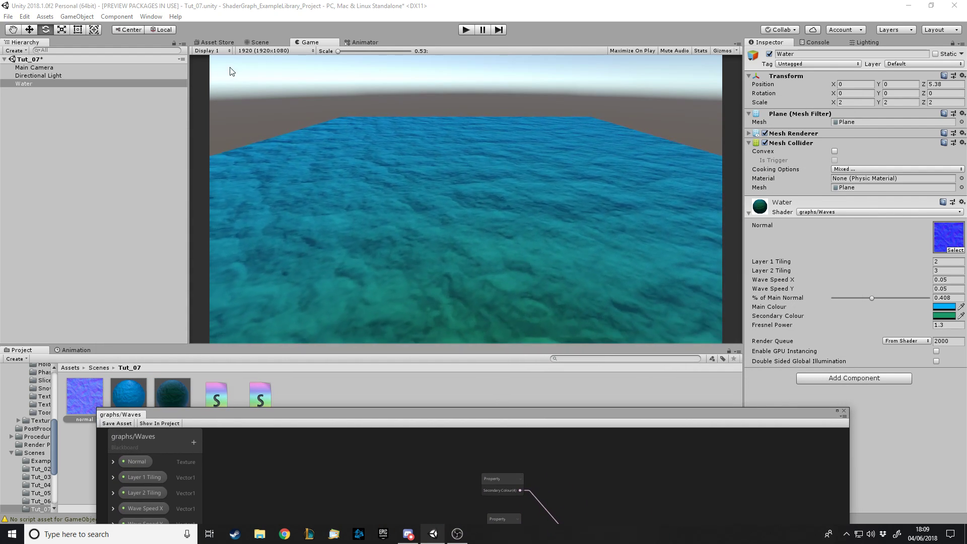
key(ctrl+1)
scroll(544, 230, down, 5)
click(578, 108)
alt+drag(579, 107, 676, 143)
scroll(676, 143, up, 3)
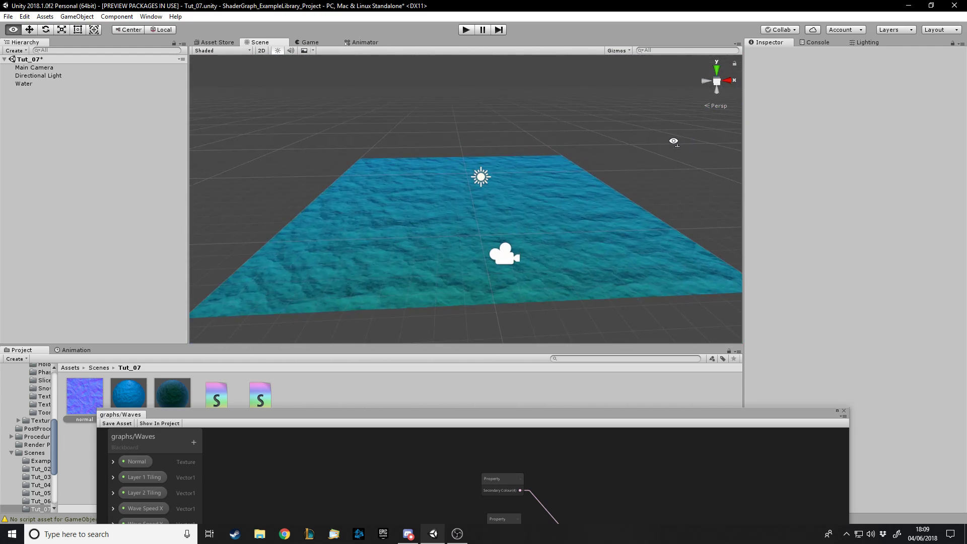
drag(501, 414, 484, 82)
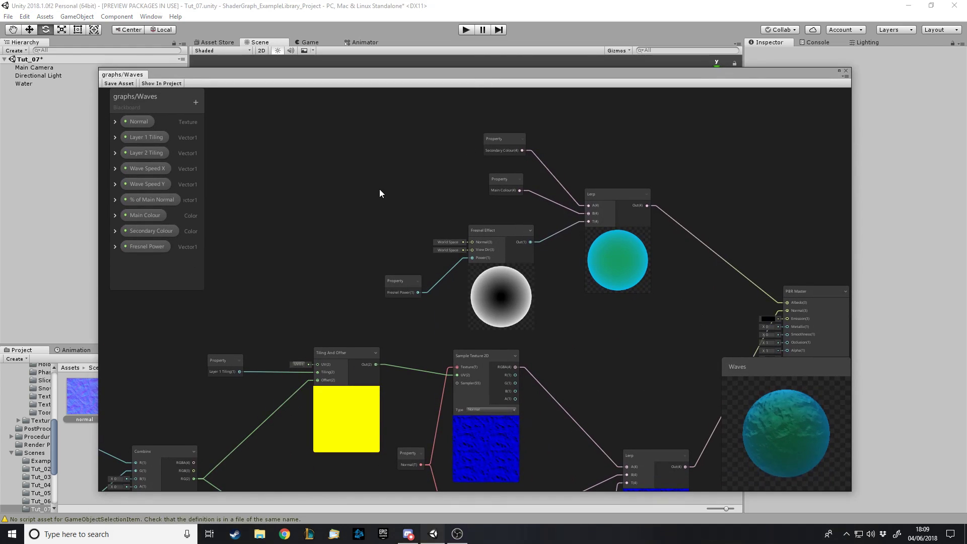
Add a Normal Vector node and connect its Out to the Fresnel Effect's Normal input
key(space)
text(nor)
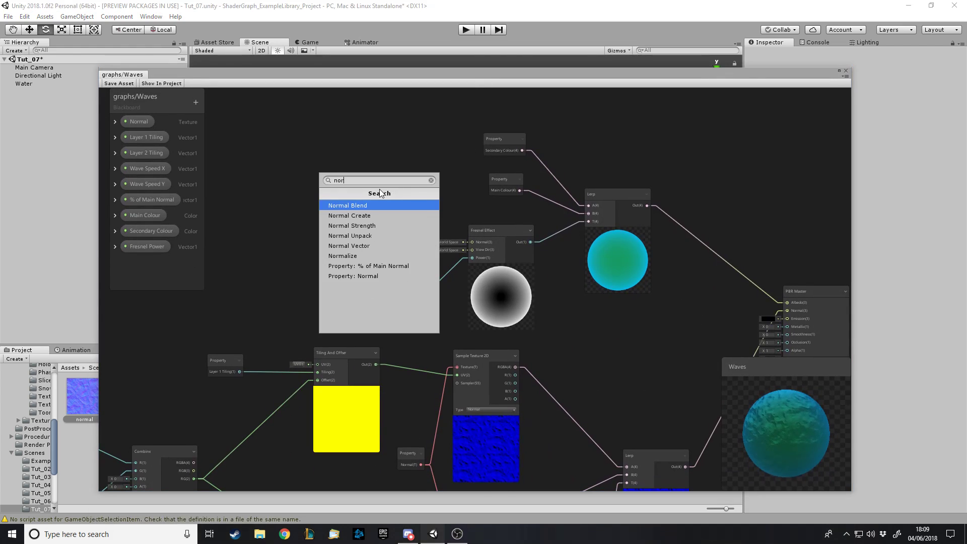
text(v)
key(BackSpace)
text(ma)
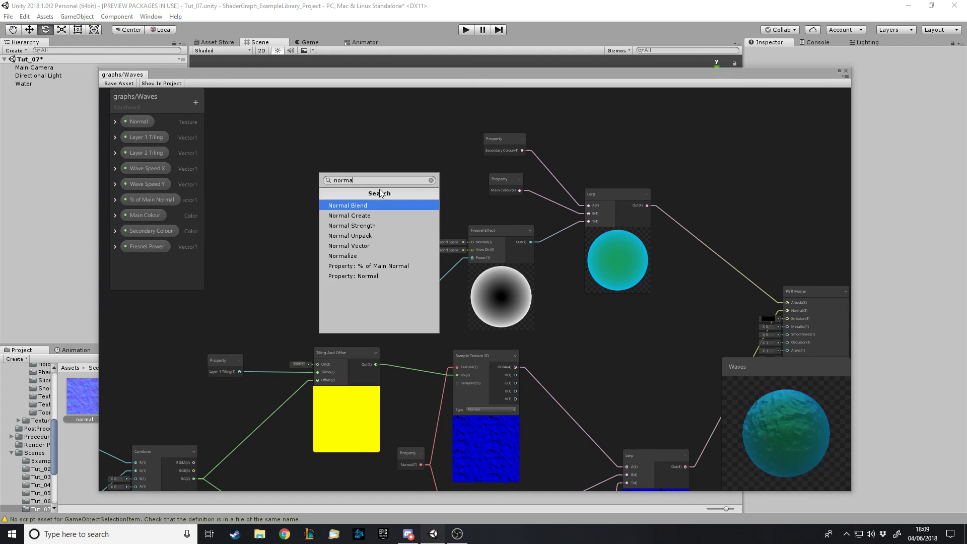
text(l ve)
key(Return)
drag(444, 199, 296, 181)
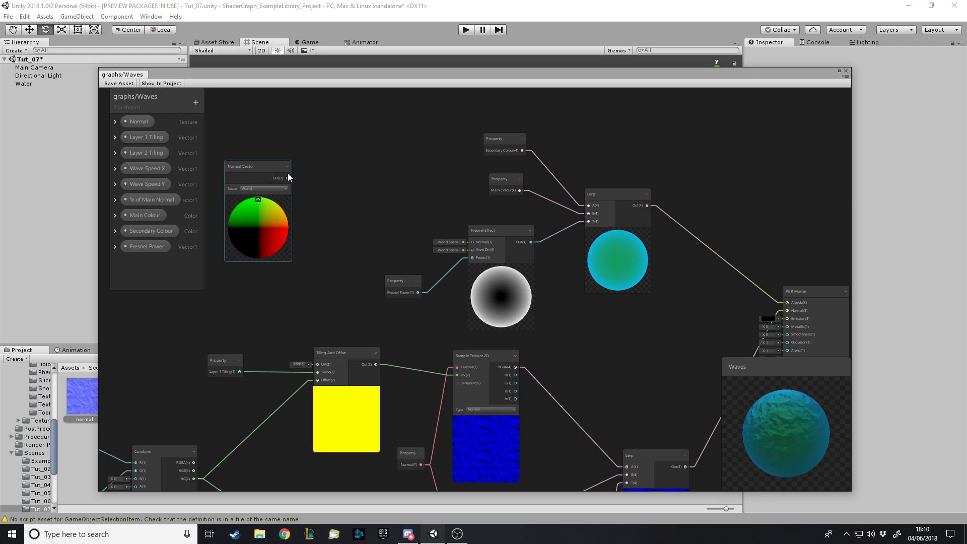
drag(289, 179, 471, 241)
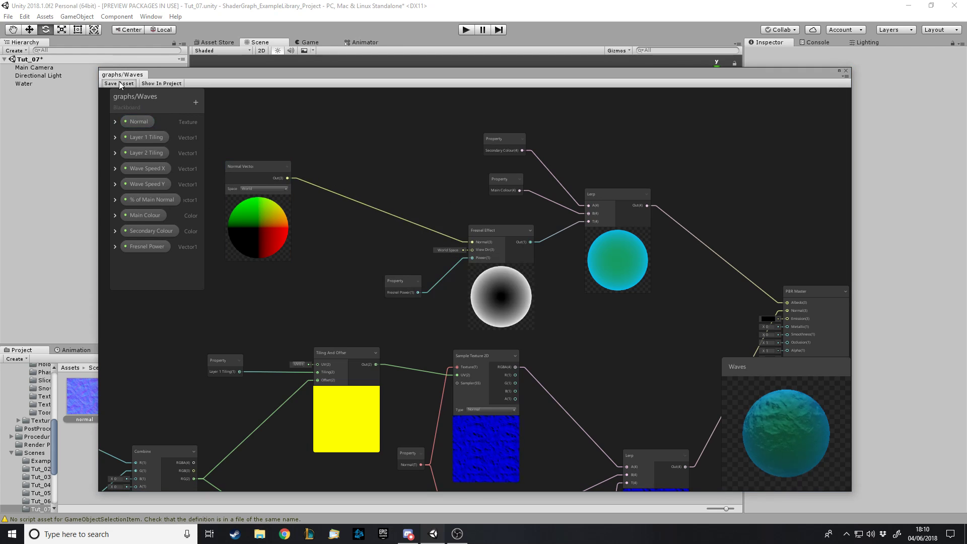
Orbit the Scene view around the water plane to inspect the result
drag(482, 81, 470, 403)
click(594, 181)
click(644, 204)
alt+drag(644, 204, 508, 59)
key(space)
Add a new Fresnel Effect fed by Normal Vector and delete the old Fresnel Effect node
text(fresnel)
key(Return)
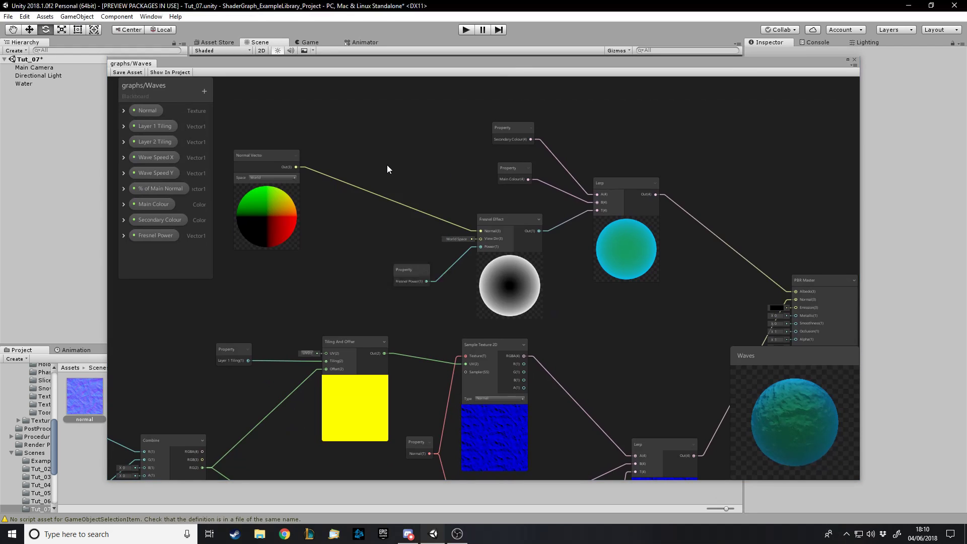
drag(473, 232, 461, 165)
click(459, 150)
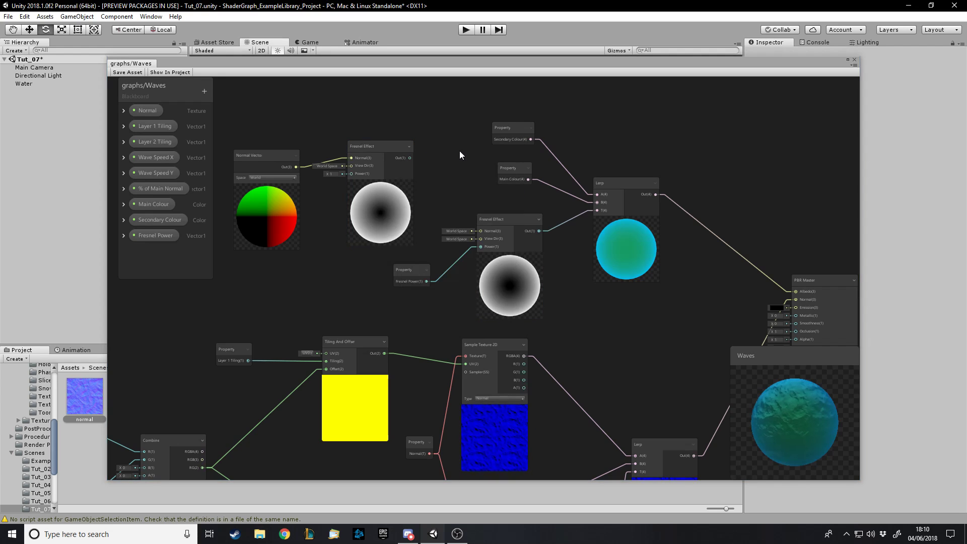
click(509, 229)
key(Delete)
Add a Power node taking the Fresnel output as A, then save the graph
key(space)
text(pow)
key(Return)
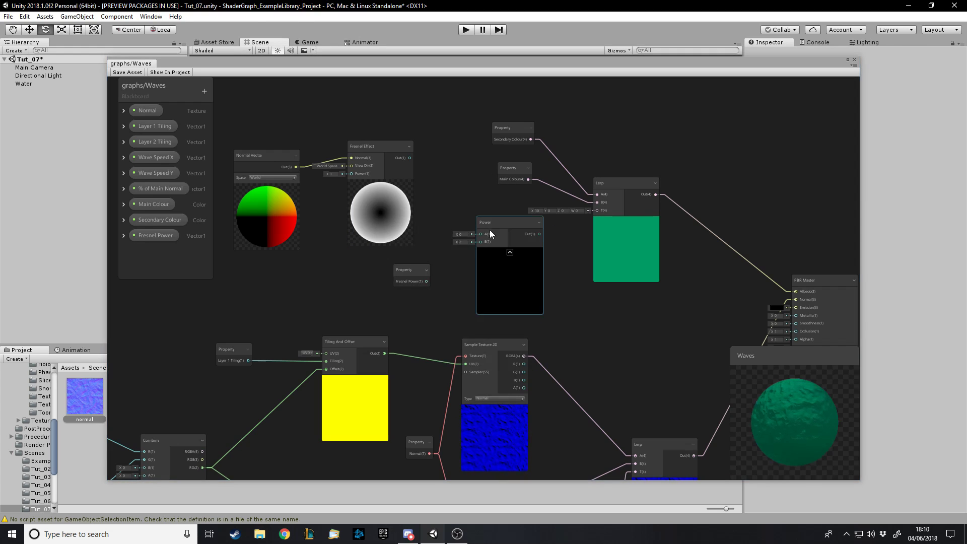
drag(409, 158, 472, 244)
click(123, 72)
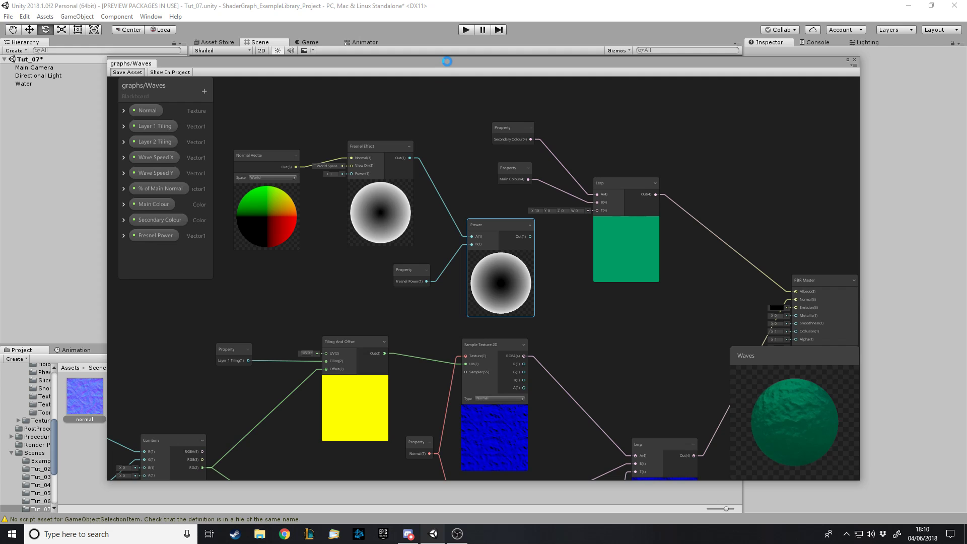
Wire the Power output into the Lerp T input, save, and view the blue-green water plane
drag(447, 61, 441, 404)
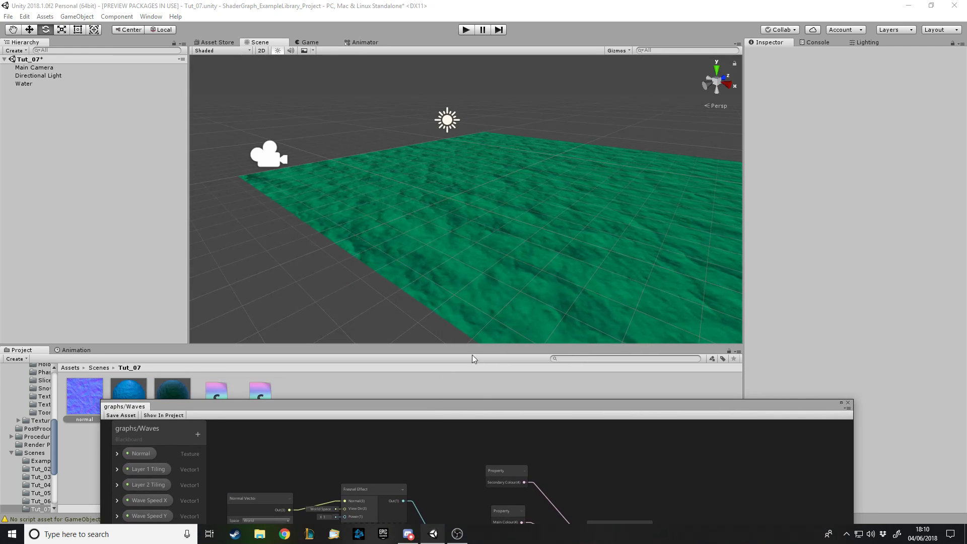
alt+drag(512, 316, 873, 307)
drag(696, 404, 702, 150)
drag(529, 326, 597, 299)
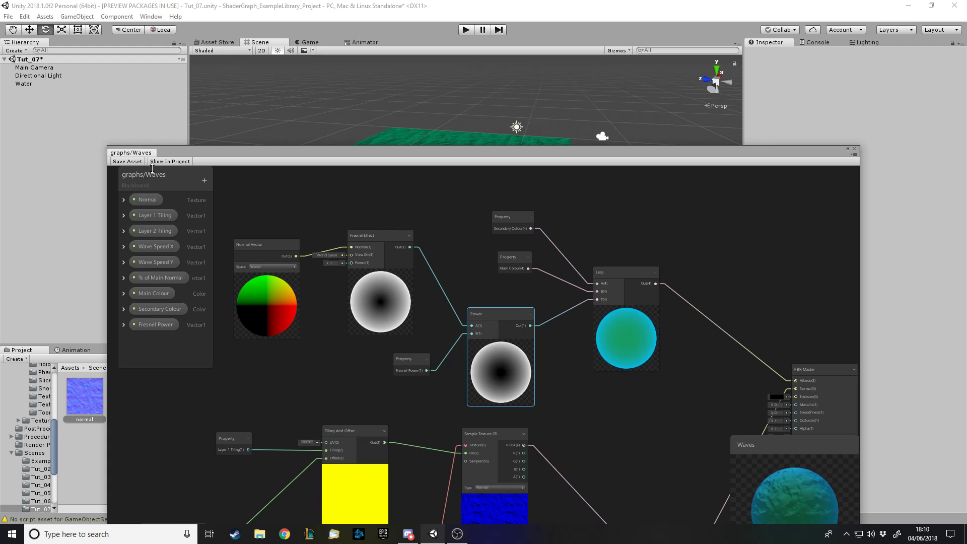
click(137, 161)
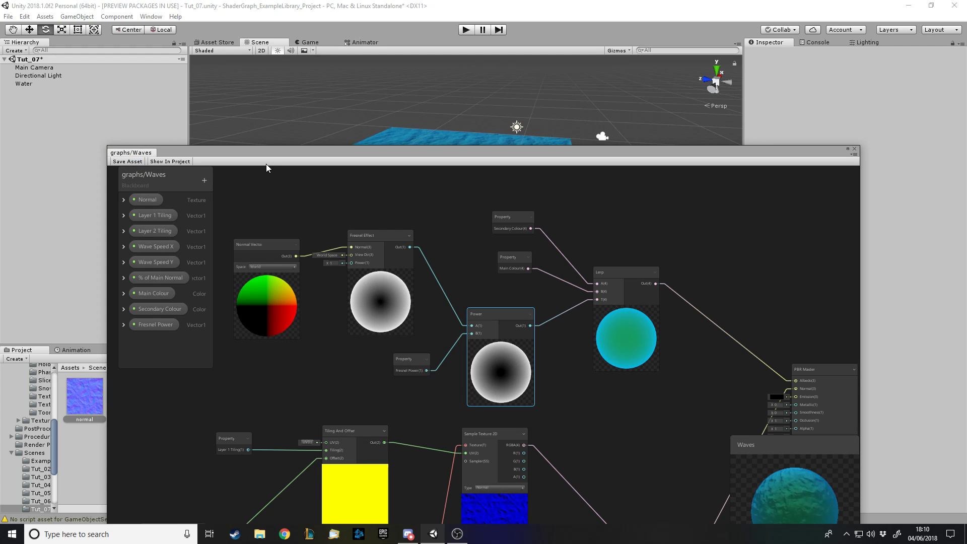
drag(266, 164, 240, 362)
right_drag(352, 280, 385, 65)
Bring the Shader Graph back over the Game view and try PBR Master Smoothness 0.5
click(312, 43)
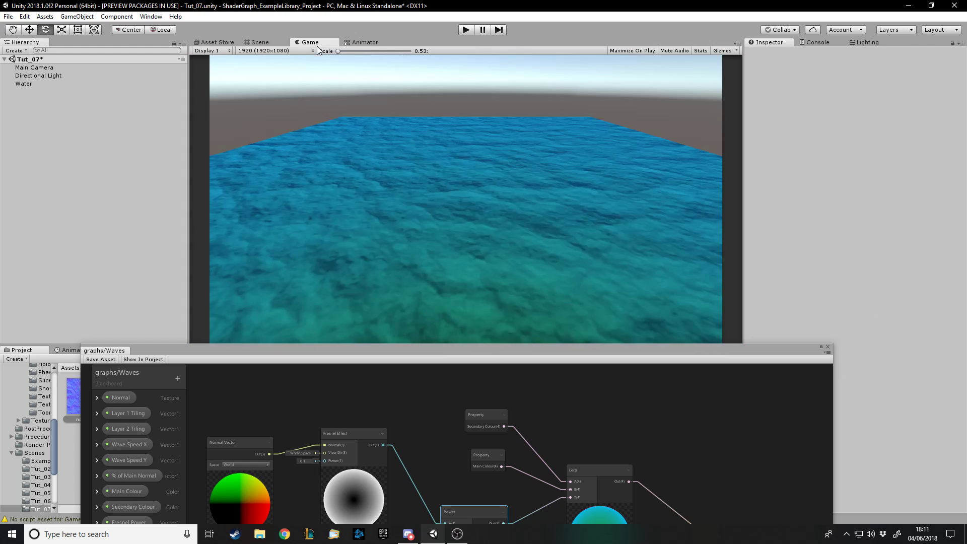
drag(594, 355, 572, 83)
scroll(543, 262, down, 2)
scroll(638, 353, up, 5)
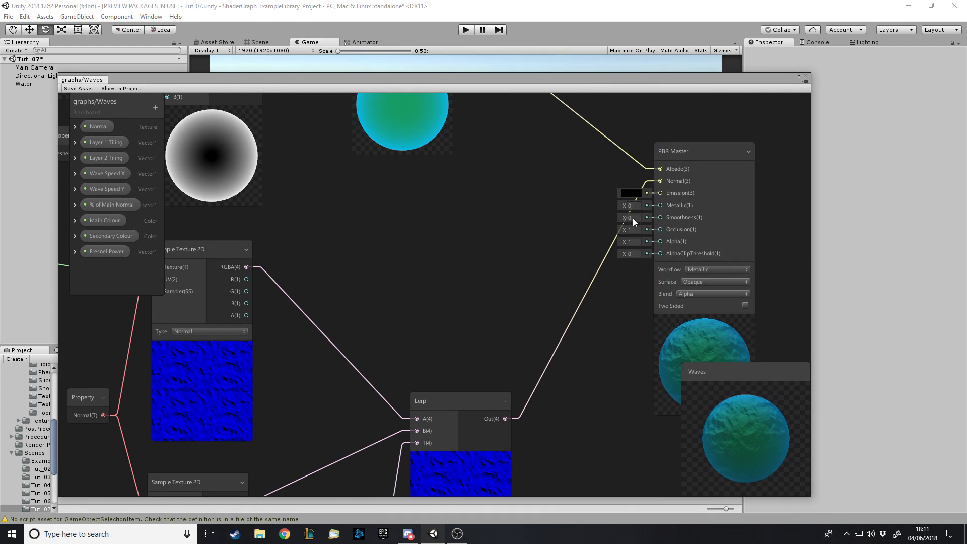
click(634, 219)
click(636, 220)
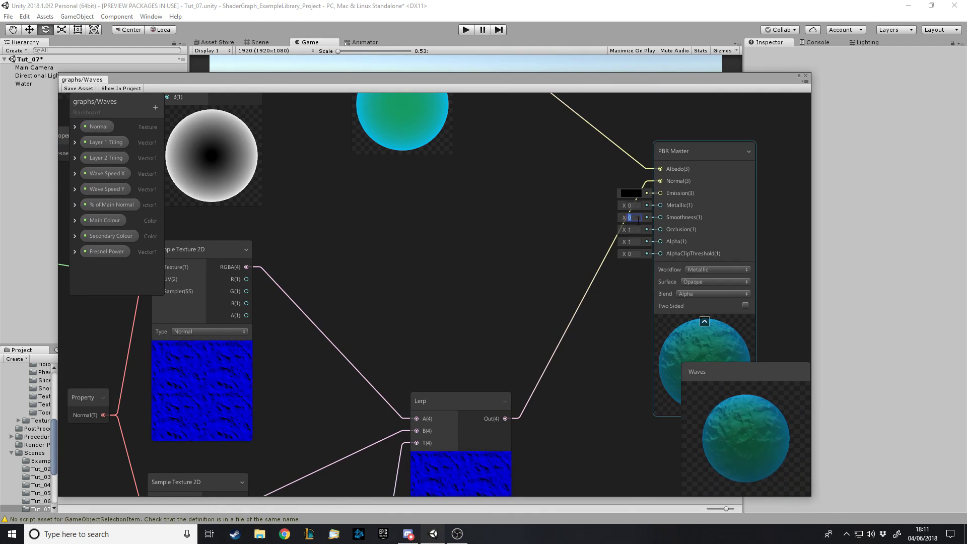
text(0.5)
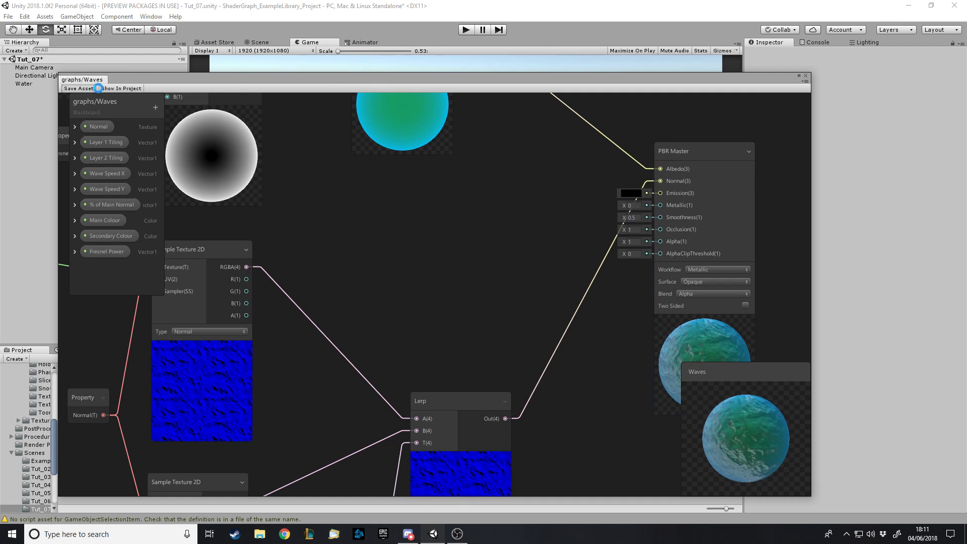
Change Smoothness to 0.2 and move the graph aside to check the water plane
drag(374, 78, 492, 176)
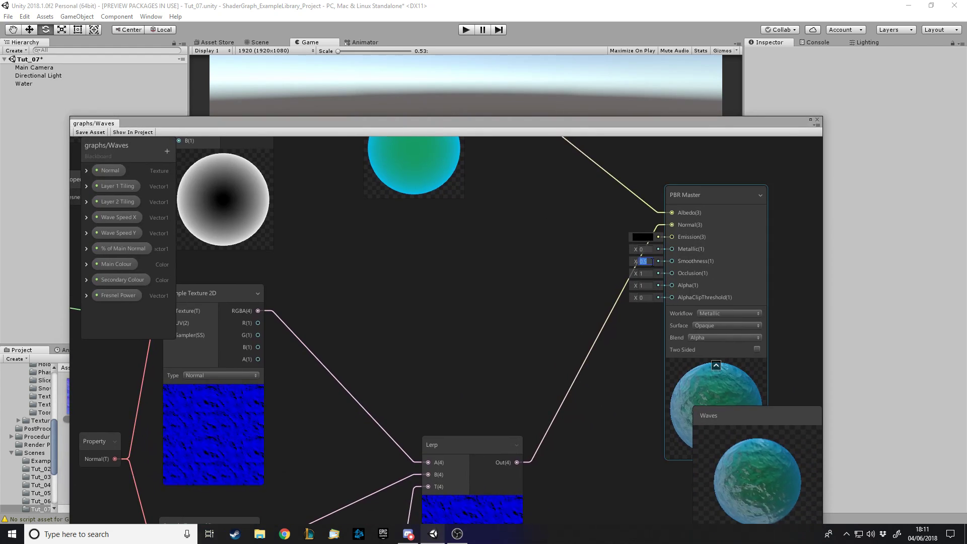
text(0.2)
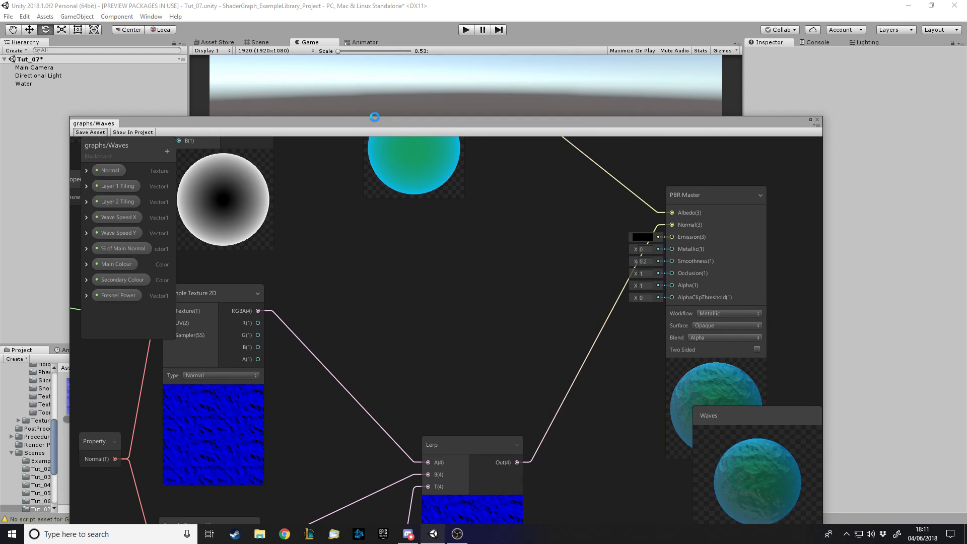
drag(367, 121, 379, 406)
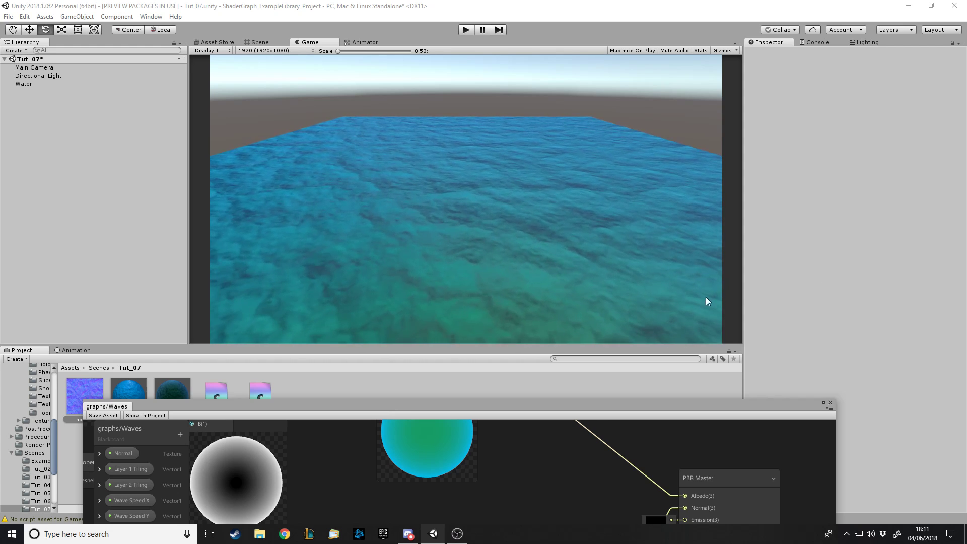
Bring the Waves graph back over the water render and zoom around the normal-scrolling chain
drag(546, 407, 562, 77)
scroll(554, 197, down, 5)
scroll(561, 318, up, 8)
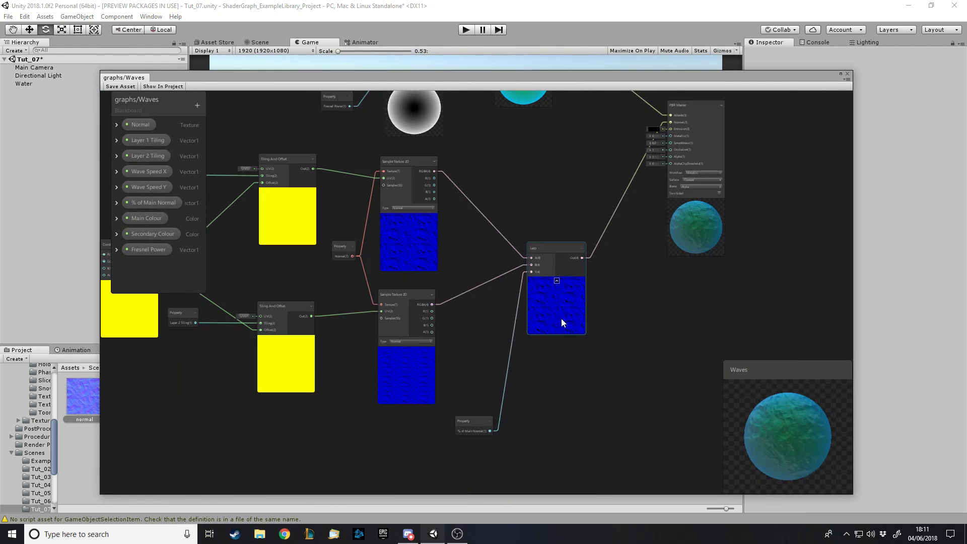
scroll(452, 295, down, 3)
scroll(343, 283, up, 3)
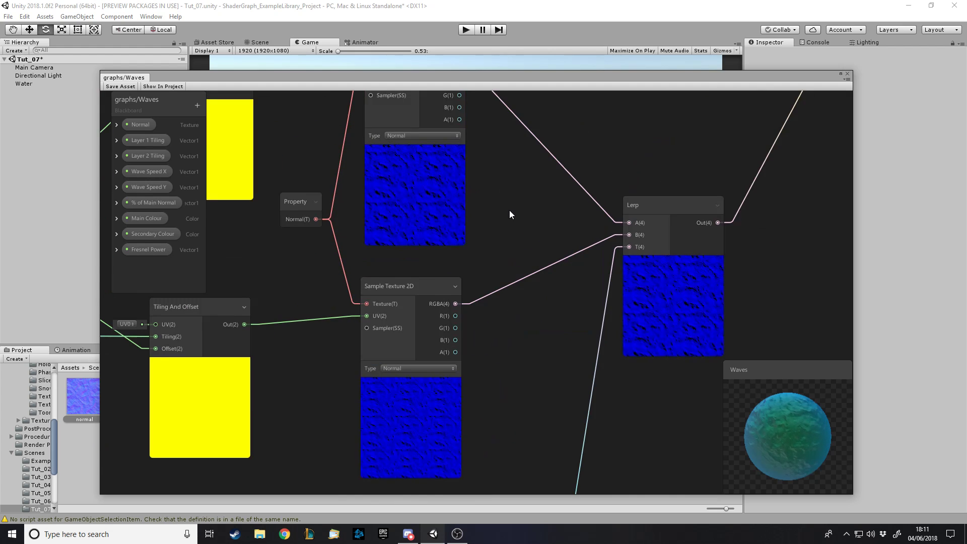
scroll(509, 216, down, 2)
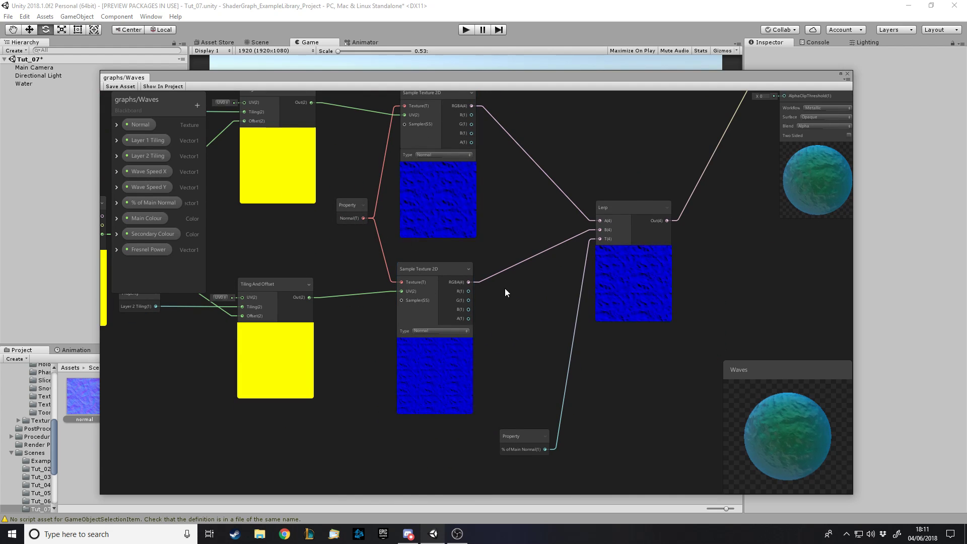
scroll(494, 293, down, 4)
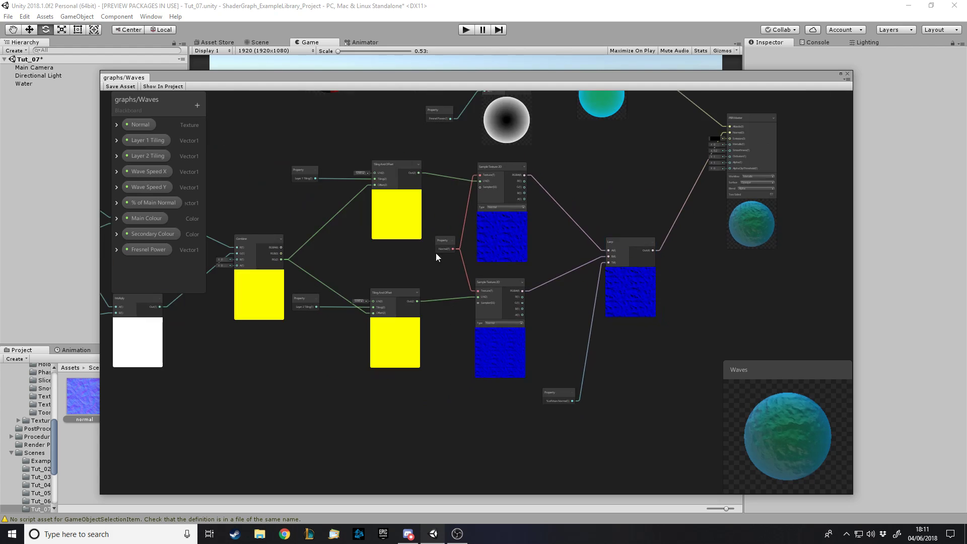
scroll(415, 244, up, 3)
scroll(437, 292, down, 2)
scroll(424, 302, up, 4)
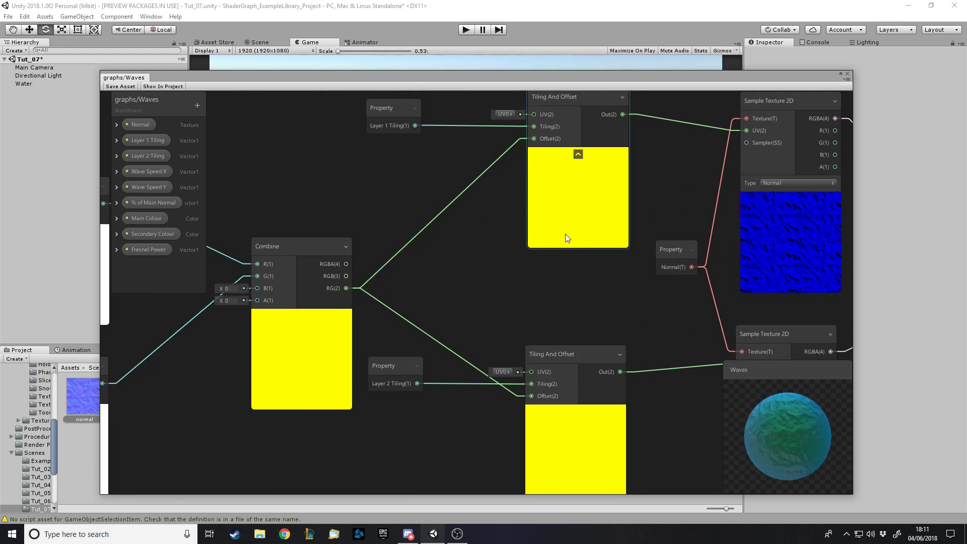
scroll(569, 233, down, 2)
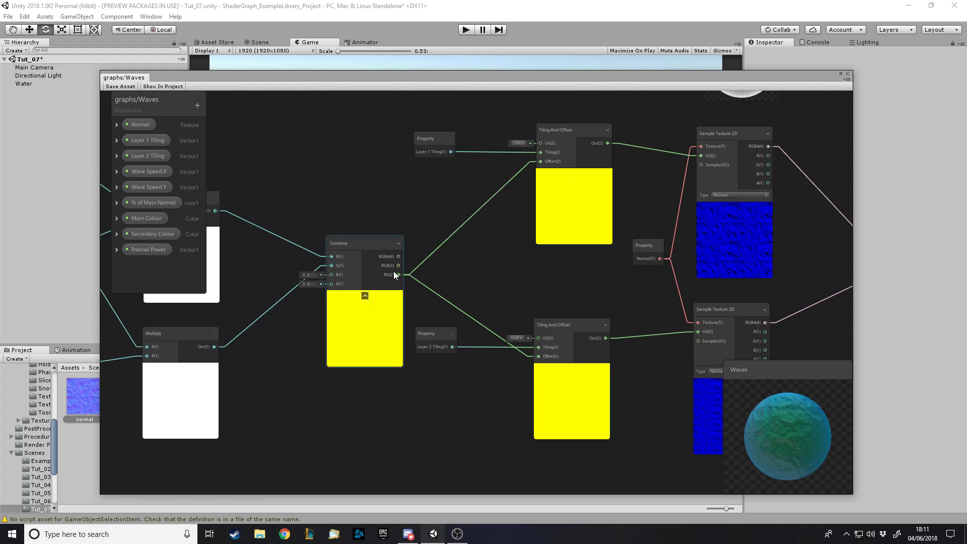
scroll(394, 274, up, 3)
scroll(561, 263, down, 3)
scroll(373, 297, up, 3)
scroll(421, 288, down, 4)
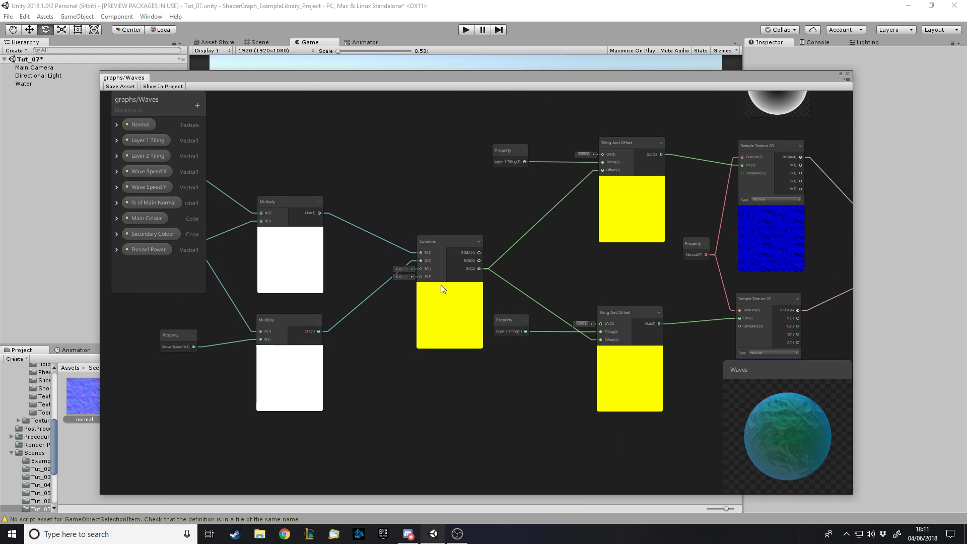
scroll(252, 302, up, 3)
scroll(518, 300, down, 3)
scroll(304, 287, up, 3)
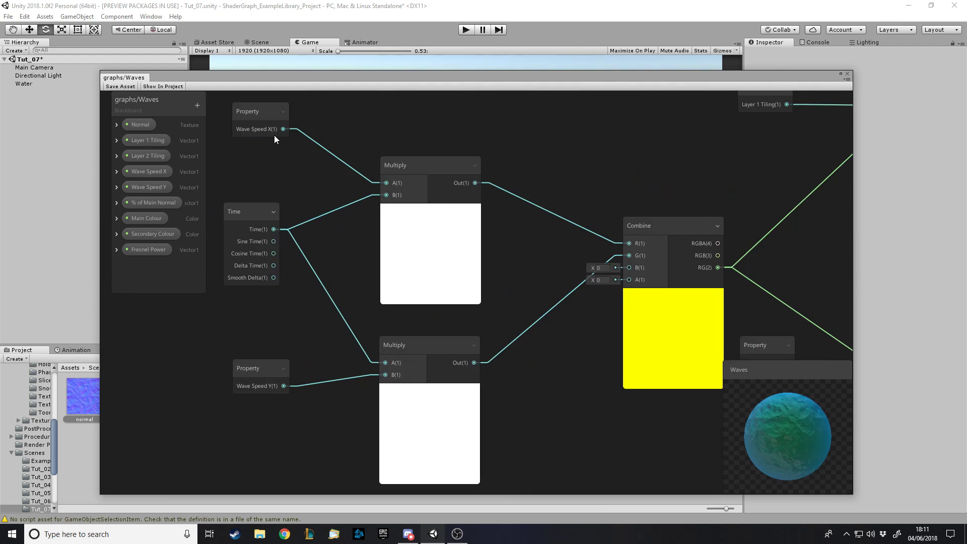
mouse_move(274, 136)
mouse_down()
mouse_move(269, 117)
mouse_move(269, 131)
mouse_up()
Inspect the Wave Speed Y property, upper Multiply and Power nodes of the Fresnel blend
click(278, 407)
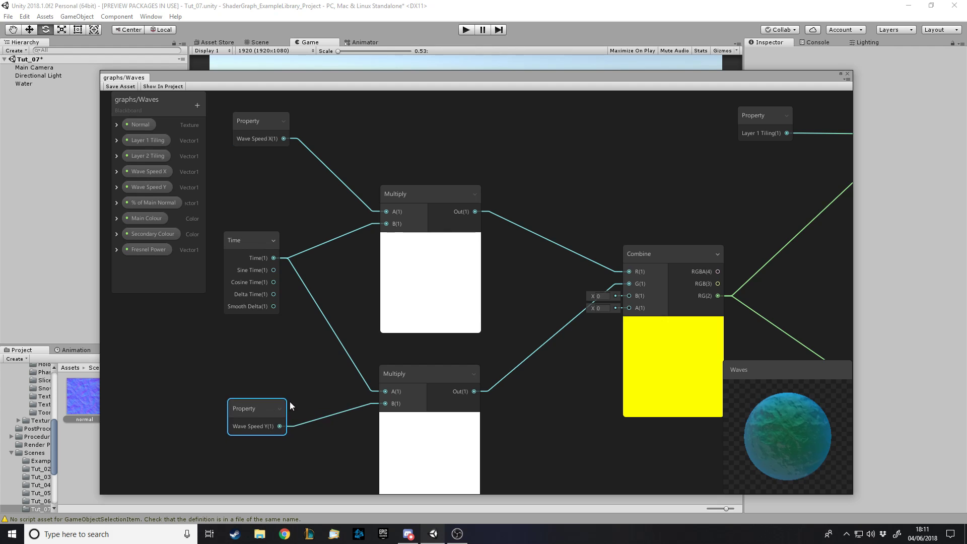
drag(557, 250, 374, 238)
scroll(369, 219, down, 5)
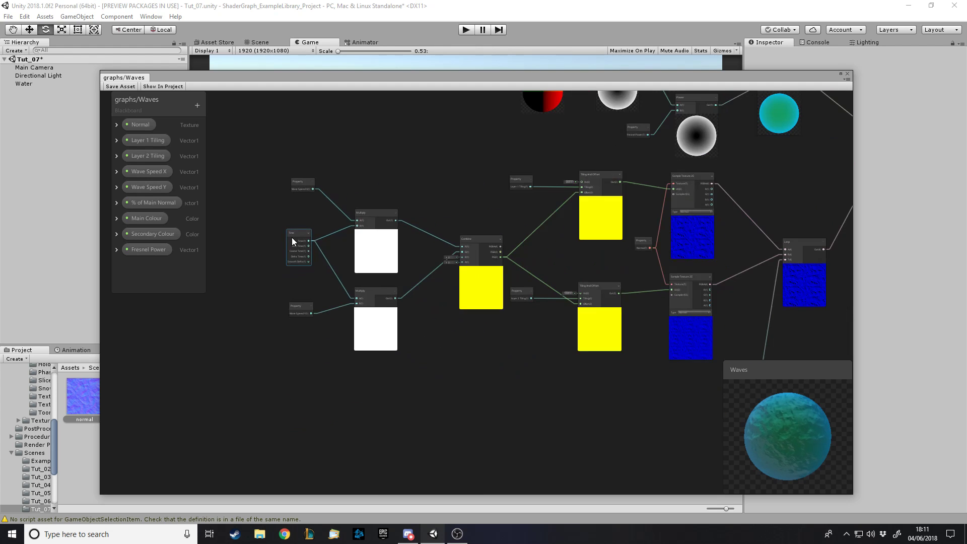
scroll(477, 254, up, 4)
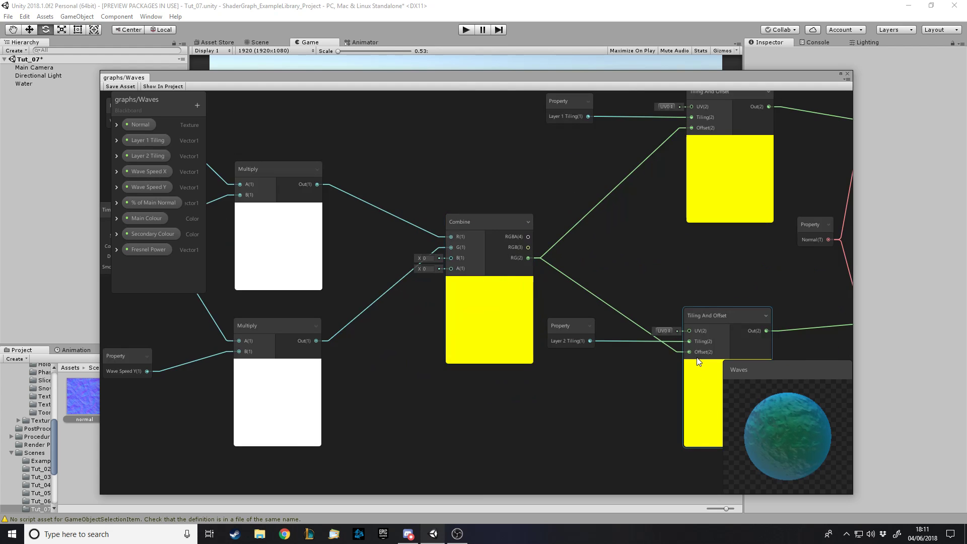
scroll(382, 340, down, 5)
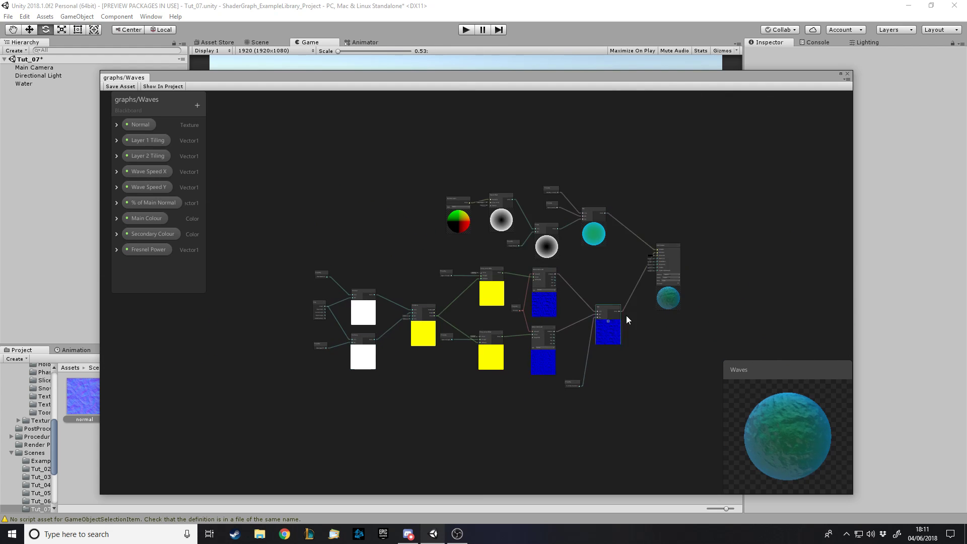
scroll(627, 315, up, 5)
scroll(615, 342, up, 1)
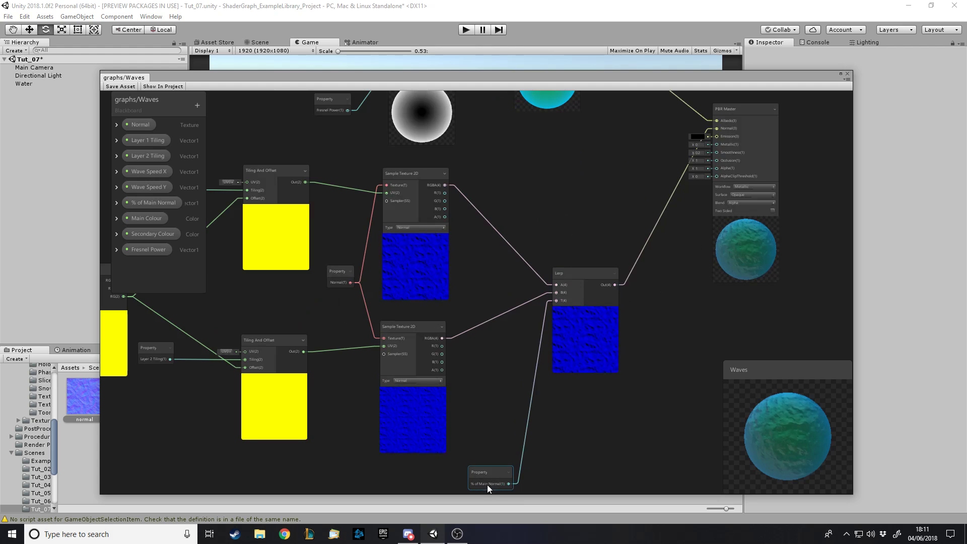
scroll(613, 334, down, 4)
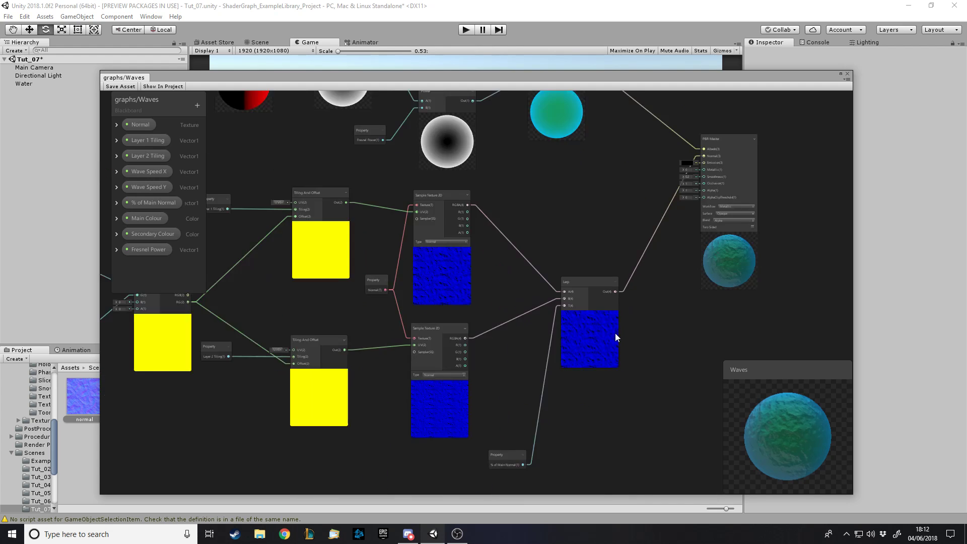
scroll(463, 177, up, 3)
scroll(463, 177, up, 2)
scroll(609, 243, down, 4)
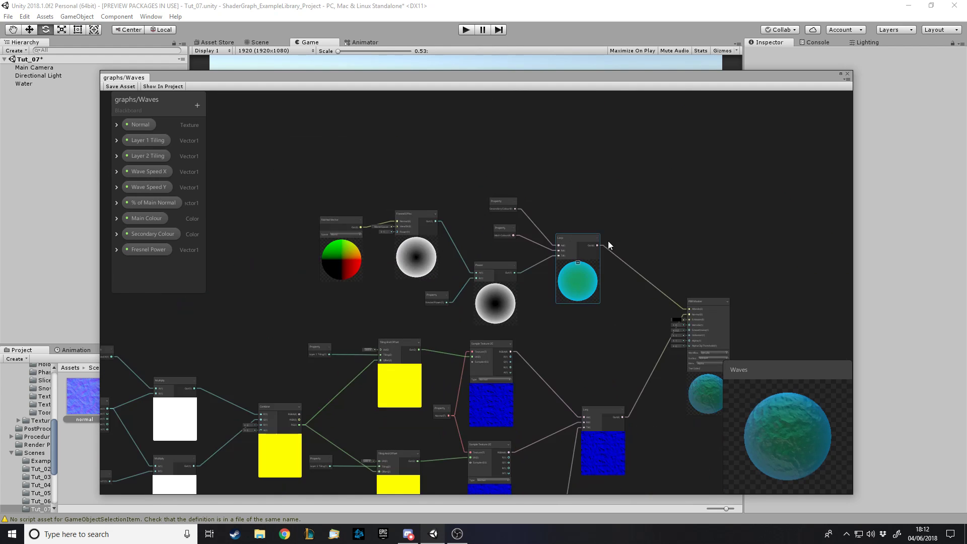
scroll(505, 280, up, 5)
click(394, 288)
Switch the main preview to a Plane custom mesh and tilt it to show the rippling water
click(760, 416)
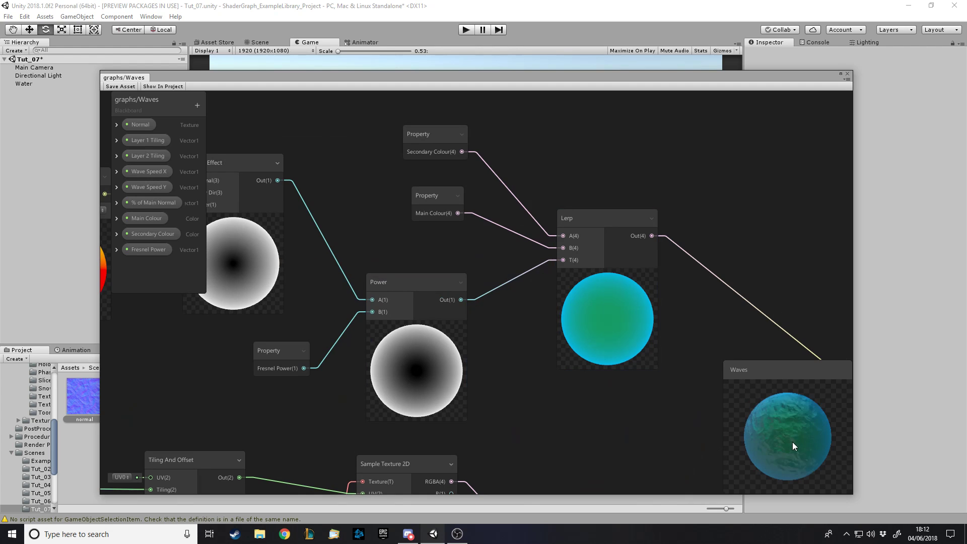
right_click(778, 418)
click(816, 479)
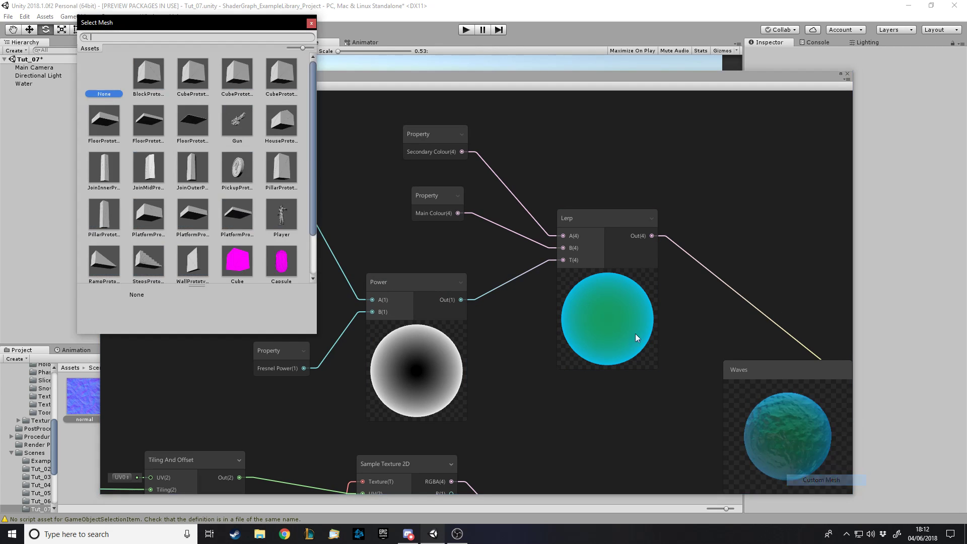
double_click(158, 259)
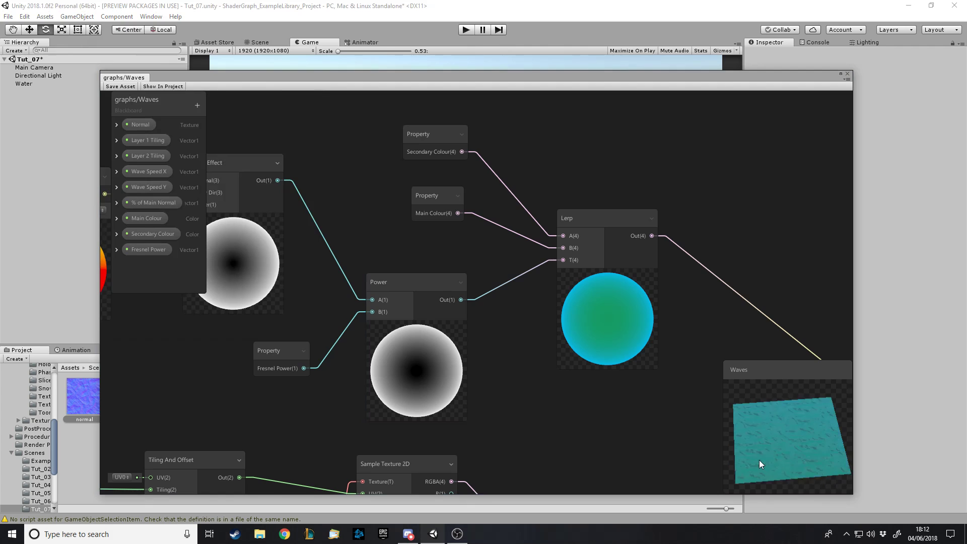
drag(762, 458, 782, 446)
scroll(554, 247, down, 3)
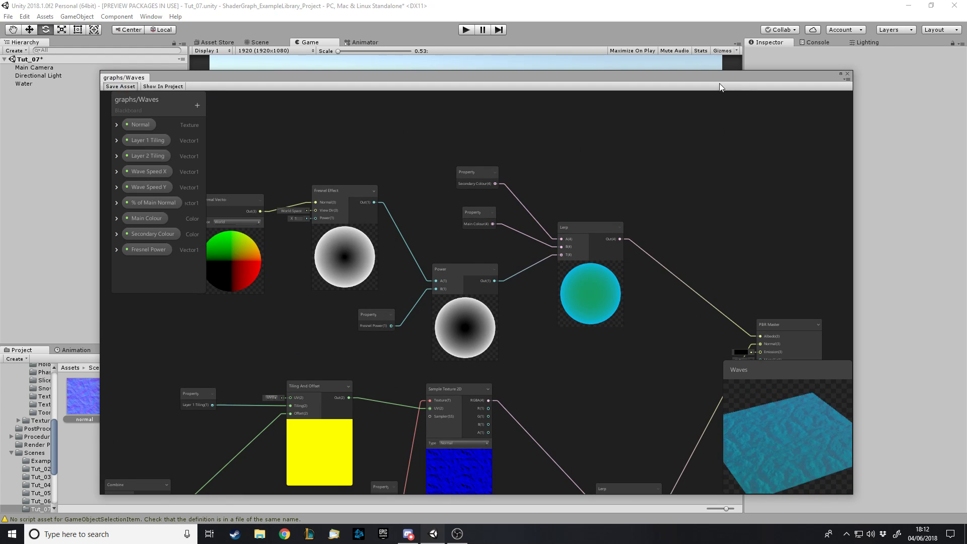
drag(709, 75, 711, 413)
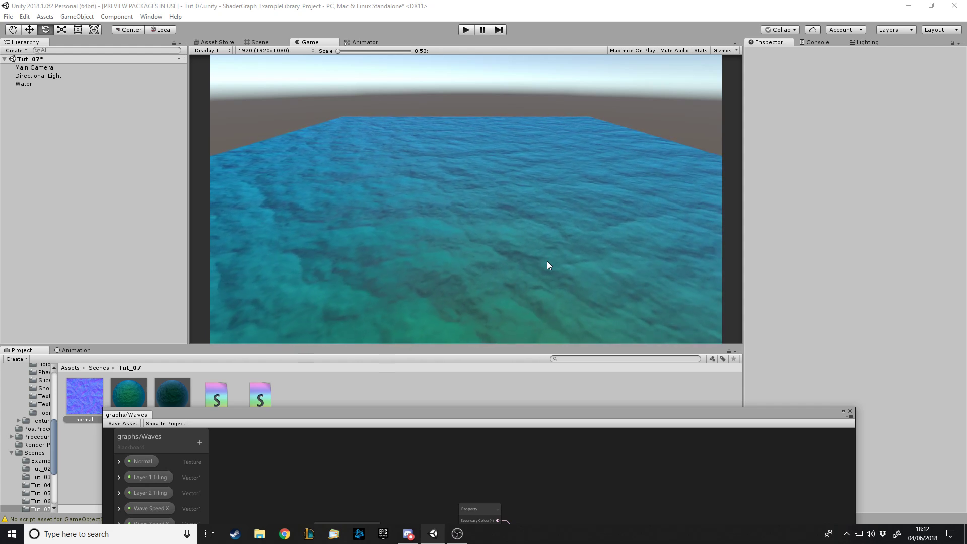
drag(542, 412, 530, 361)
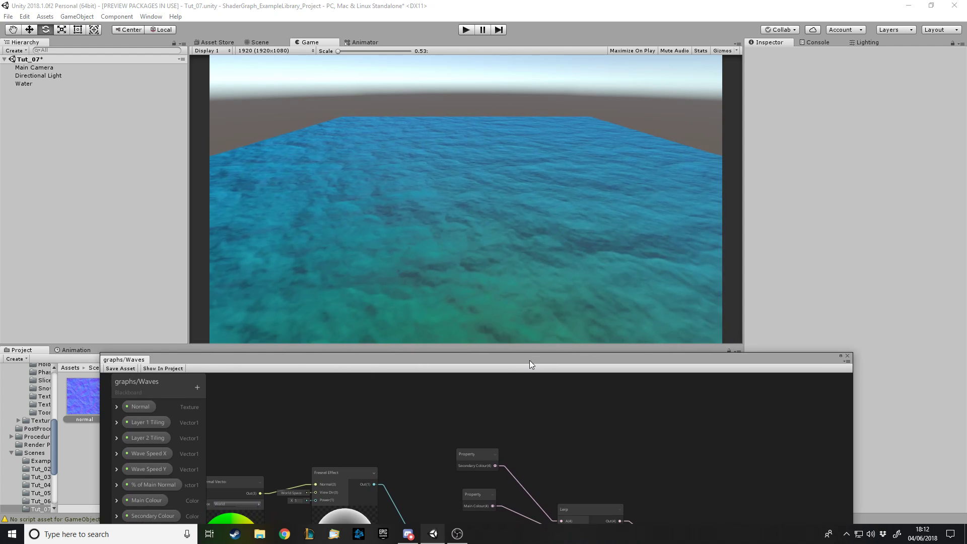
drag(529, 361, 530, 346)
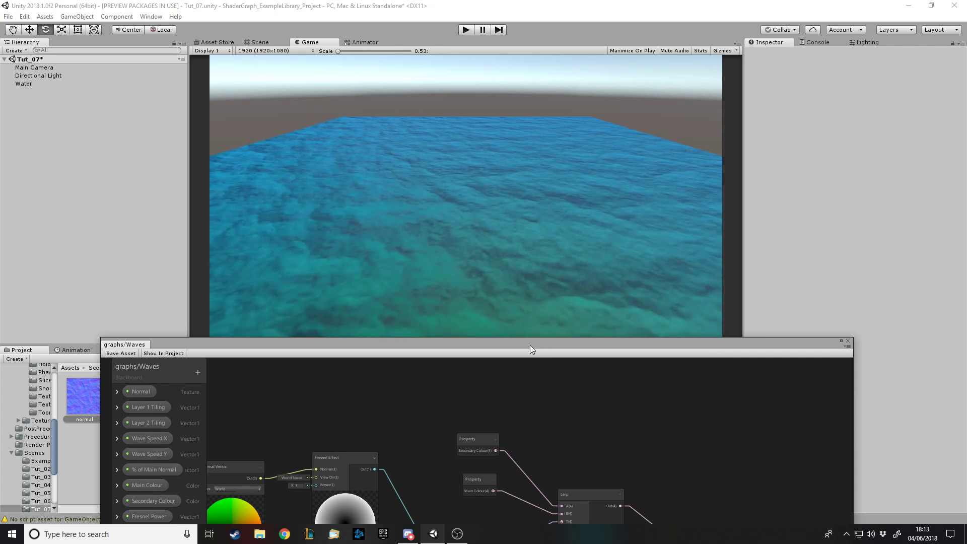
drag(530, 346, 550, 59)
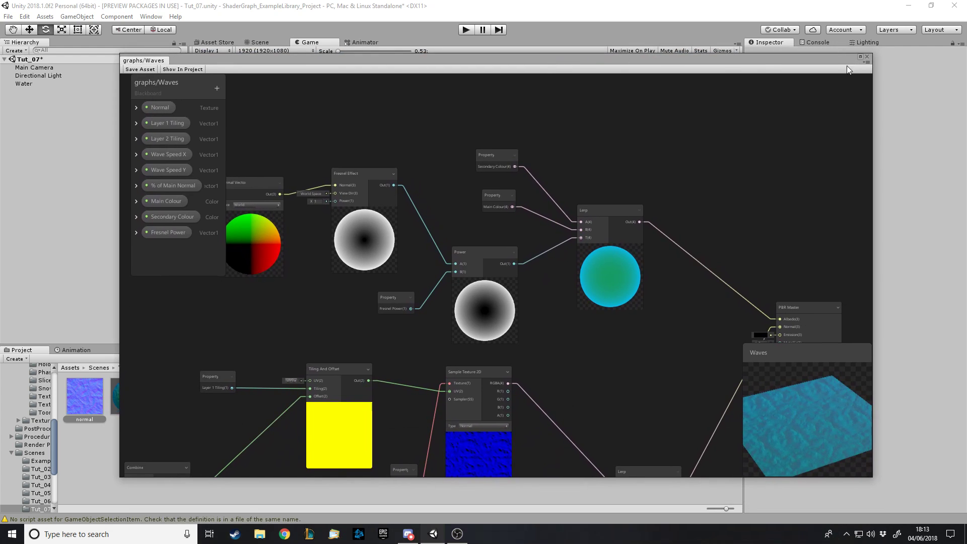
drag(842, 60, 841, 60)
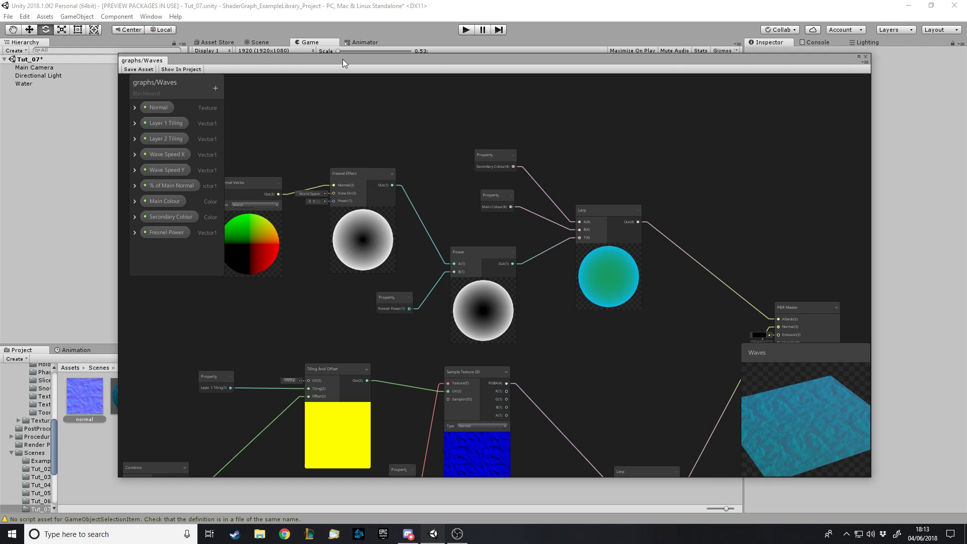
drag(648, 62, 627, 365)
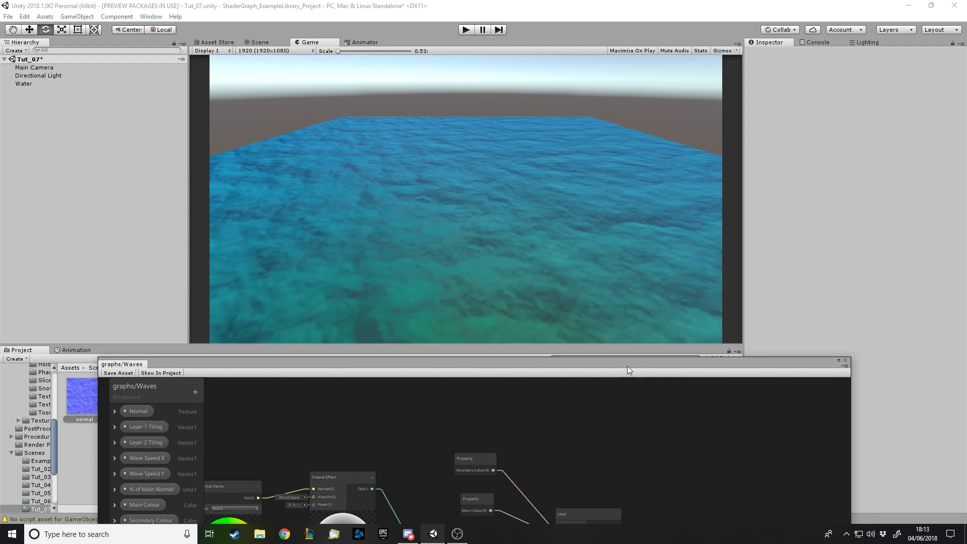